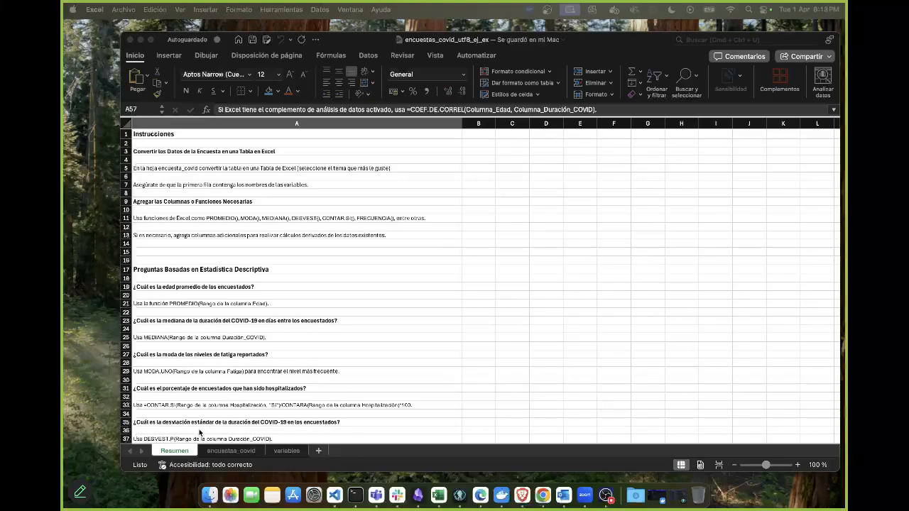
Open the encuestas_covid sheet and enlarge the workbook window to fill the screen
left_click(229, 451)
left_click(229, 451)
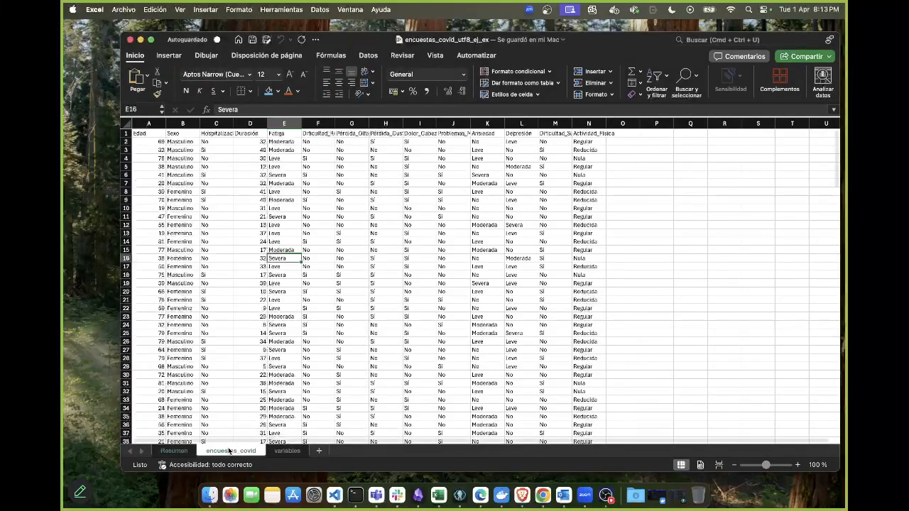
double_click(677, 42)
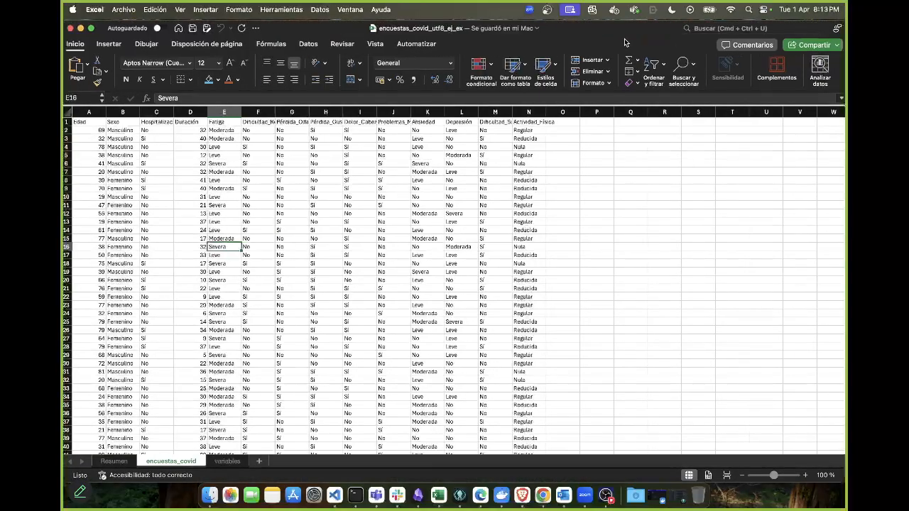
Convert the survey data in A1:N201 into an Excel table with headers
left_click(152, 171)
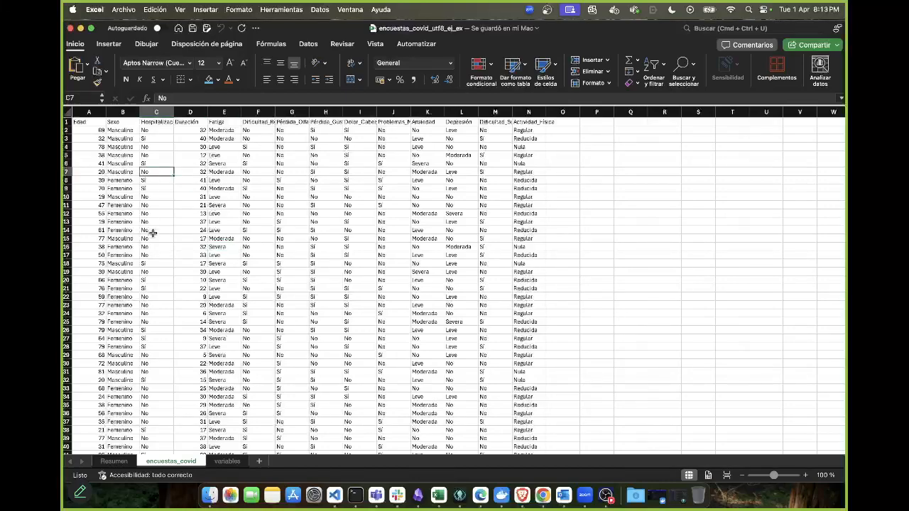
key("Left")
key("Left")
key("Up")
key("Up")
key("Up")
key("Up")
key("Up")
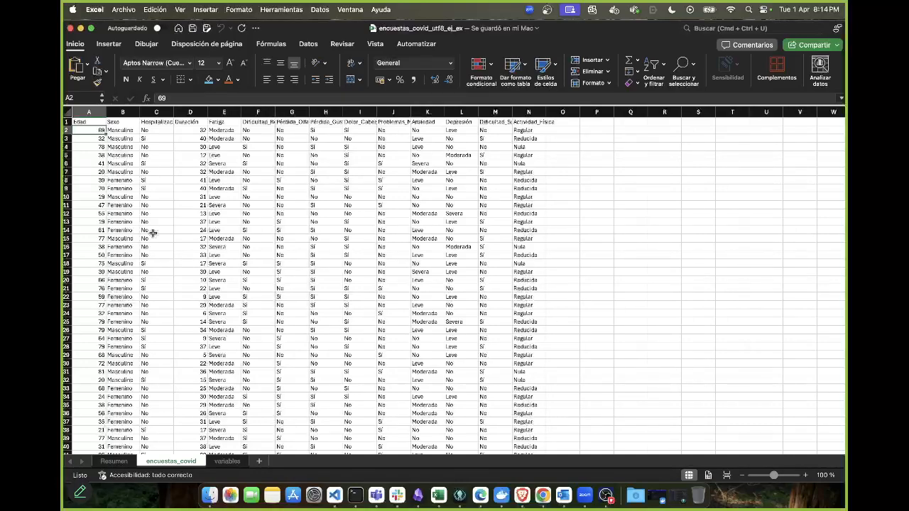
key("Up")
key("super+shift+Right")
key("super+shift+Down")
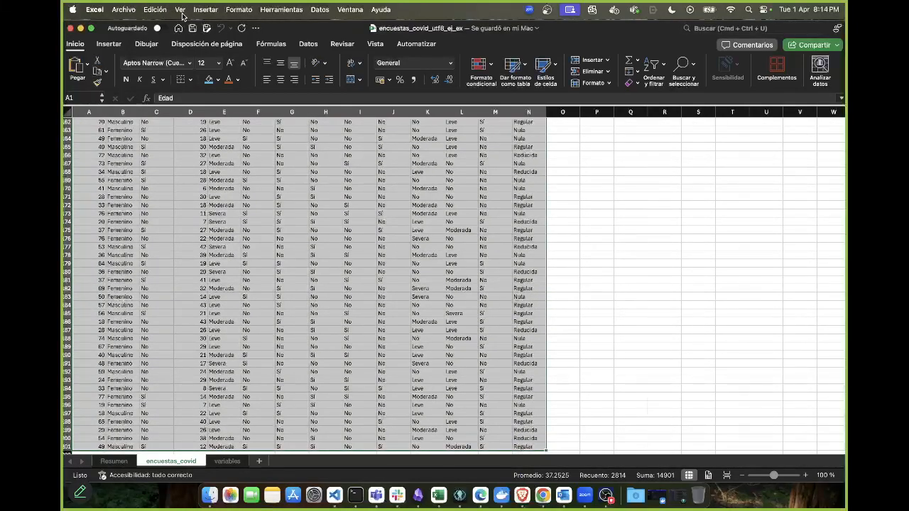
left_click(155, 9)
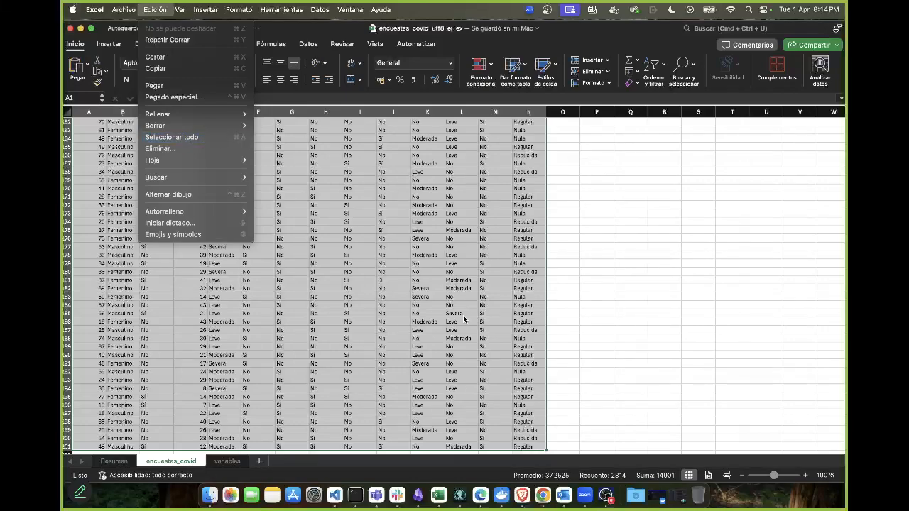
left_click(235, 39)
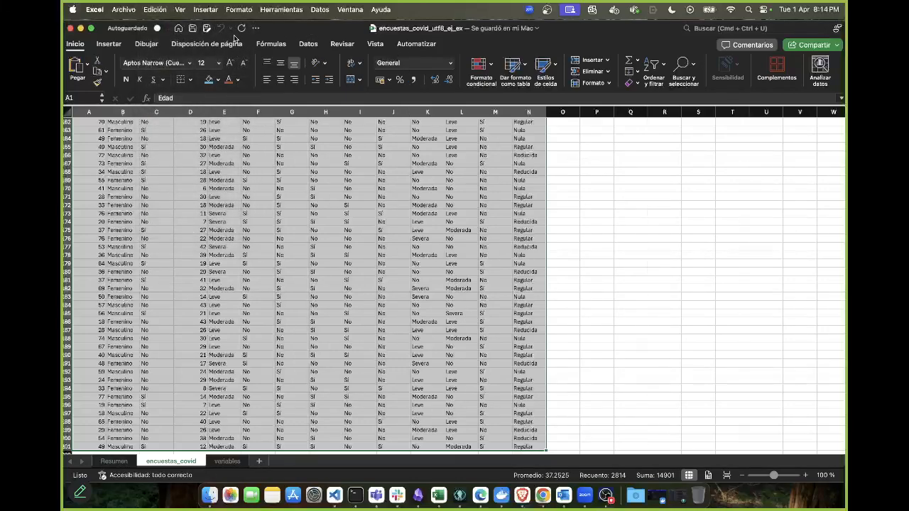
left_click(110, 44)
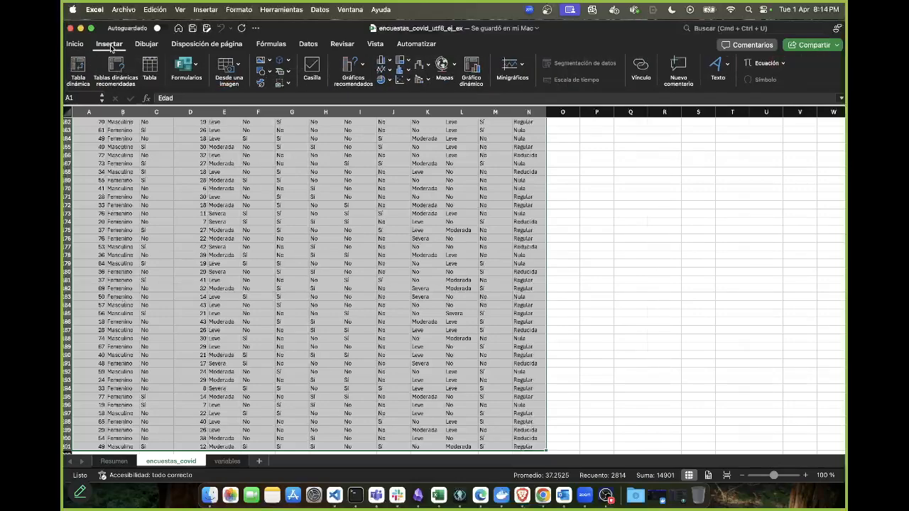
left_click(150, 66)
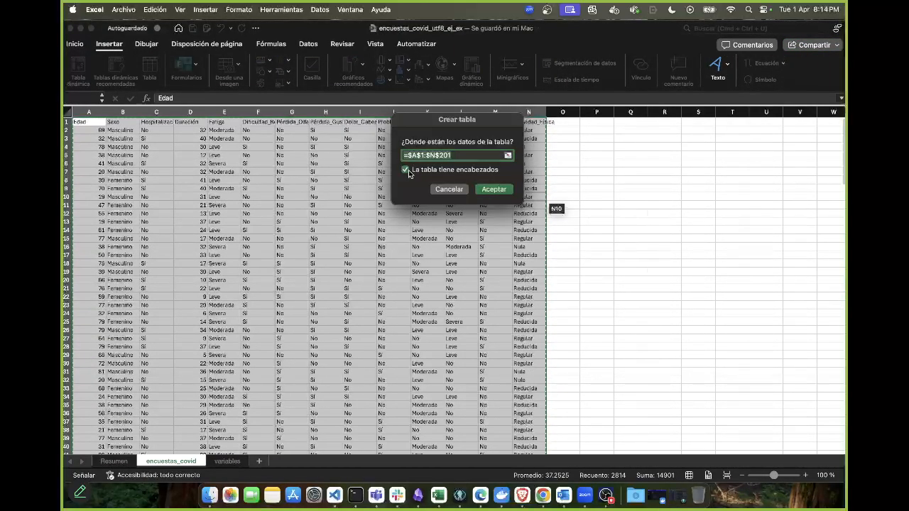
left_click(494, 191)
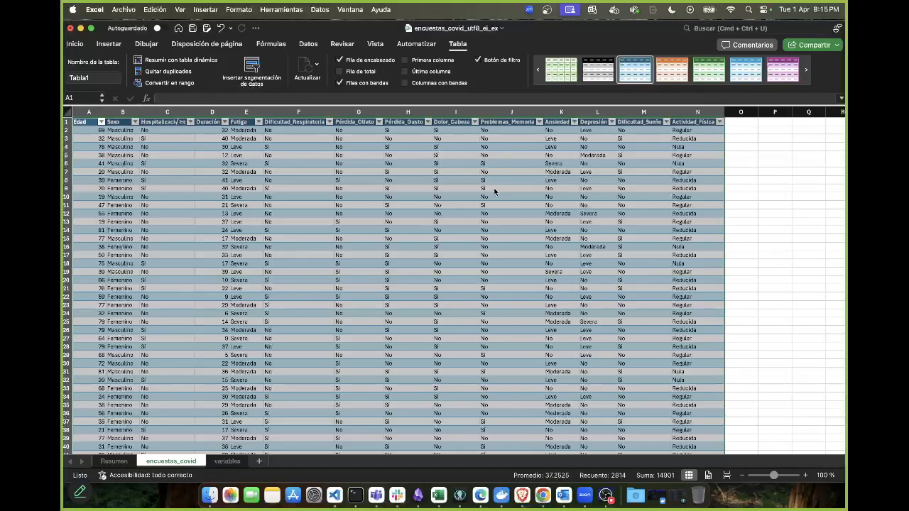
Select the whole survey table, from the Edad header in A1 through its last row and column
left_click(358, 246)
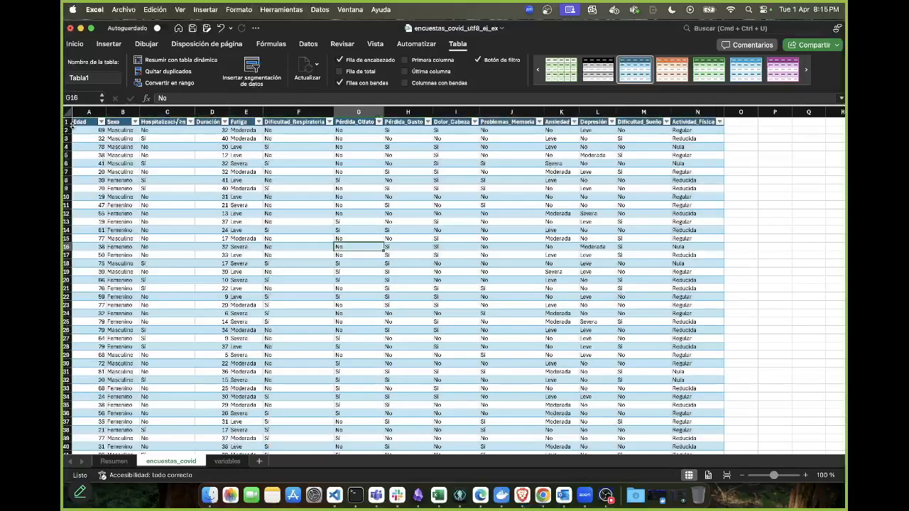
left_click(81, 122)
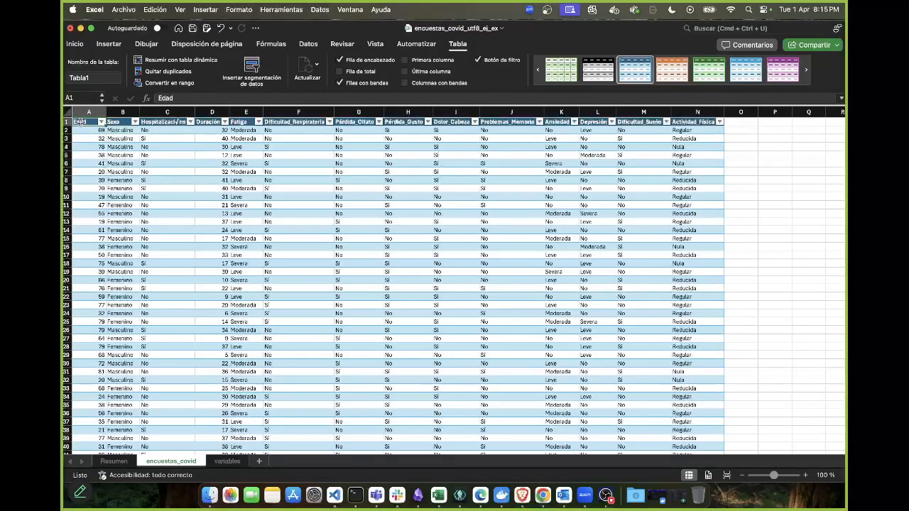
left_click(80, 122)
scroll(81, 125, "down", 10)
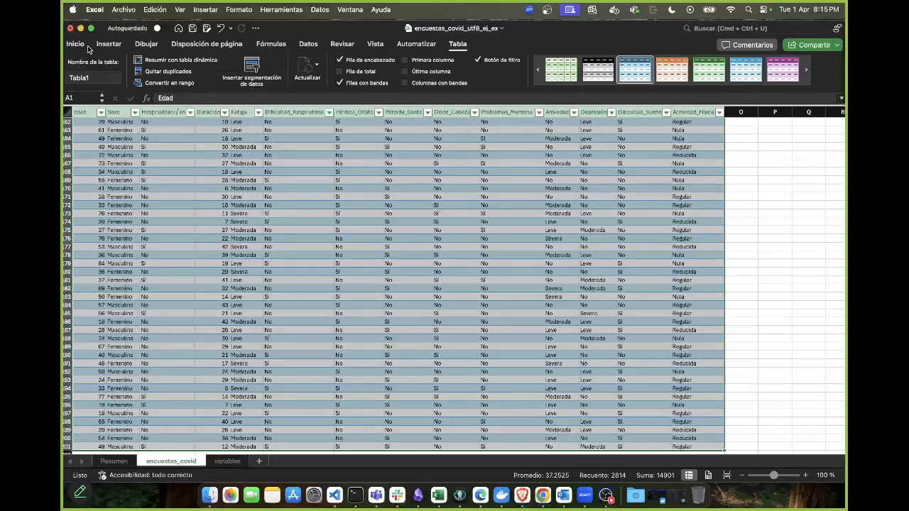
left_click(311, 45)
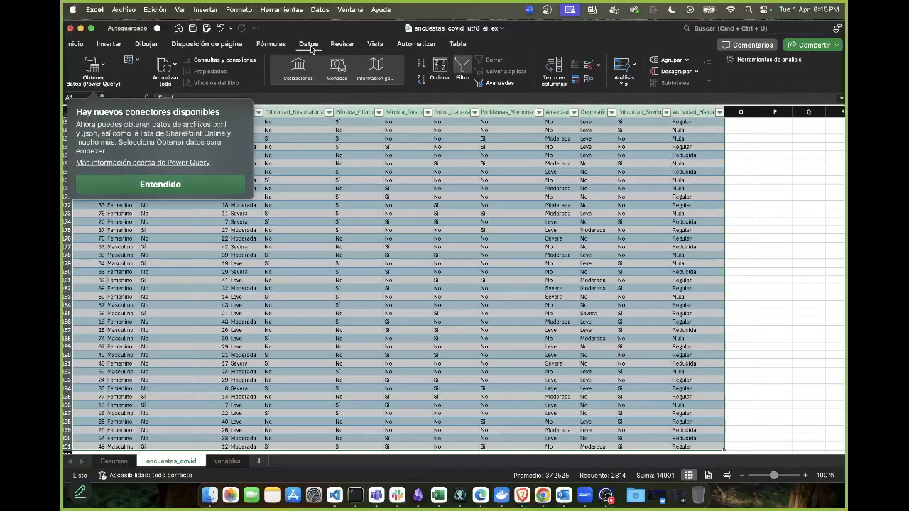
left_click(170, 186)
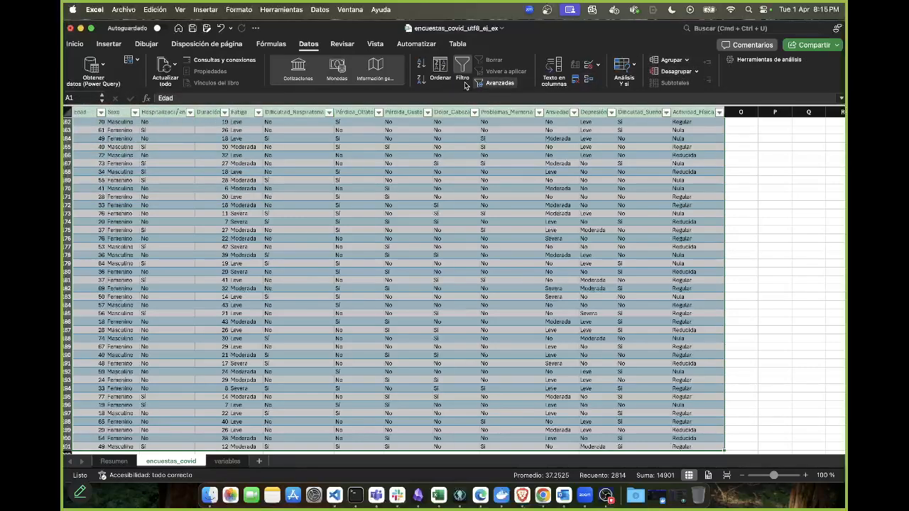
left_click(103, 64)
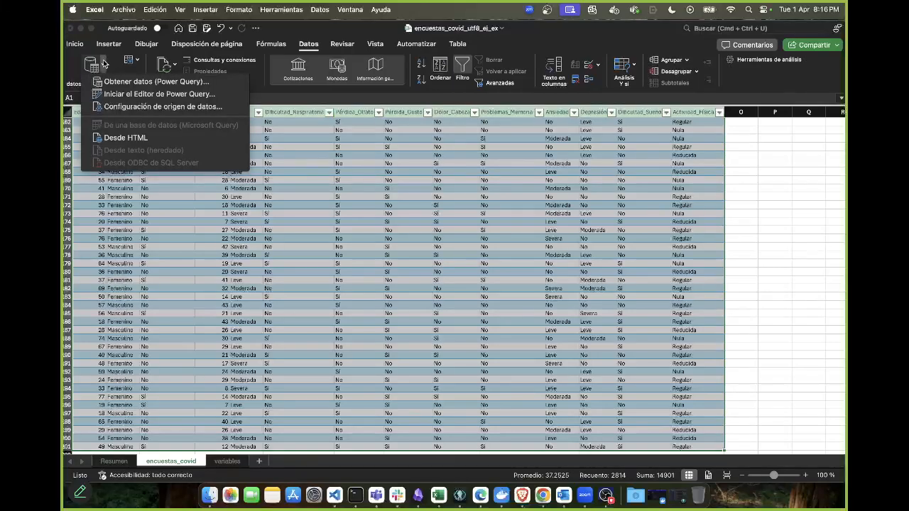
left_click(436, 97)
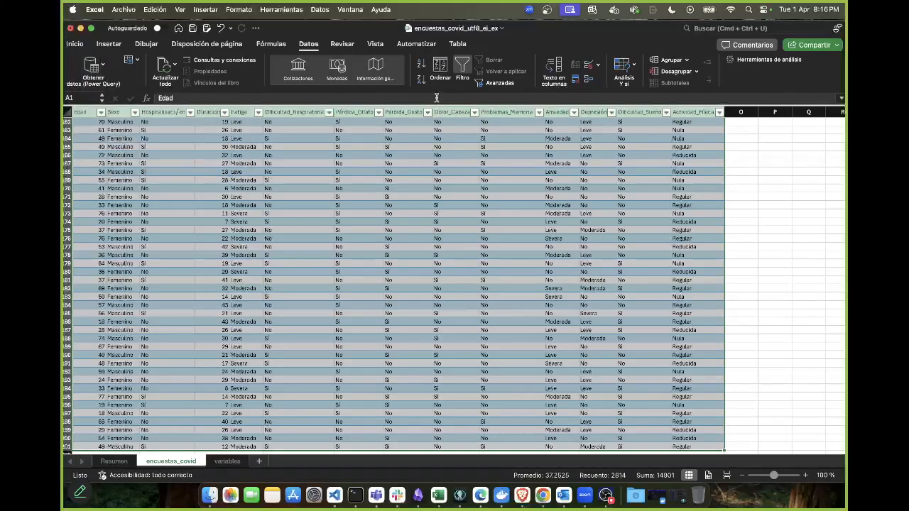
left_click(458, 45)
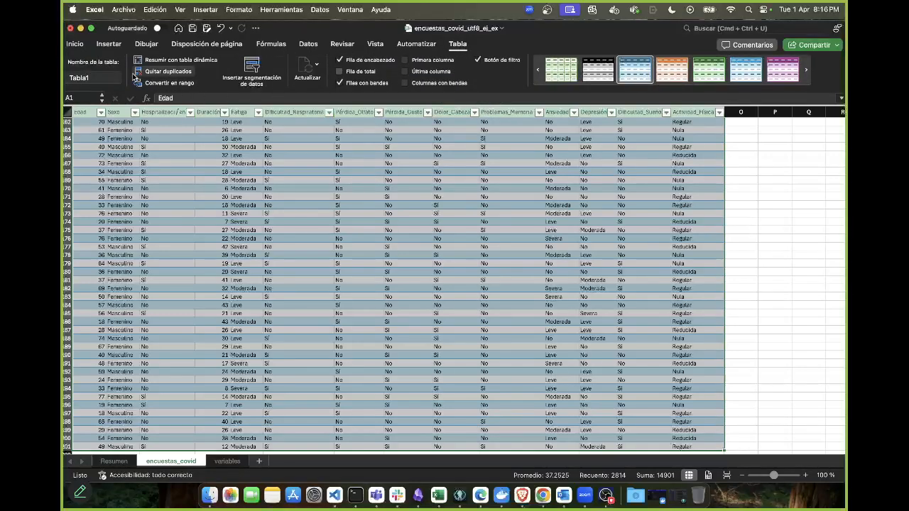
Create a pivot table from Tabla1 in a new worksheet
left_click(109, 45)
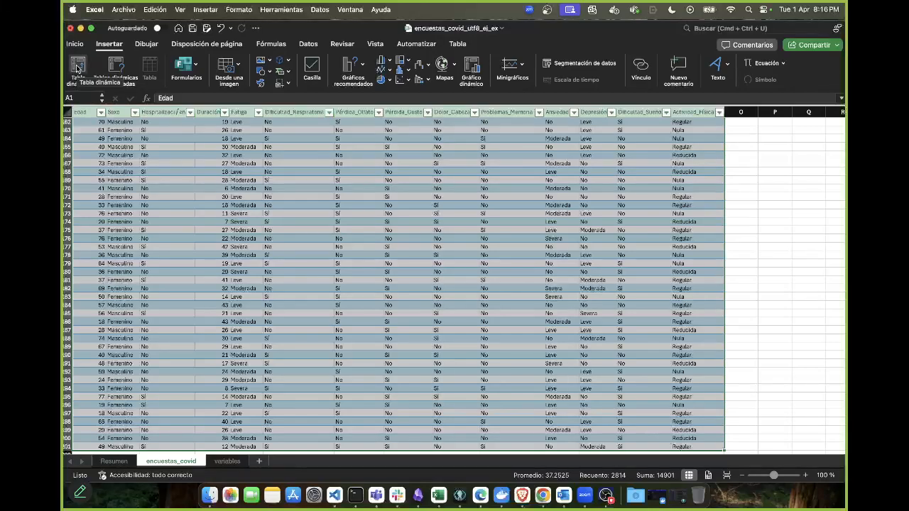
left_click(78, 66)
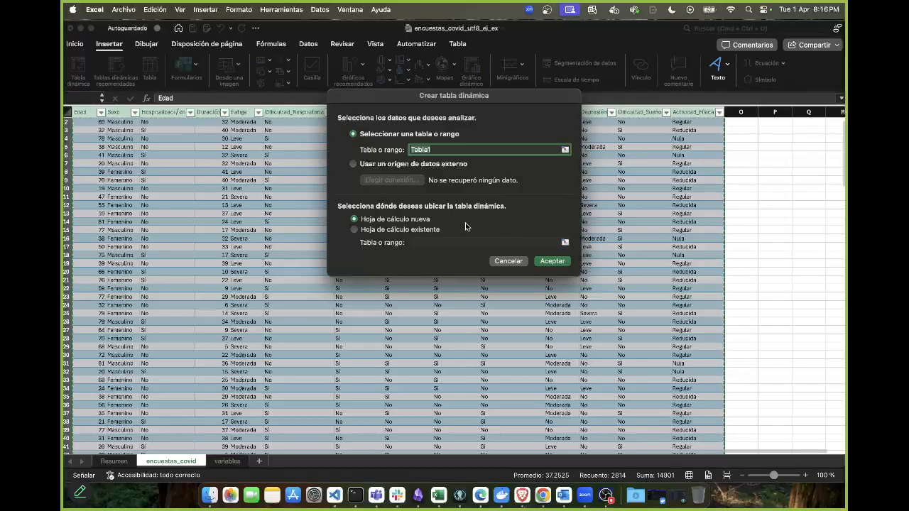
left_click(552, 261)
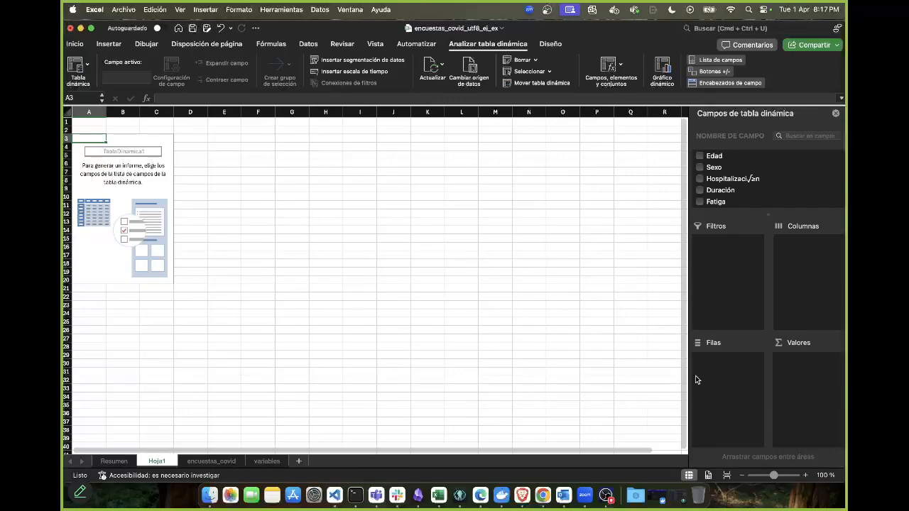
Add Edad to the pivot table's rows and remove Suma de Edad from its values
scroll(733, 186, "down", 1)
scroll(733, 186, "down", 5)
scroll(733, 187, "up", 6)
scroll(733, 188, "down", 5)
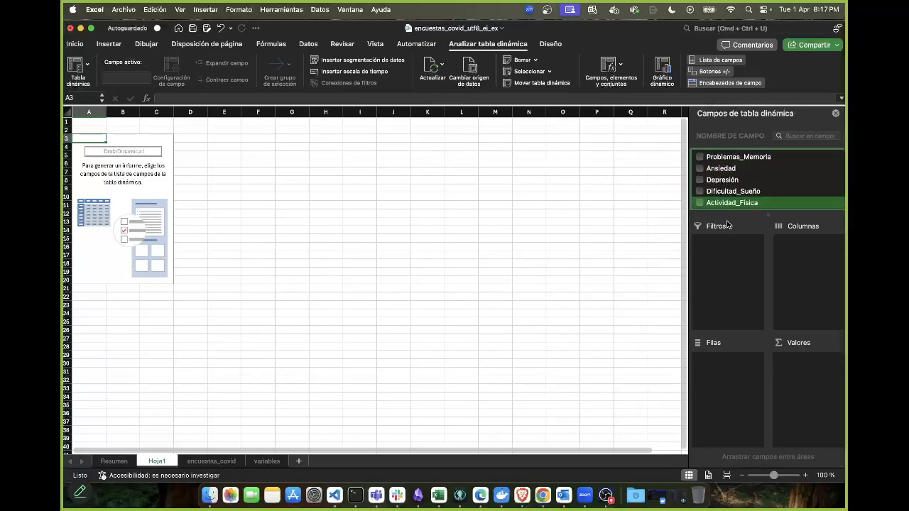
scroll(728, 181, "up", 3)
scroll(717, 156, "up", 1)
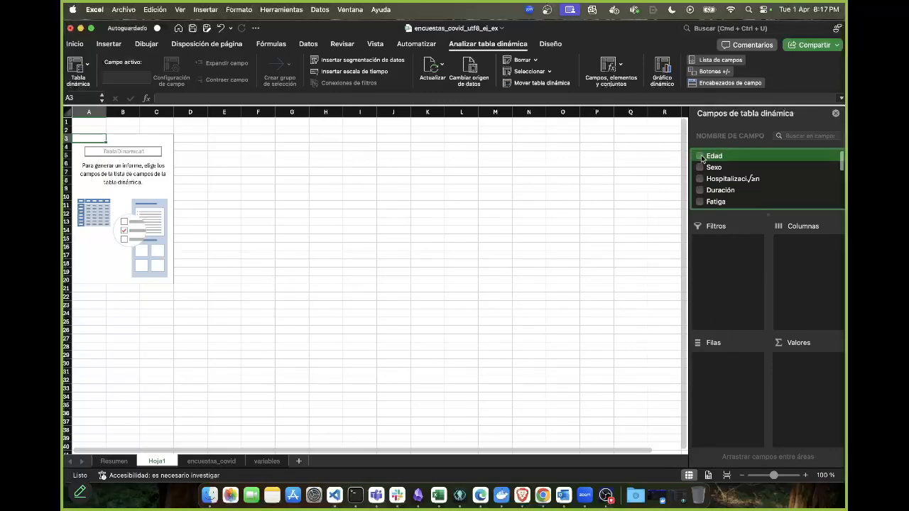
left_click(700, 156)
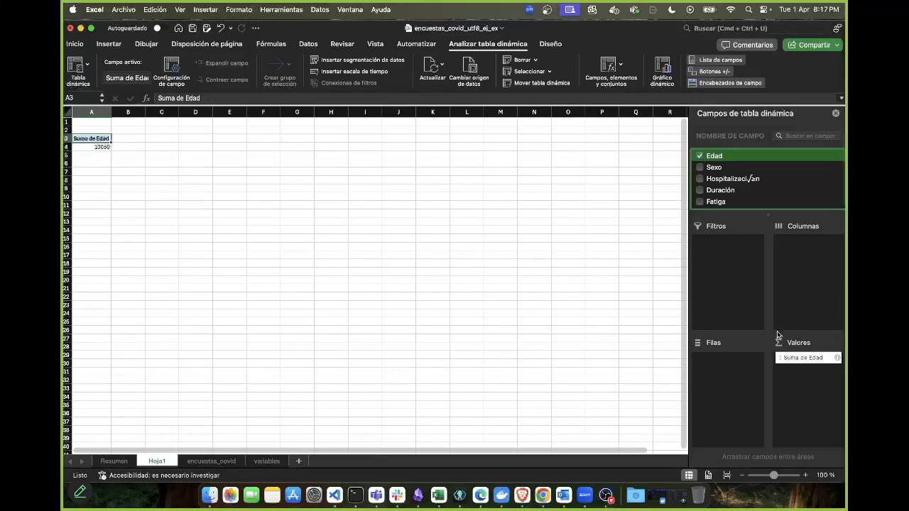
left_click_drag(714, 156, 732, 363)
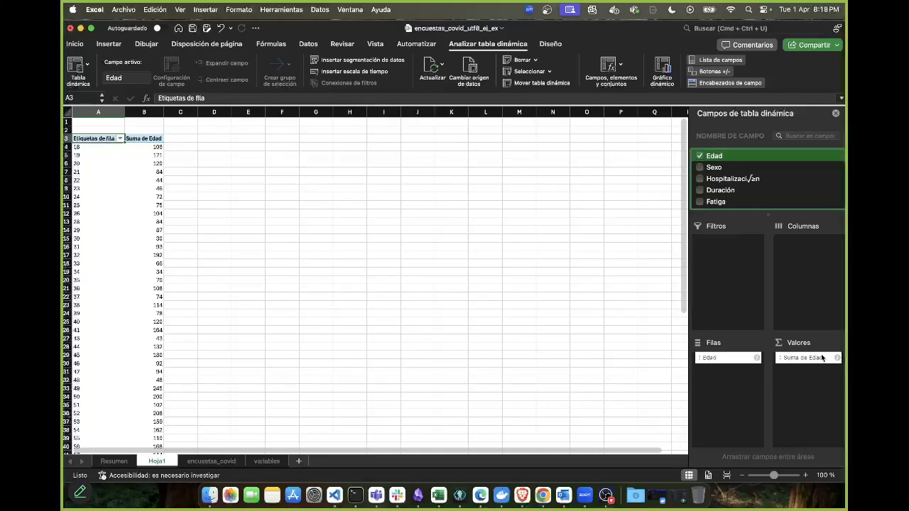
left_click(820, 357)
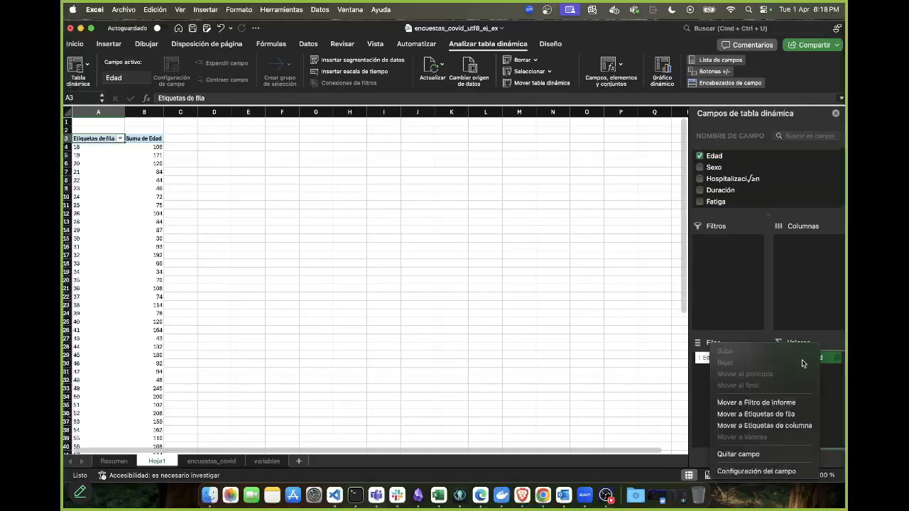
left_click(756, 455)
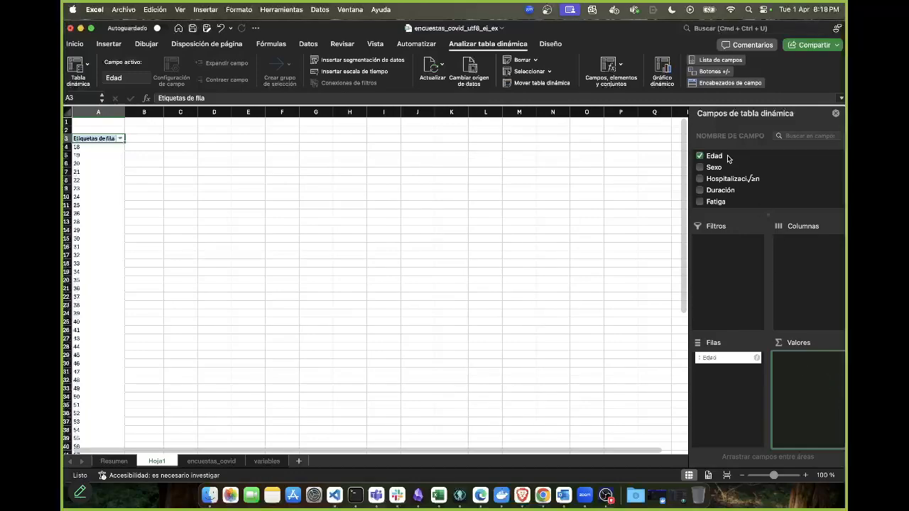
Add the Fatiga field to the pivot table and move it from the rows to the columns
scroll(745, 188, "down", 2)
scroll(749, 193, "down", 3)
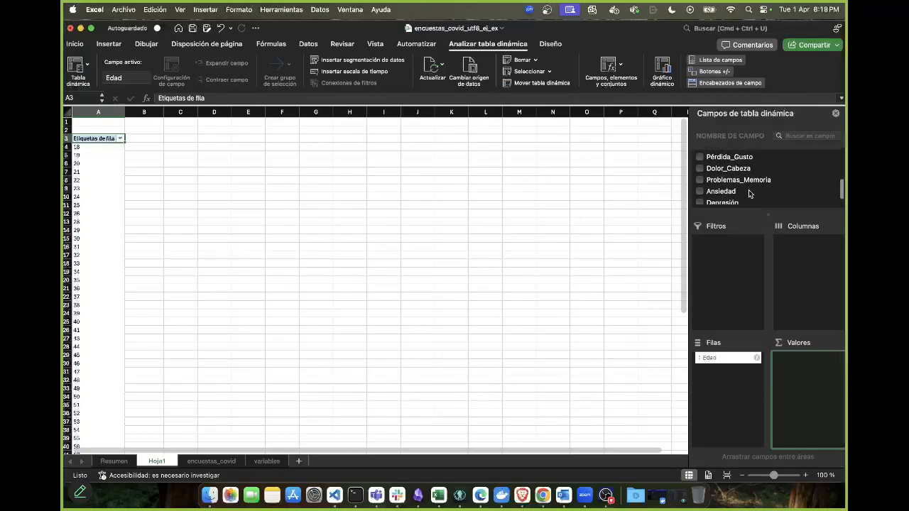
scroll(749, 193, "up", 2)
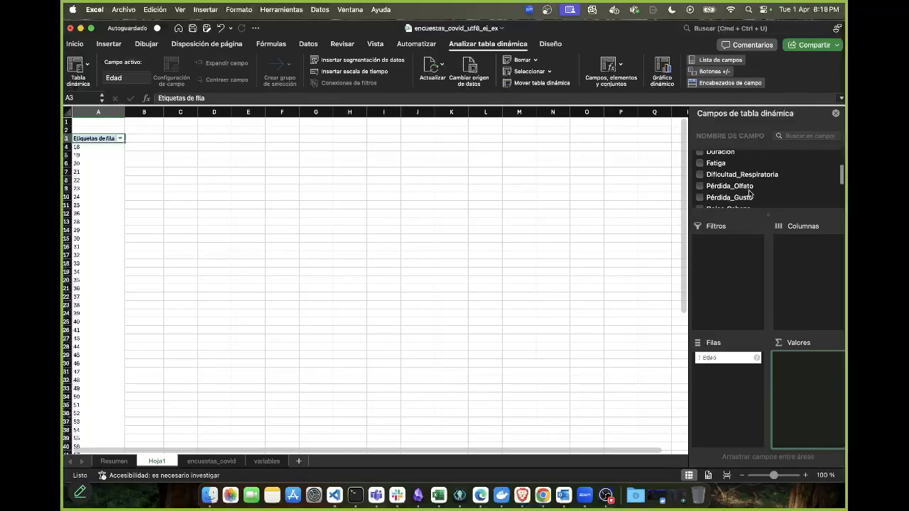
scroll(749, 193, "up", 1)
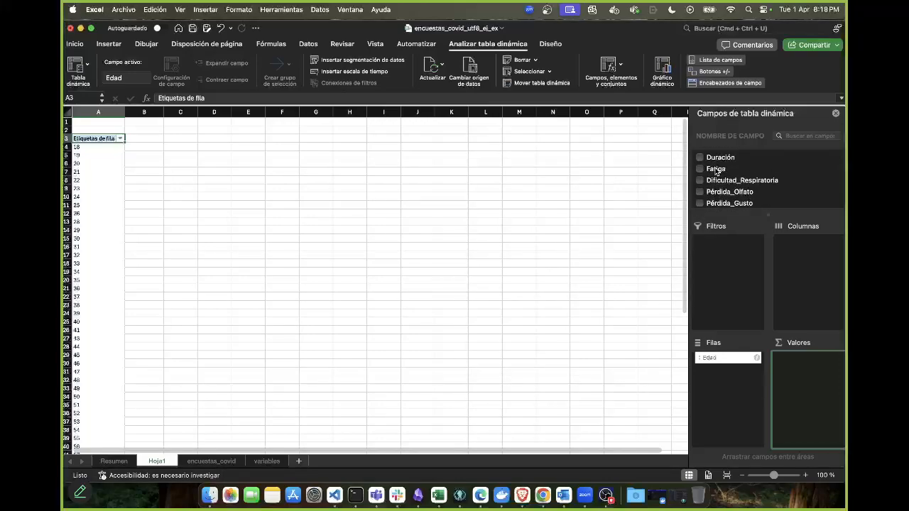
left_click(715, 170)
left_click(707, 169)
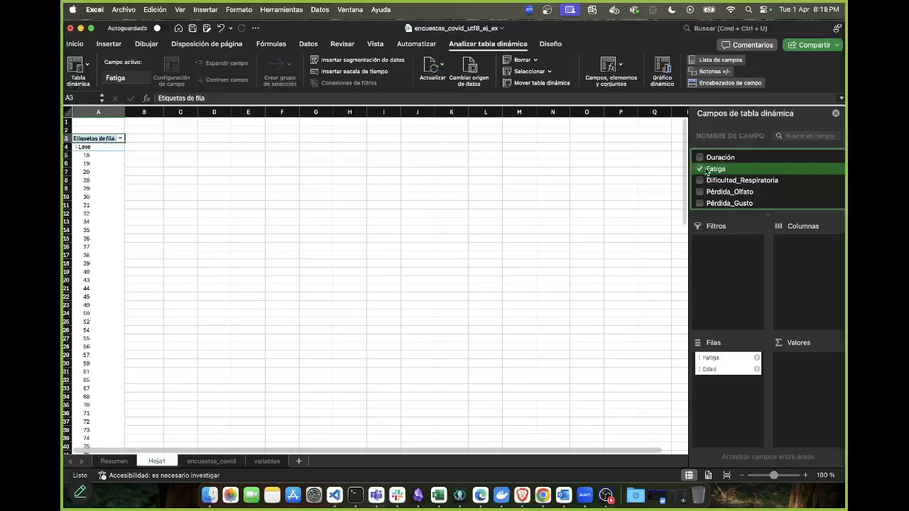
left_click_drag(712, 361, 812, 273)
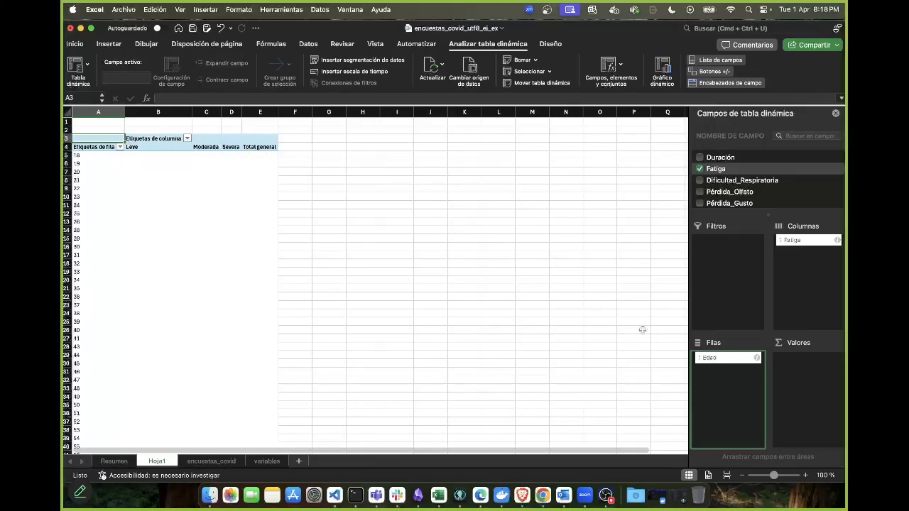
Add the Fatiga field to the pivot table's values so it is summarised as Cuenta de Fatiga
scroll(719, 179, "up", 3)
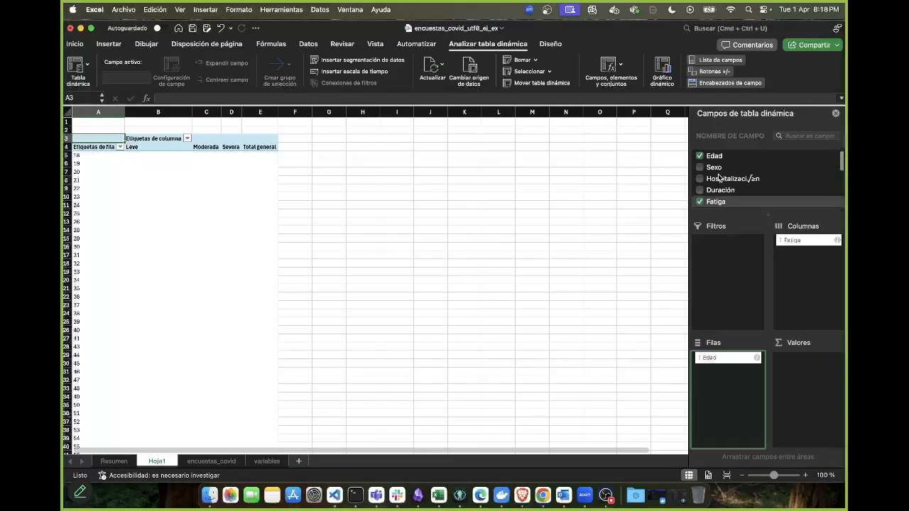
scroll(713, 171, "down", 1)
scroll(713, 168, "down", 1)
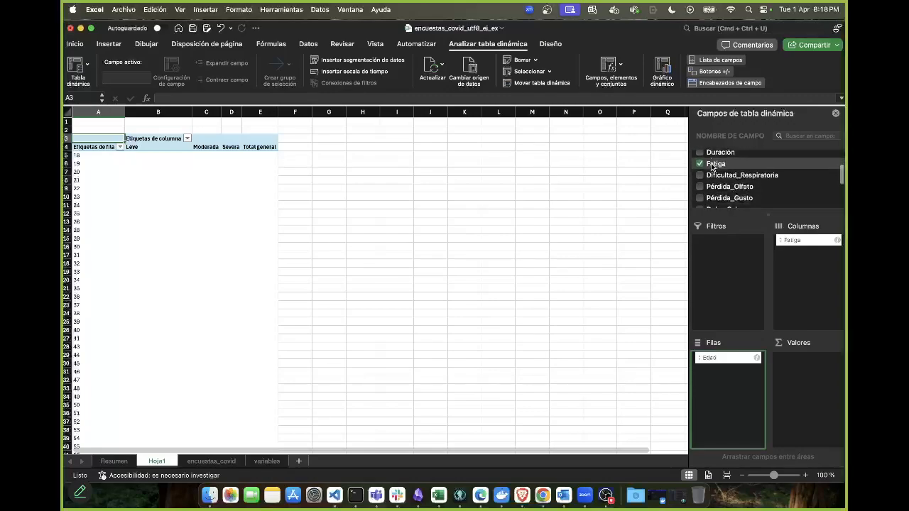
scroll(713, 167, "up", 1)
scroll(712, 168, "down", 6)
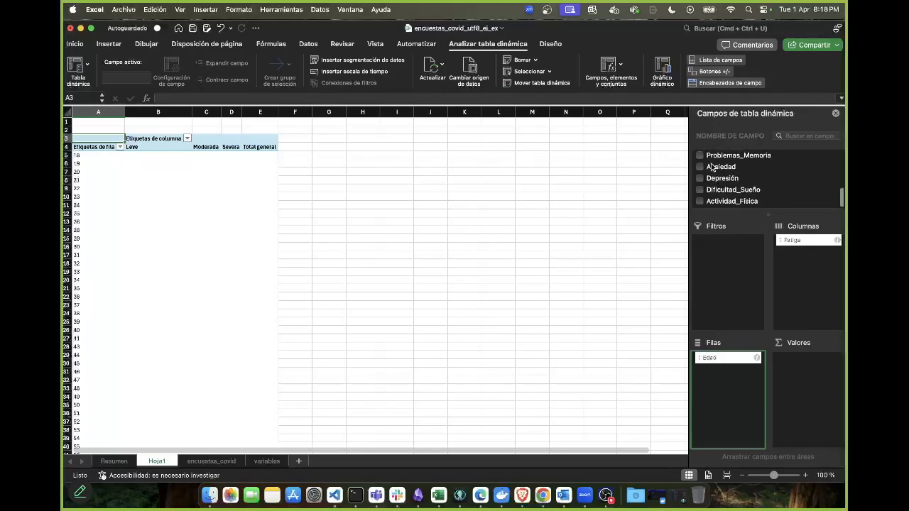
scroll(712, 168, "up", 6)
left_click_drag(713, 168, 811, 365)
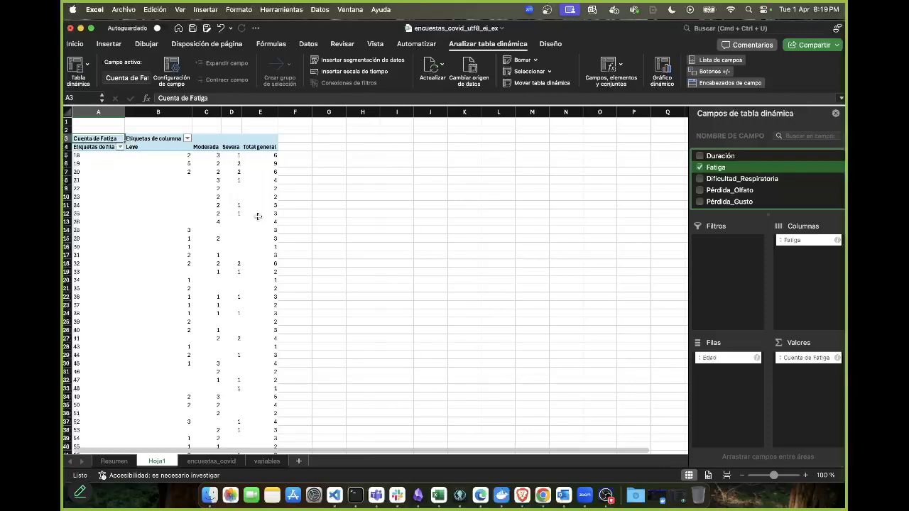
Review the fatigue counts by age down to the grand total and remove Edad from the pivot table's rows
scroll(255, 280, "down", 8)
scroll(254, 280, "down", 5)
scroll(254, 280, "up", 10)
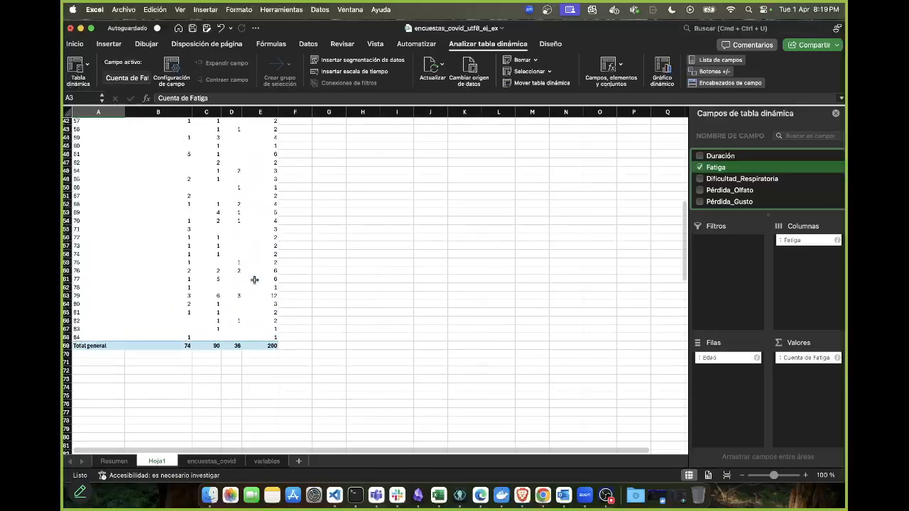
scroll(254, 280, "up", 5)
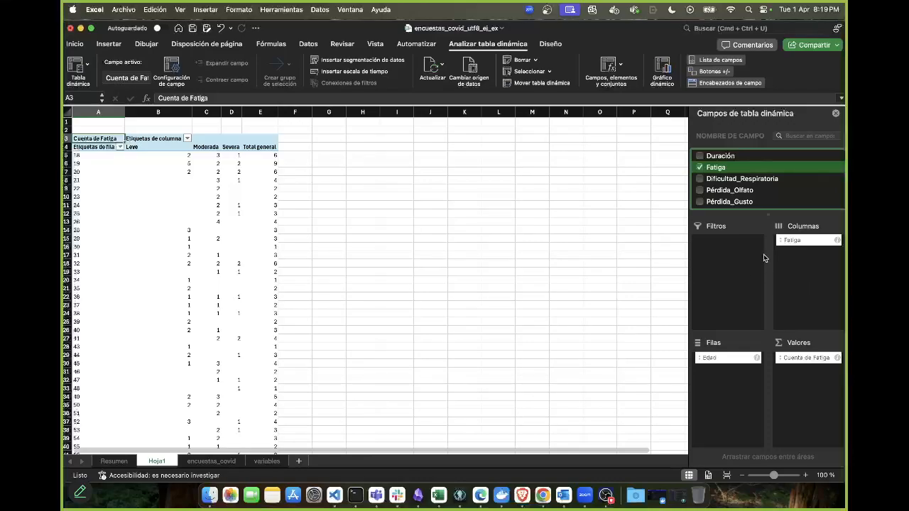
left_click_drag(725, 360, 763, 193)
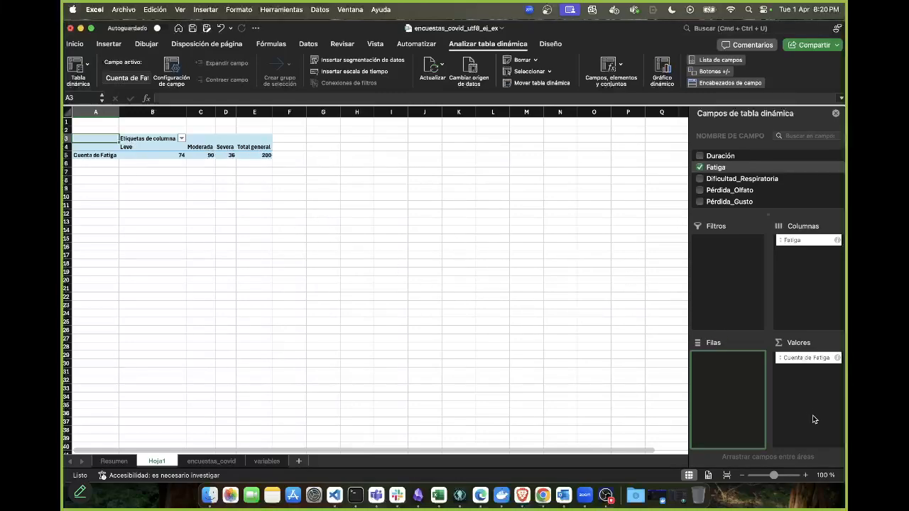
Add the Sexo field to the pivot table's rows
left_click(805, 476)
left_click(805, 476)
left_click(804, 476)
left_click(805, 476)
left_click(805, 475)
left_click(805, 475)
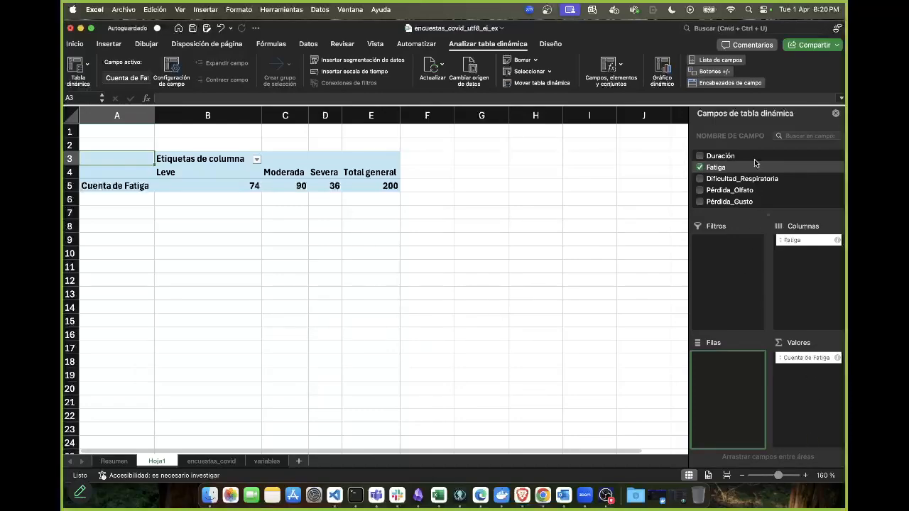
scroll(754, 159, "up", 2)
scroll(754, 159, "down", 1)
scroll(754, 159, "up", 1)
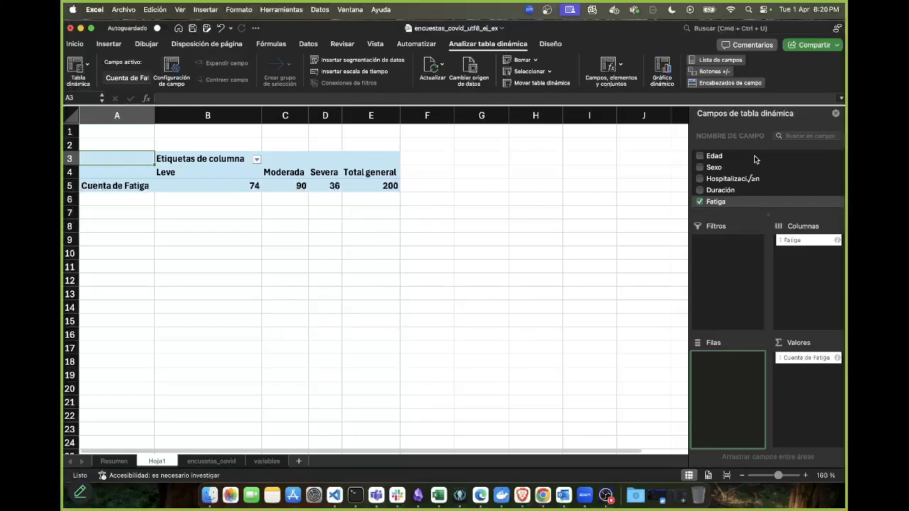
left_click_drag(713, 168, 733, 371)
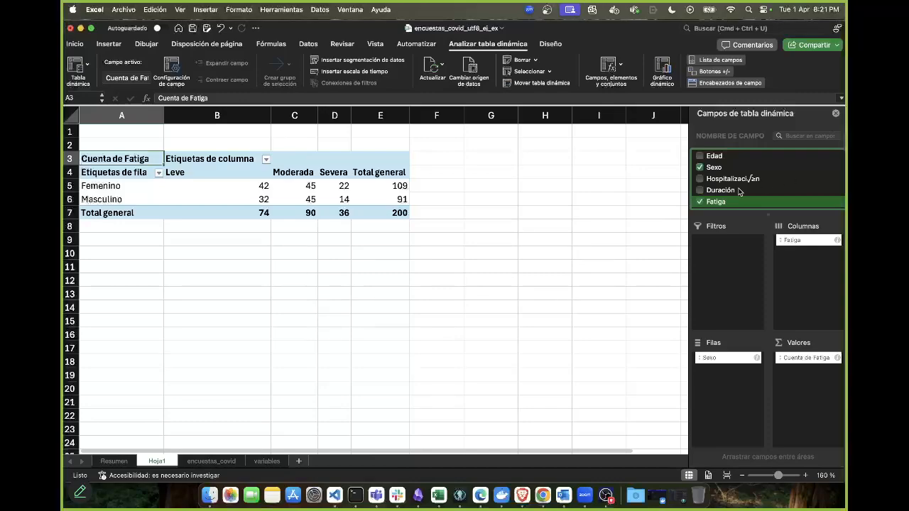
scroll(739, 192, "down", 5)
scroll(739, 191, "up", 2)
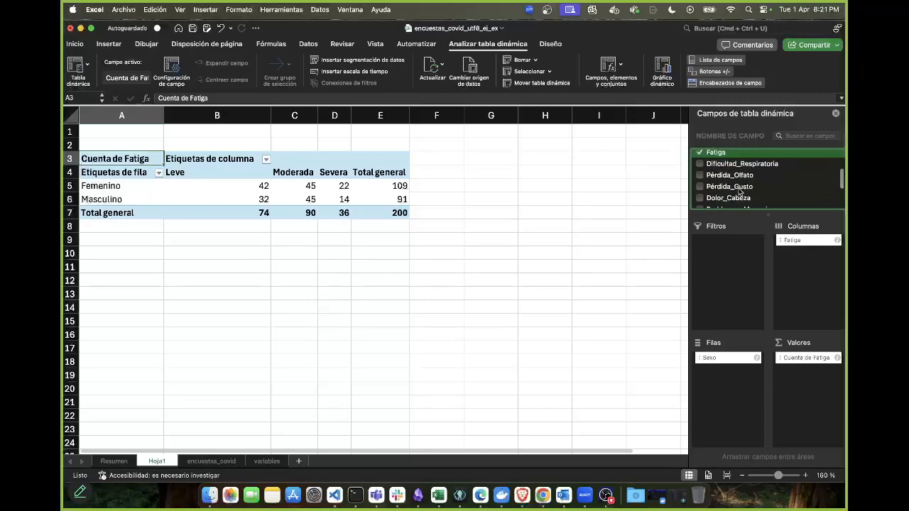
scroll(739, 191, "up", 1)
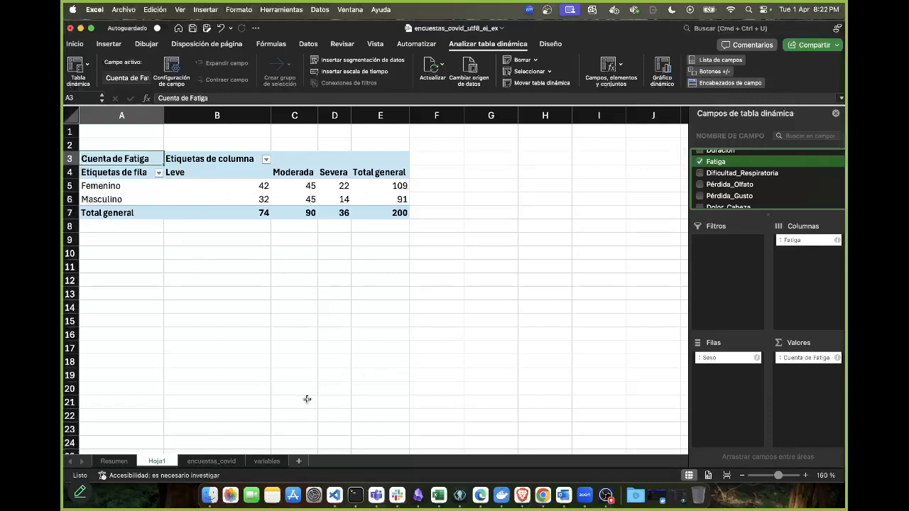
Add a new table column headed Clase_Edad in cell O1 of the encuestas_covid sheet
left_click(210, 461)
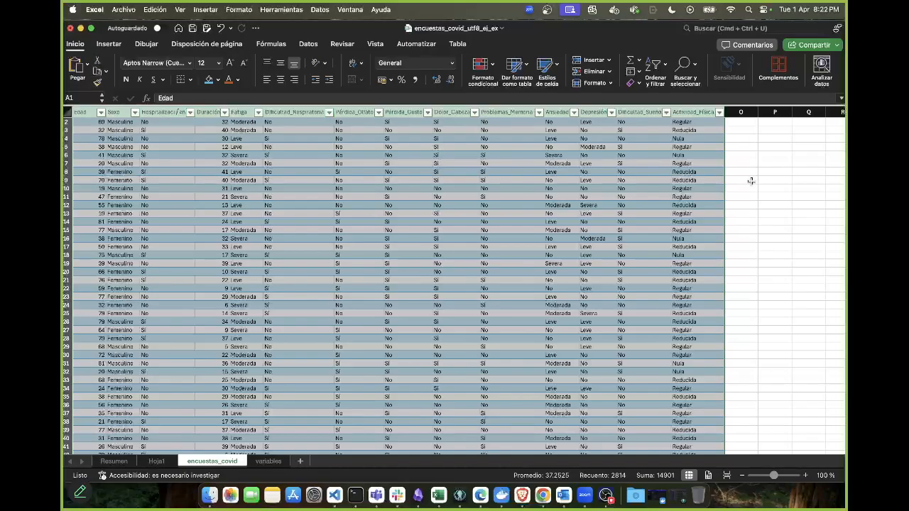
scroll(751, 180, "up", 1)
left_click(739, 121)
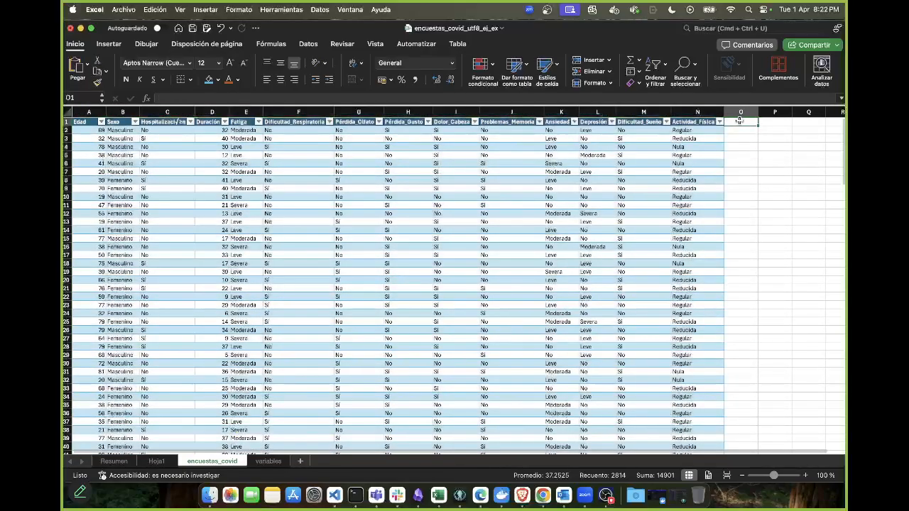
type("Clase")
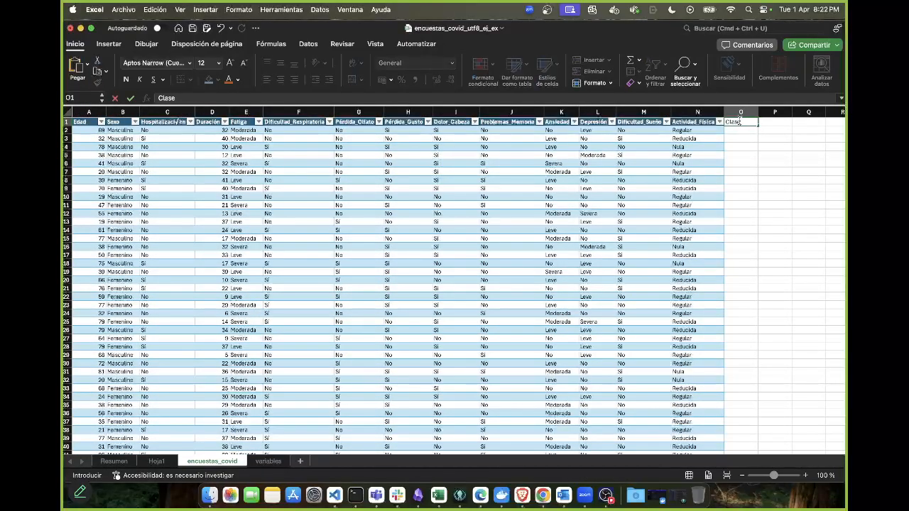
type("_Edad")
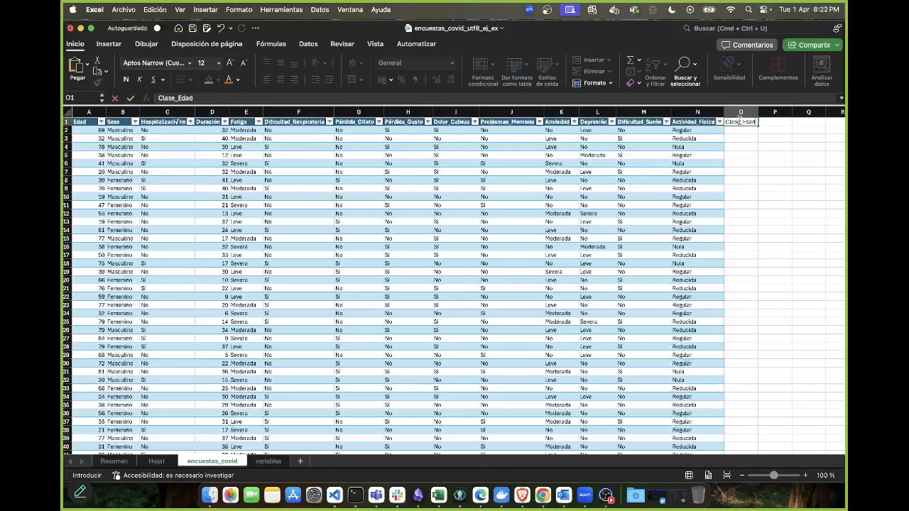
key("Return")
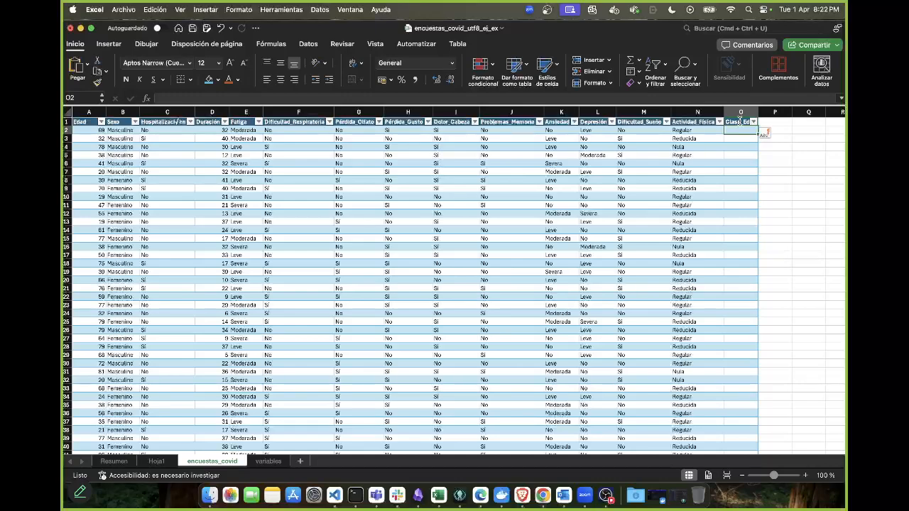
Start a SI formula in O2 that returns "NIÑO" when the row's Edad is below 18
left_click(348, 98)
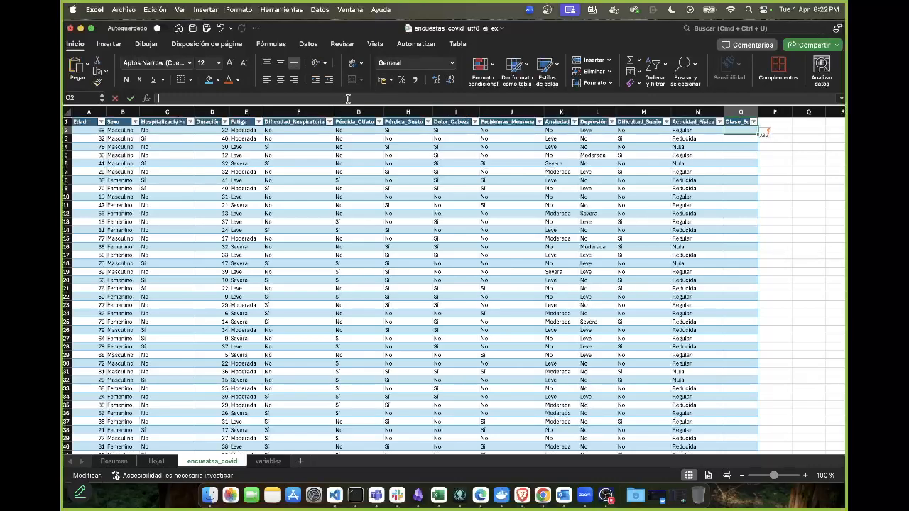
type("=")
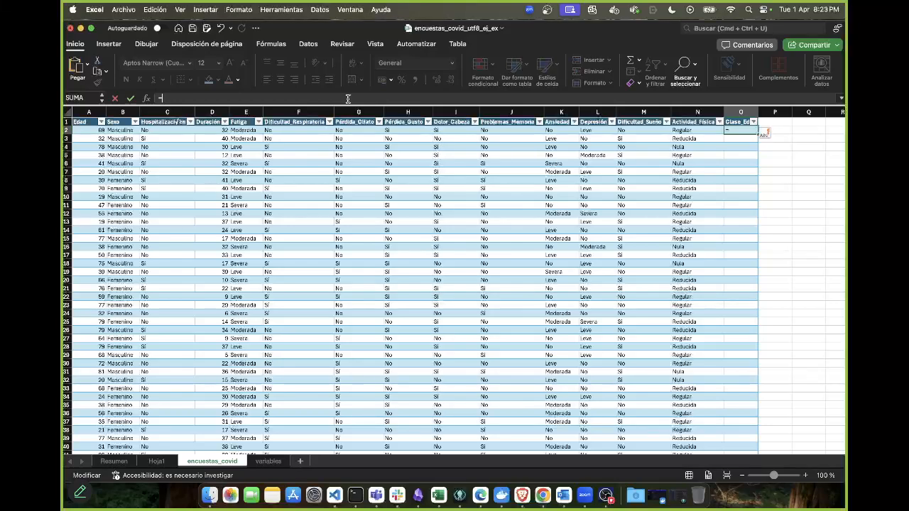
type("SI")
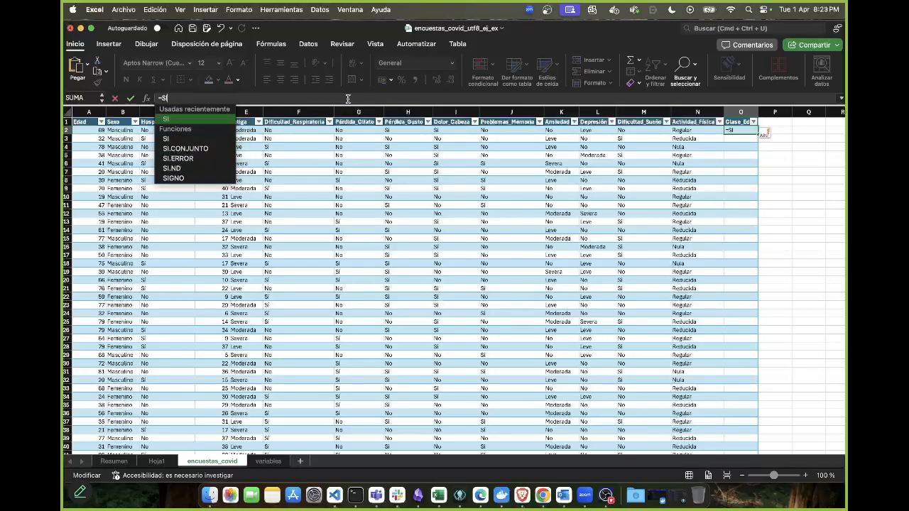
type("(")
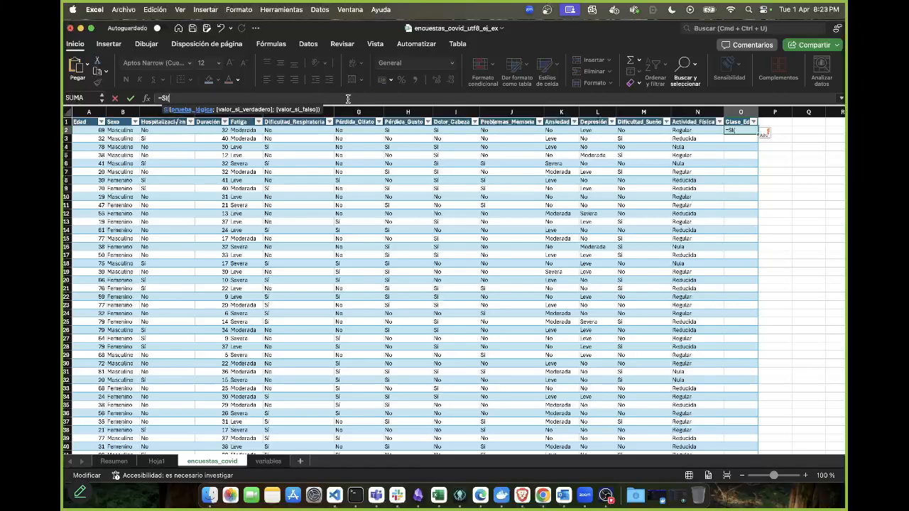
left_click(85, 131)
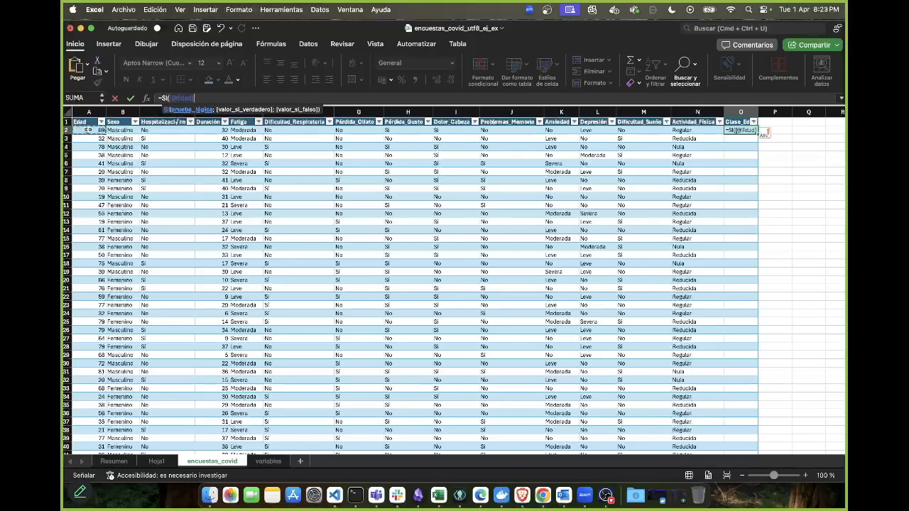
type("<")
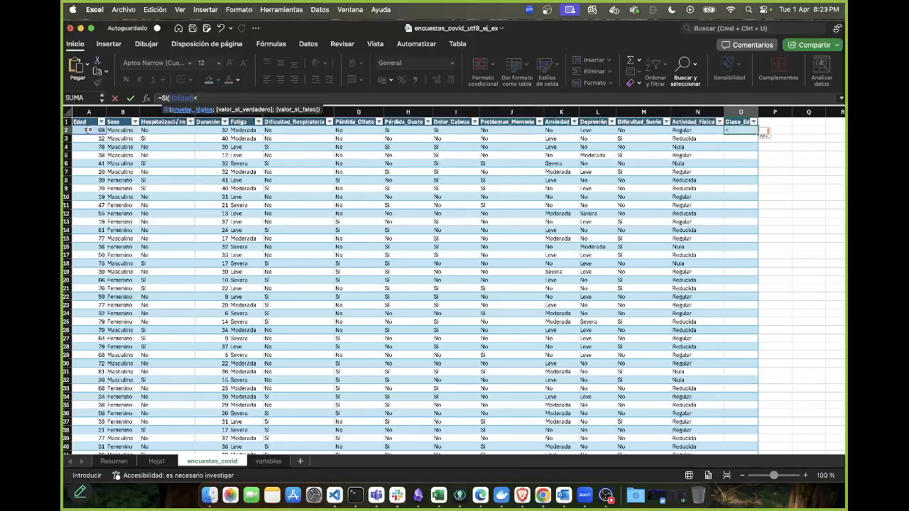
type("18")
type(";")
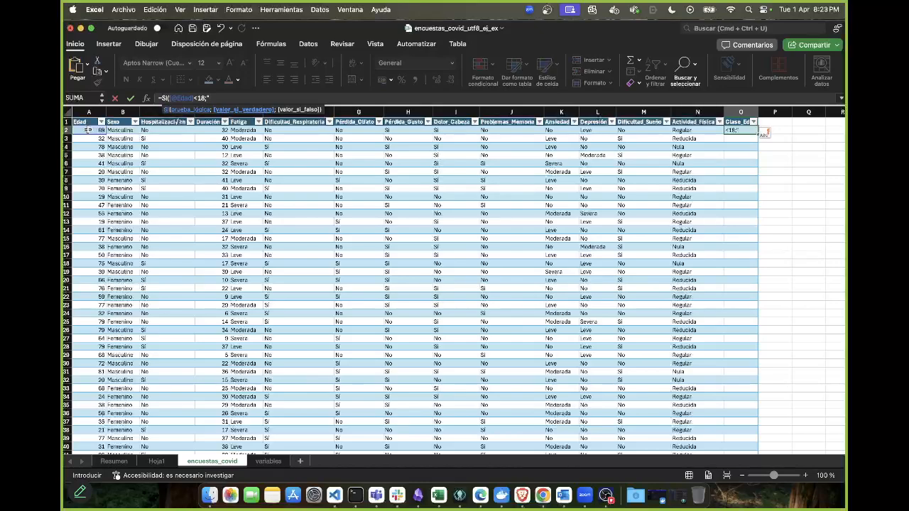
type("\"NIÑO\";")
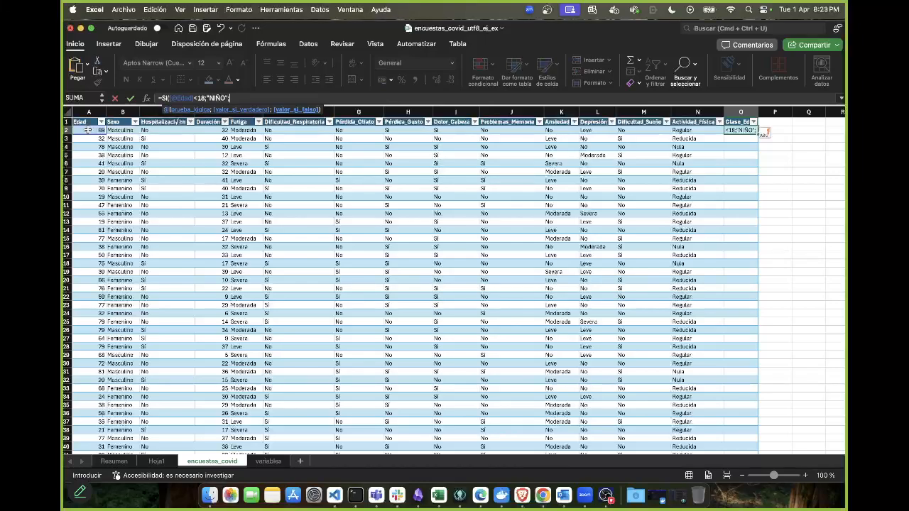
Nest a second SI in the O2 formula that returns "JOVEN" when Edad is below 55
type("SI")
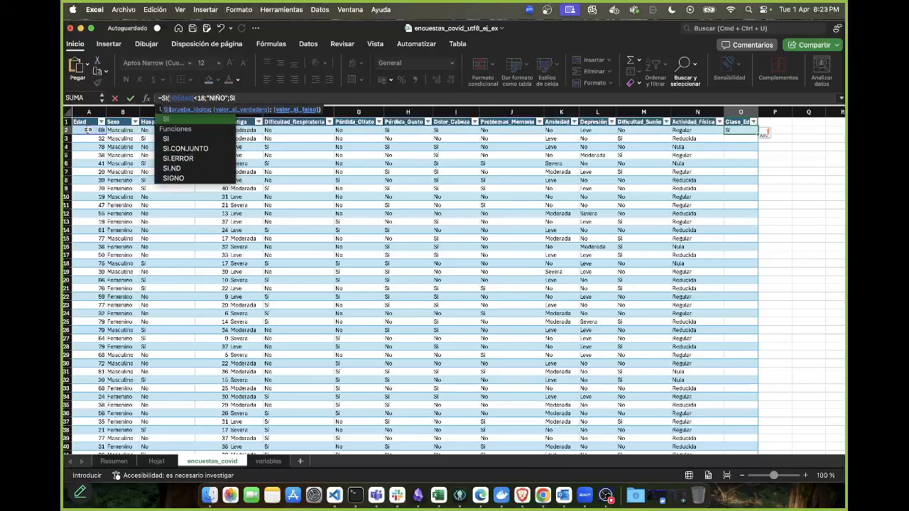
key("Tab")
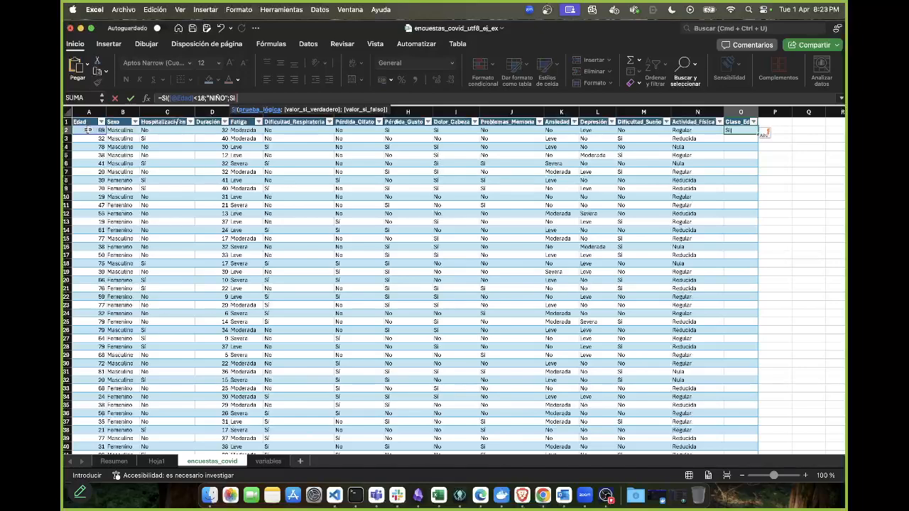
left_click(88, 130)
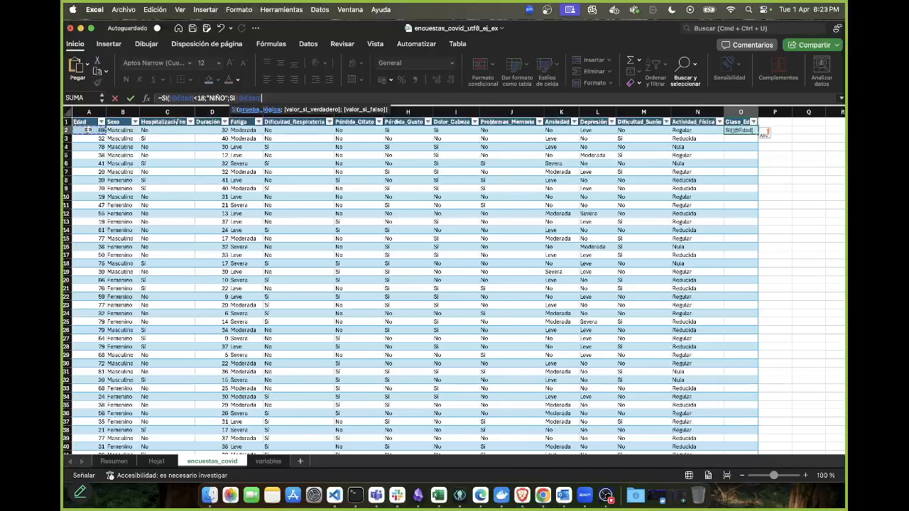
type("<")
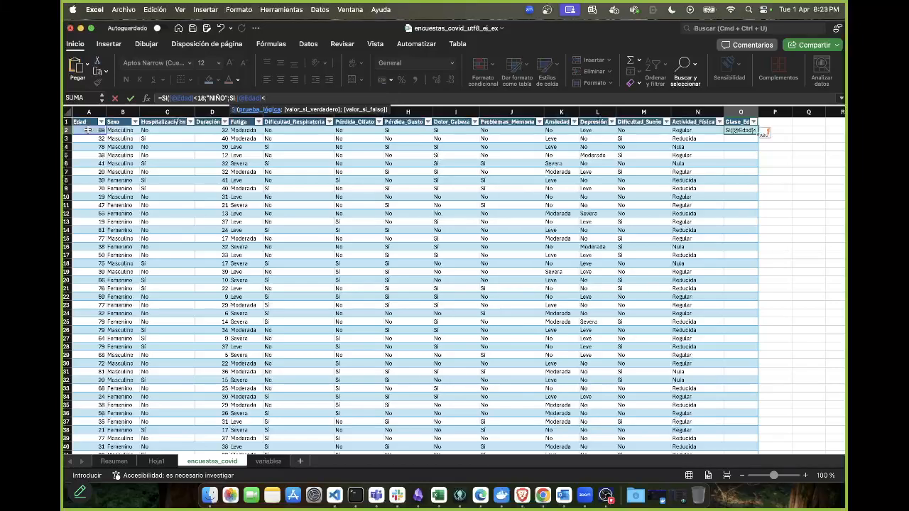
type("55;\"")
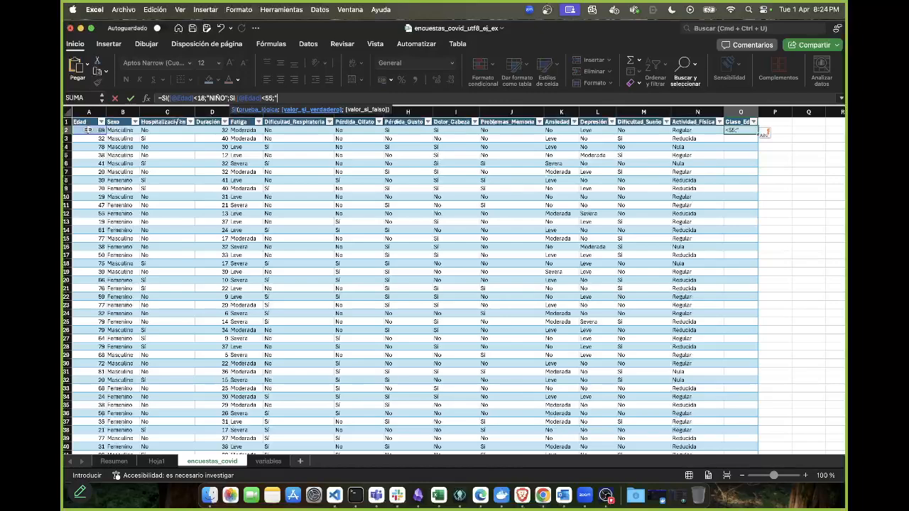
type("JOVEN\";")
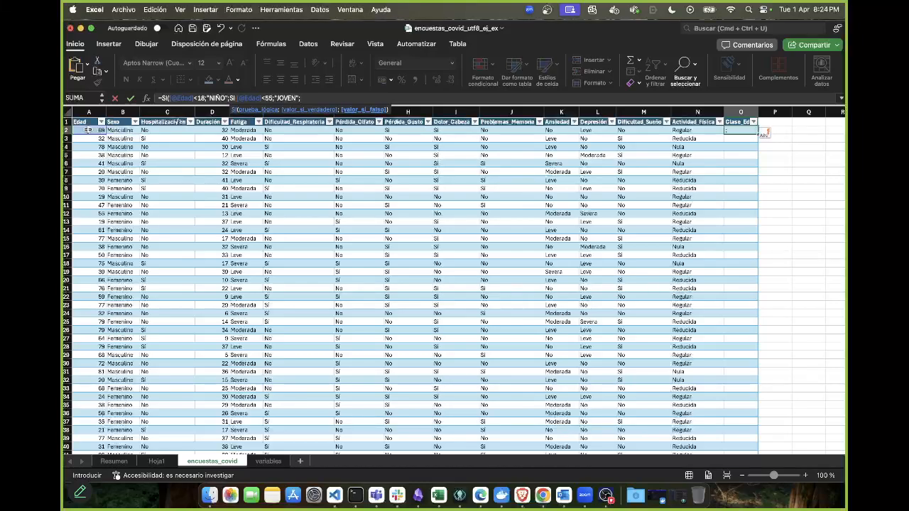
Nest a third SI in the O2 formula that returns "ADULTO MAYOR" when the row's Edad is below 85
type("SI")
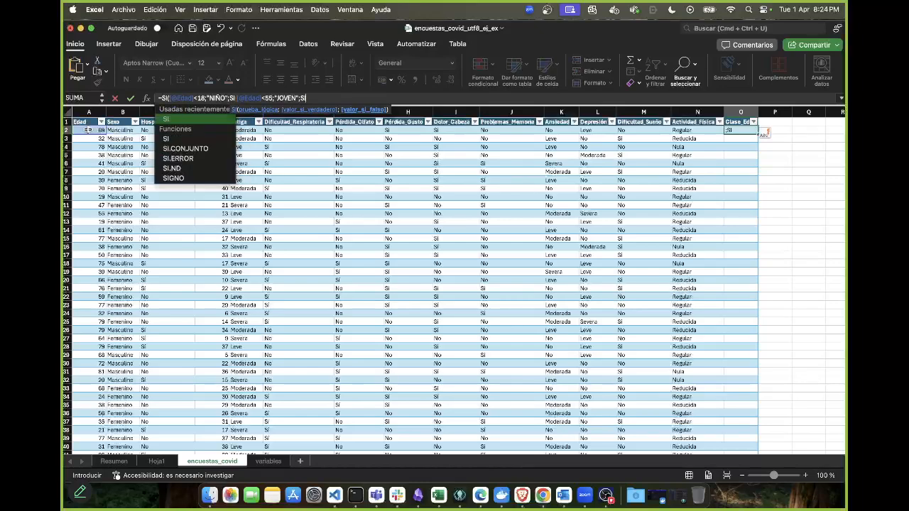
type("(")
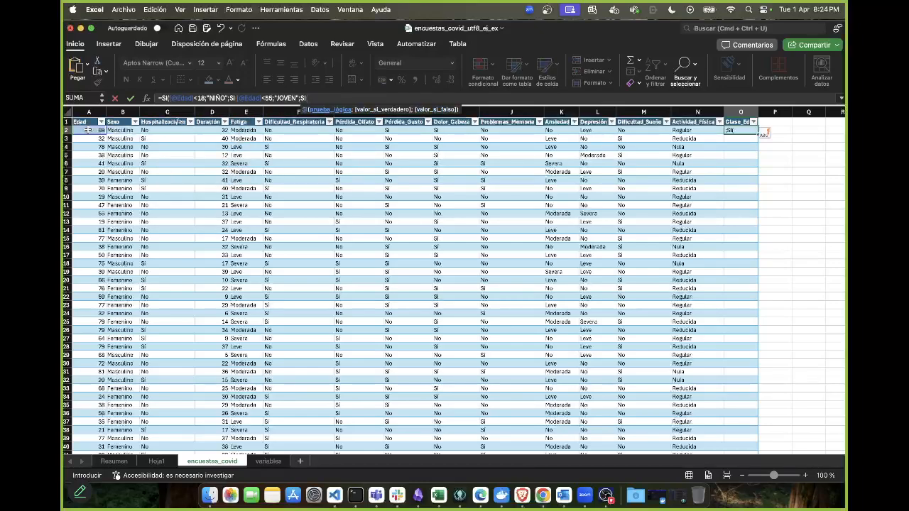
left_click(91, 131)
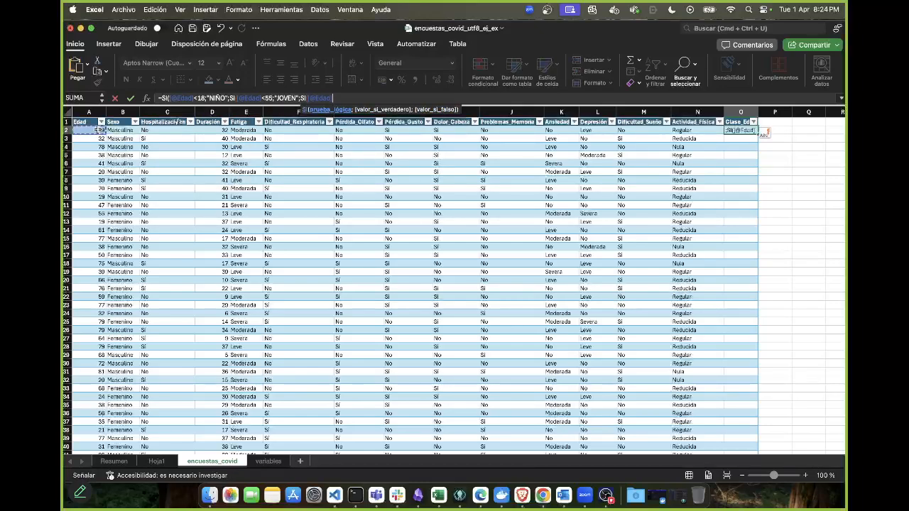
type("<85")
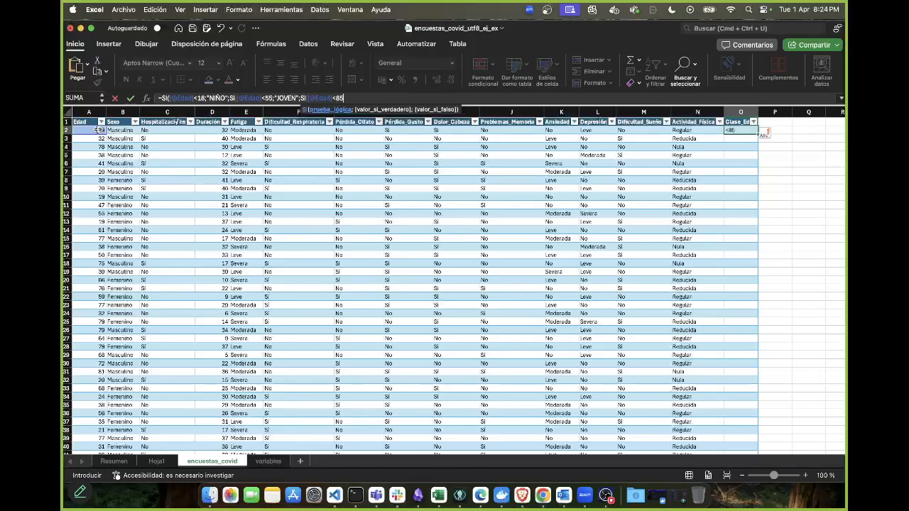
type(";\"")
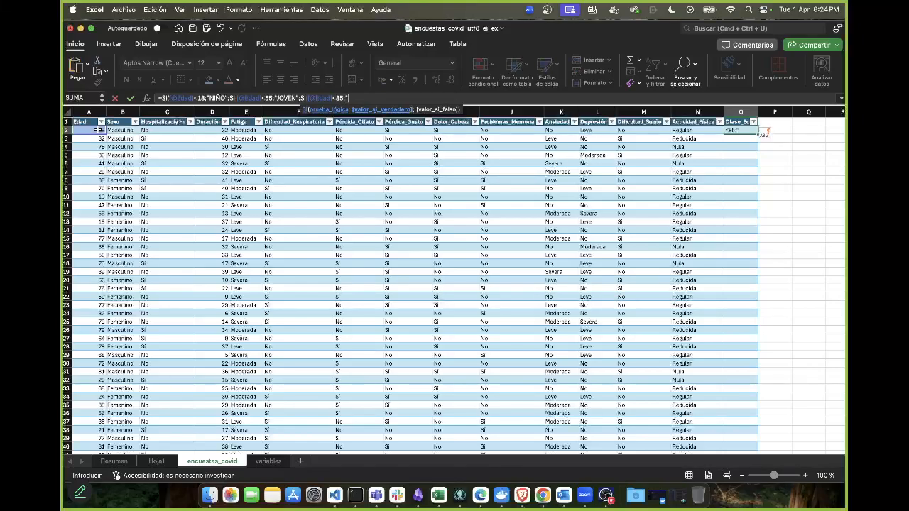
type("ADULTO MAYOR\"")
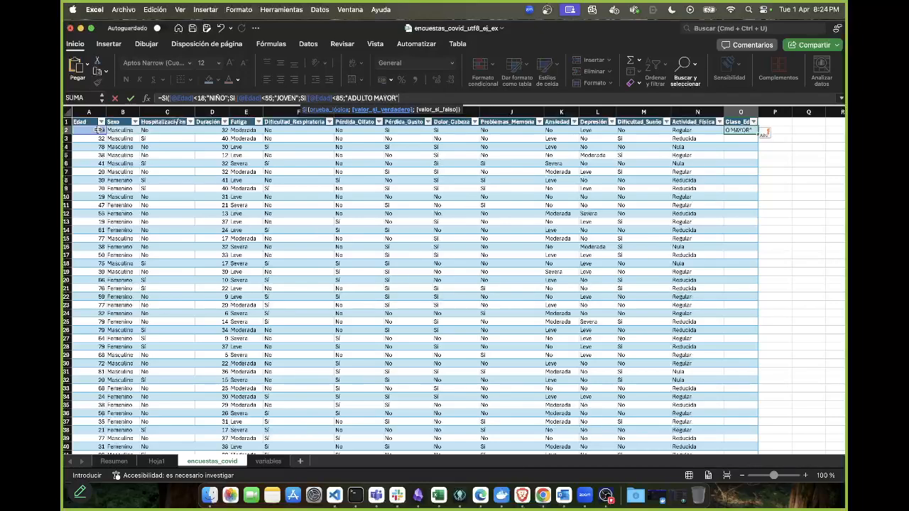
Set "ADULTO EDAD LONGEVA" as the final false value, close all three nested SI functions and enter the O2 formula
type(";")
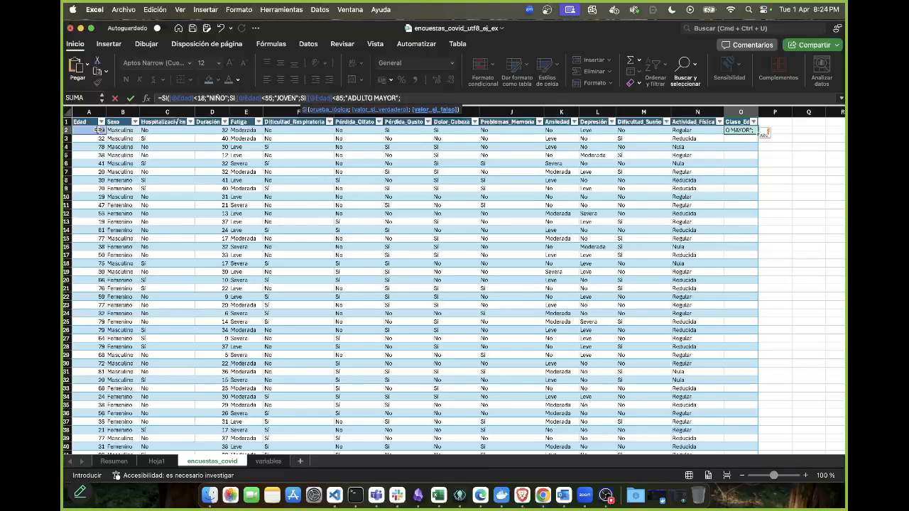
type("\"")
type("ADULTO")
type(" EDAD LO")
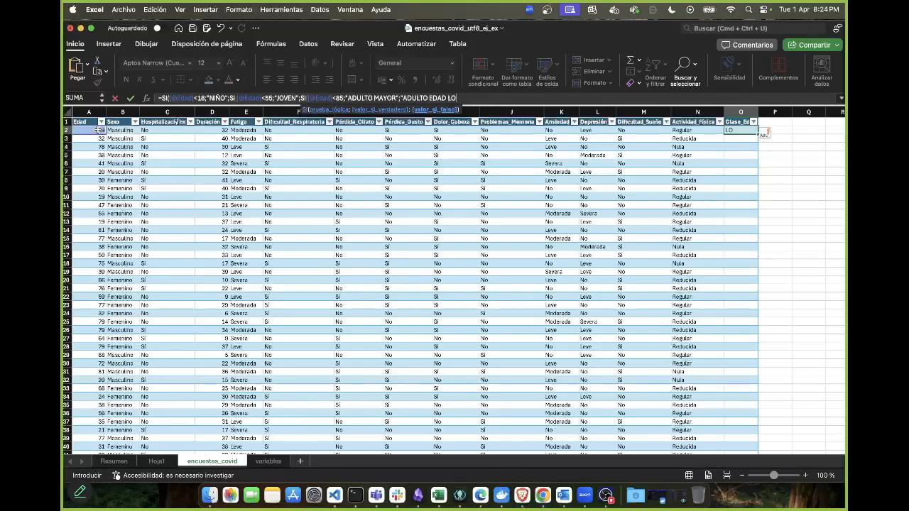
type("NGEVA\"")
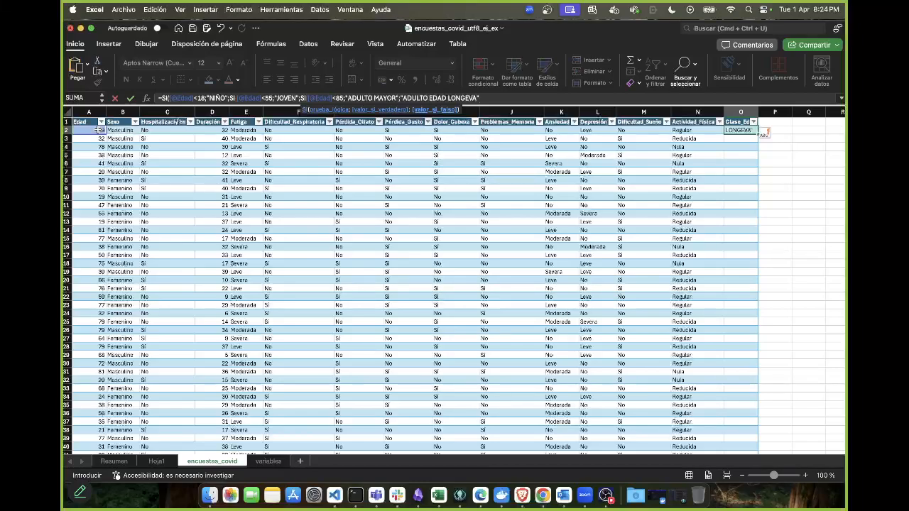
type(")")
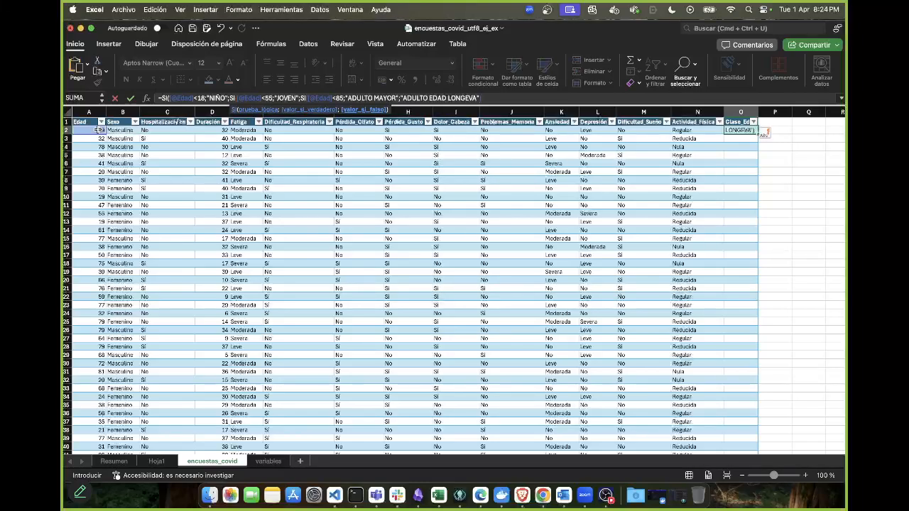
type(")")
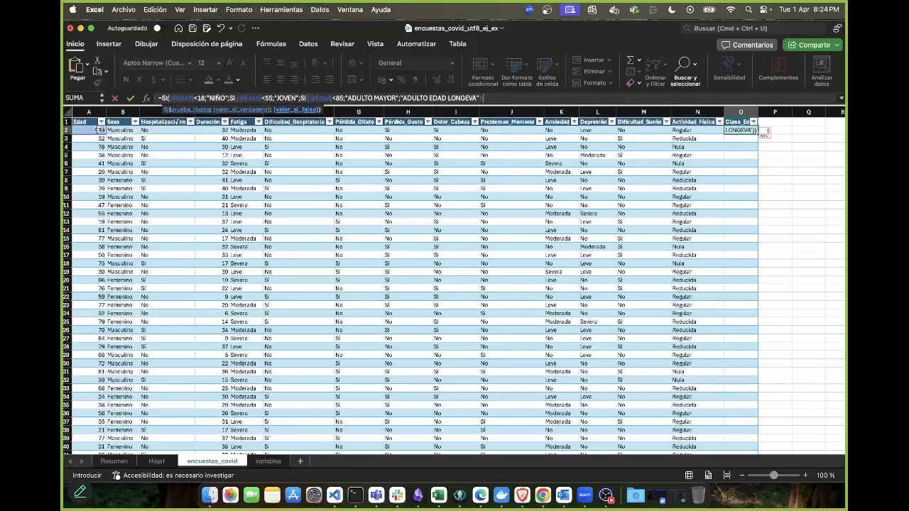
type(")")
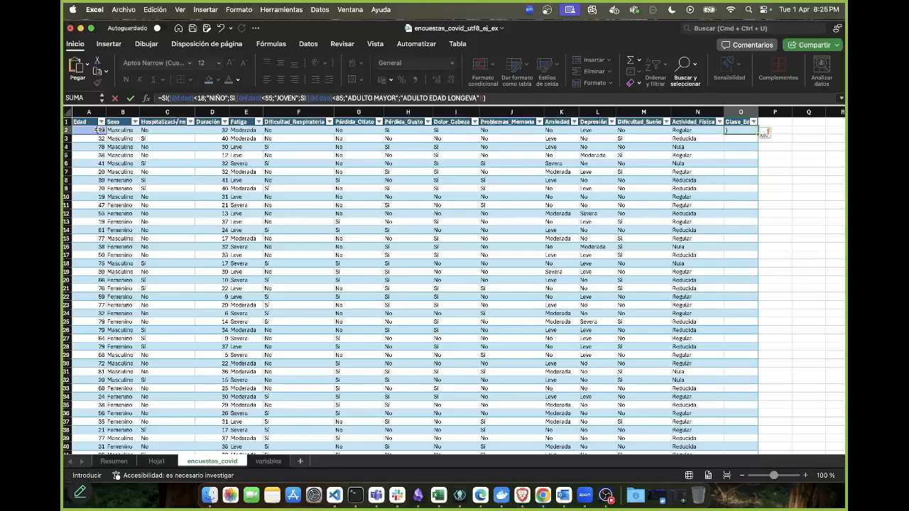
key("Return")
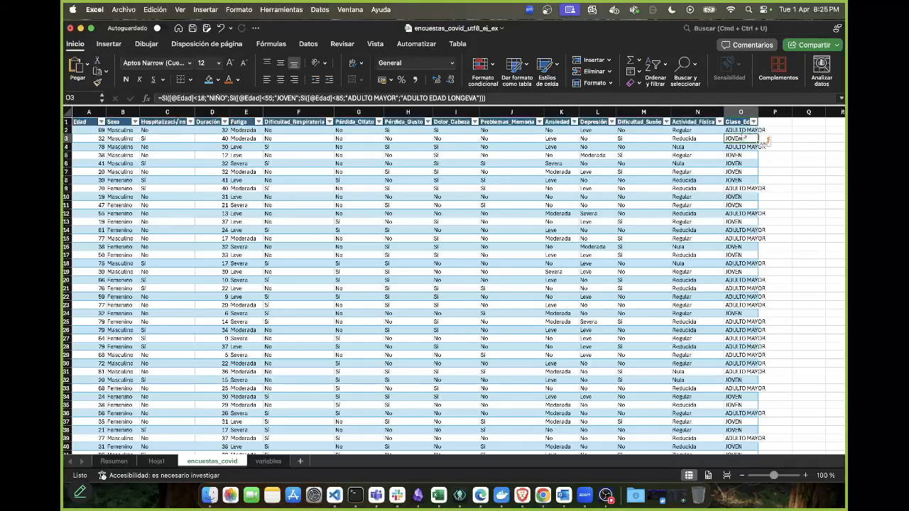
Review the age classes filled in down the whole Clase_Edad column and return to the table's first rows
scroll(741, 287, "down", 15)
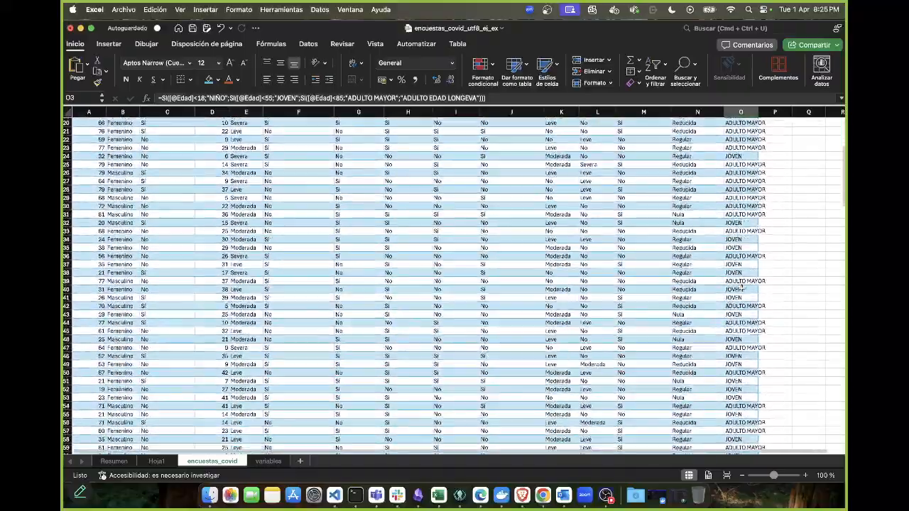
scroll(740, 287, "down", 20)
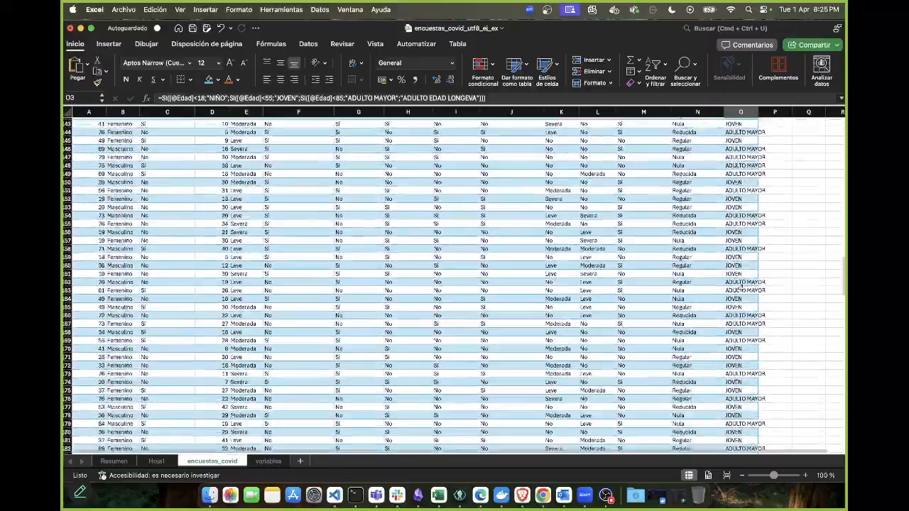
scroll(740, 287, "down", 5)
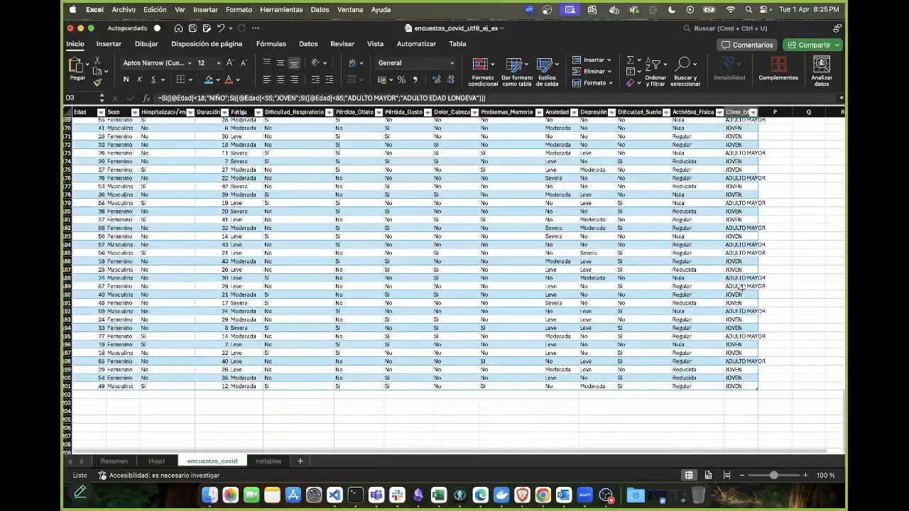
scroll(740, 286, "up", 5)
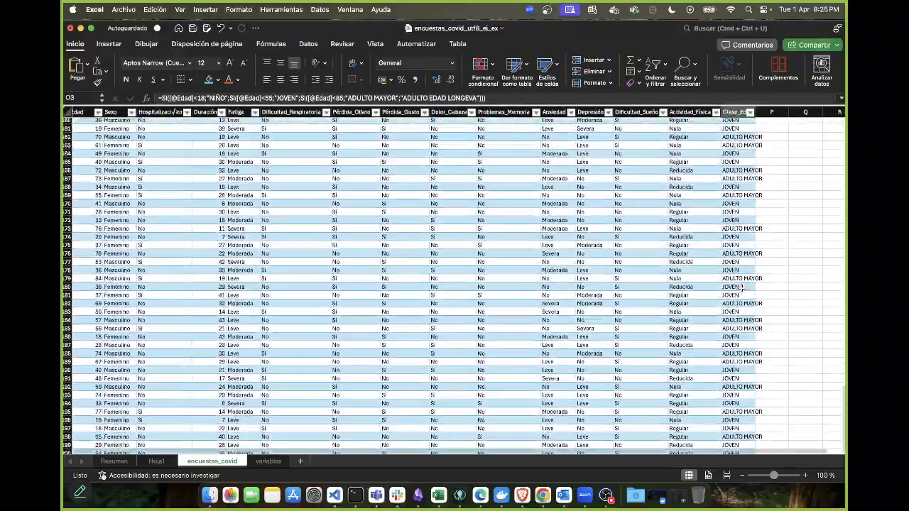
scroll(740, 287, "up", 20)
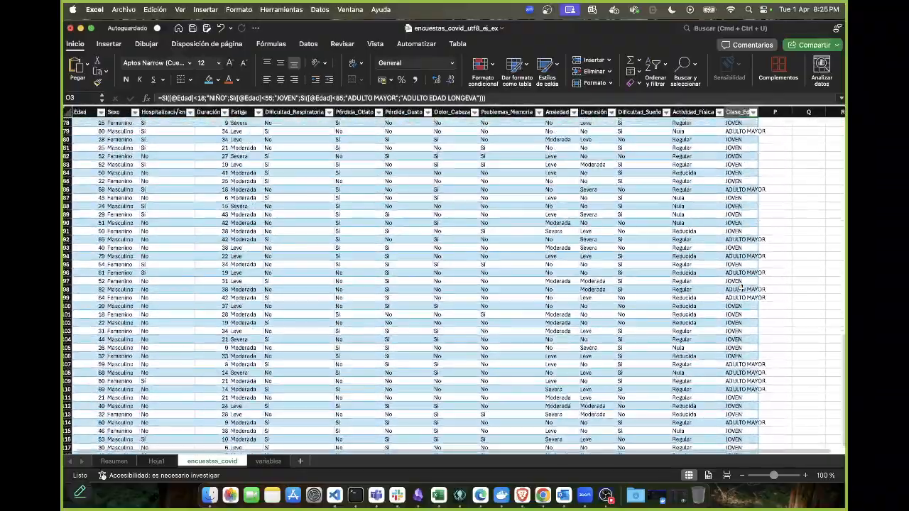
scroll(741, 287, "up", 15)
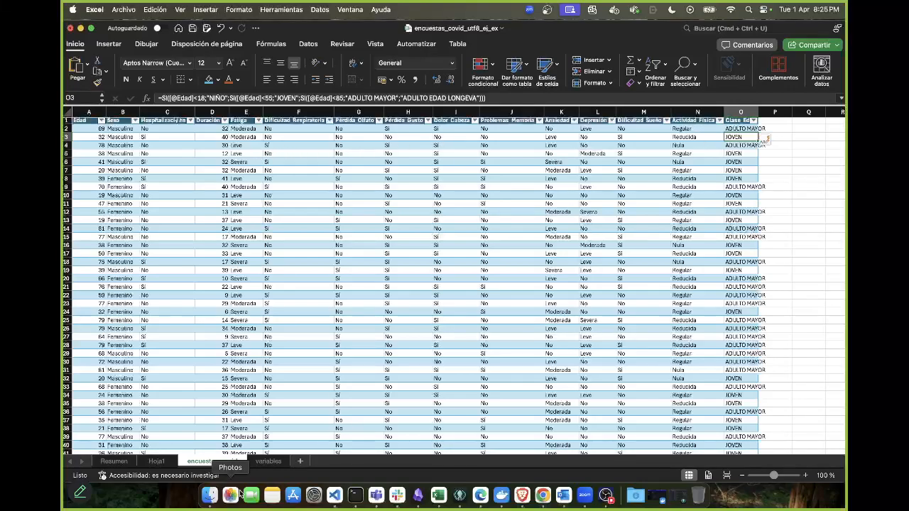
Look through the field list of the pivot table on Hoja1 for the Clase_Edad field
left_click(155, 461)
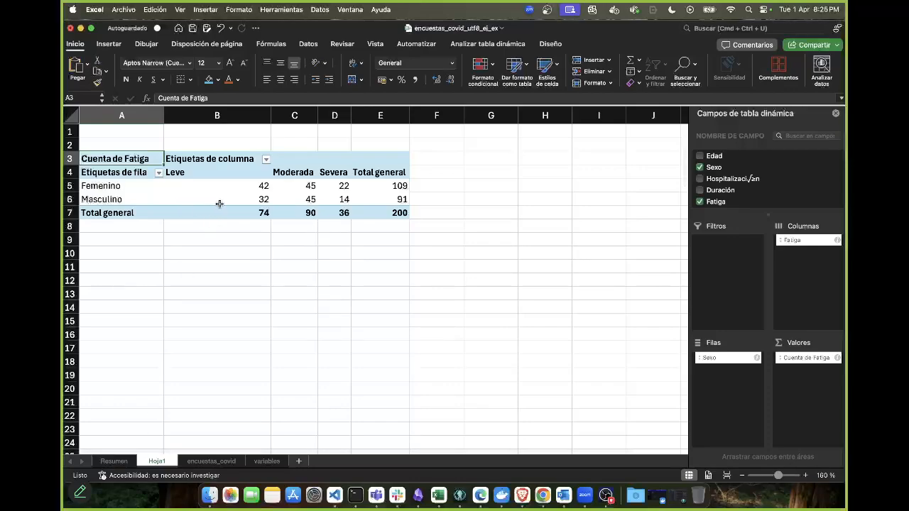
scroll(757, 189, "down", 1)
scroll(756, 188, "down", 5)
scroll(756, 188, "up", 5)
scroll(756, 188, "down", 2)
scroll(757, 188, "down", 3)
scroll(757, 188, "up", 5)
scroll(757, 188, "down", 3)
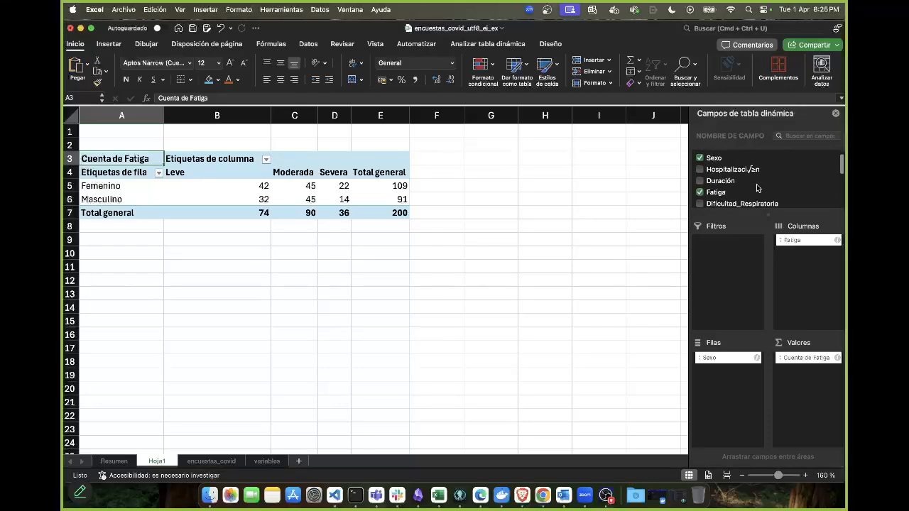
scroll(756, 188, "down", 2)
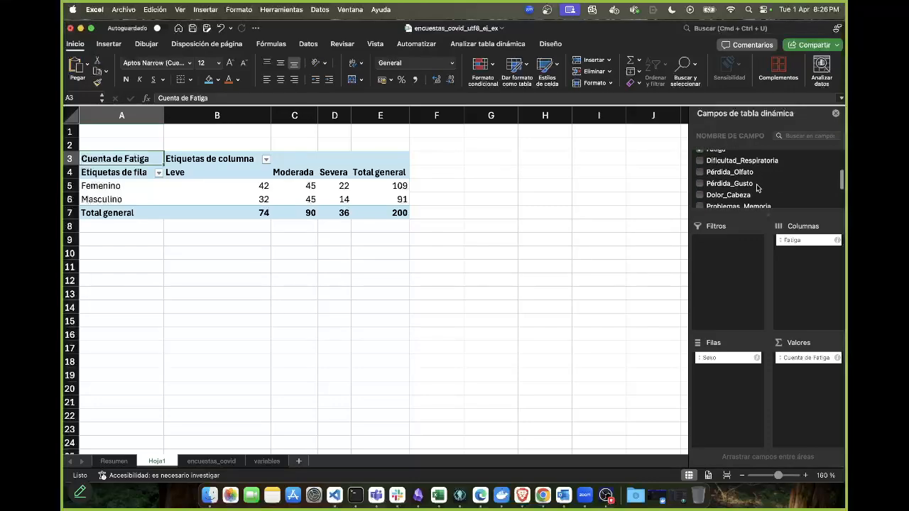
scroll(757, 188, "up", 1)
scroll(757, 188, "down", 3)
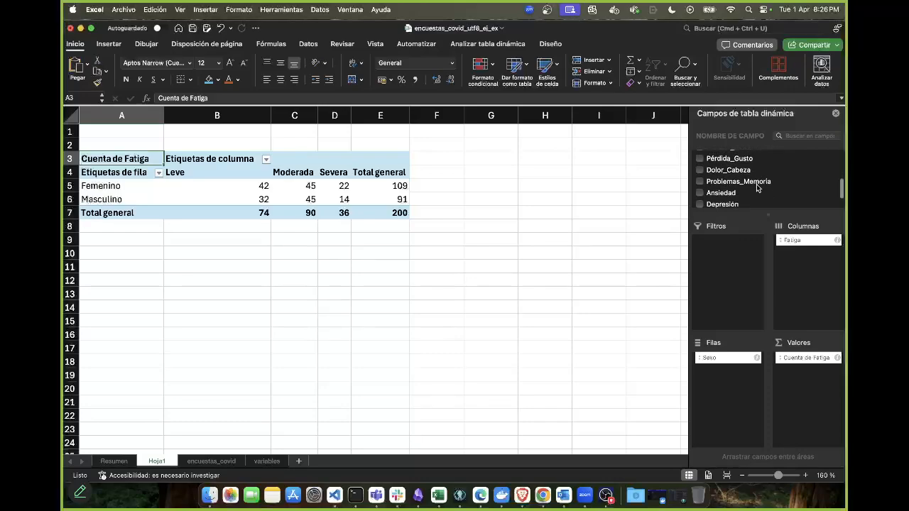
scroll(757, 187, "down", 1)
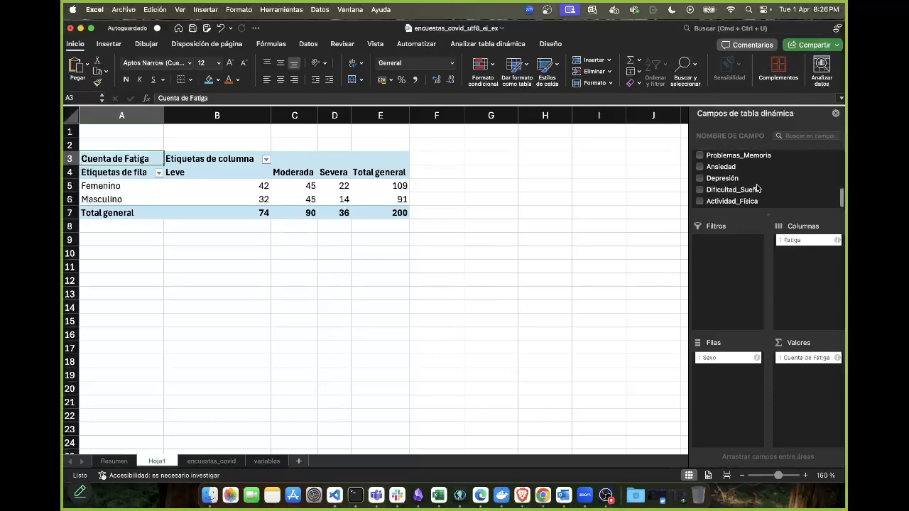
right_click(783, 181)
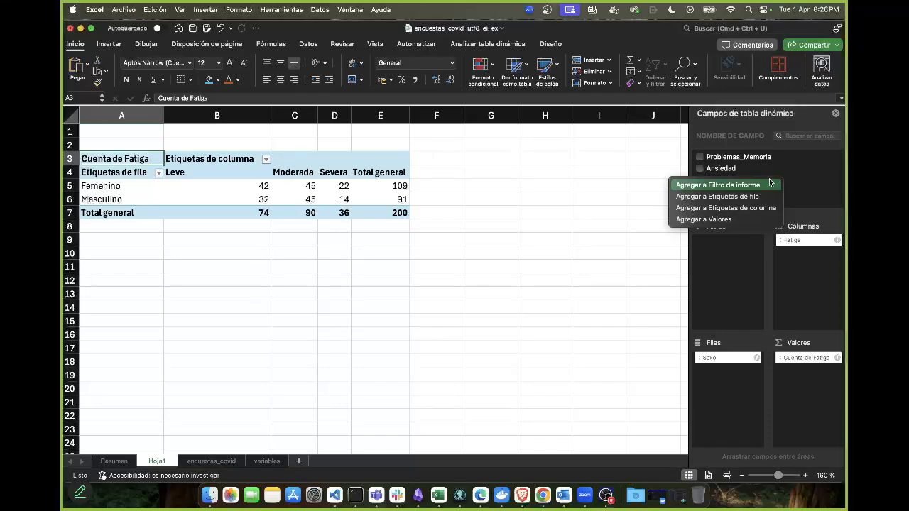
left_click(808, 296)
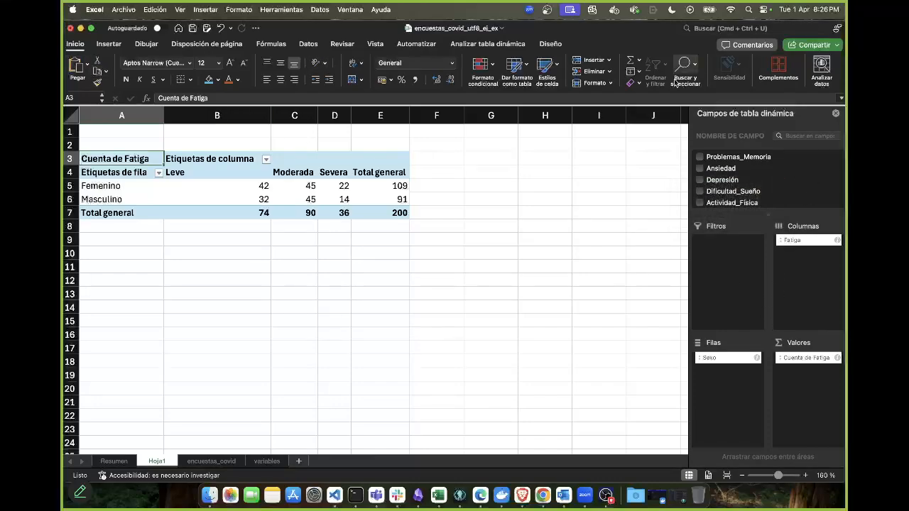
Refresh the pivot table on Hoja1 to load the new Clase_Edad column from its source data
left_click(500, 42)
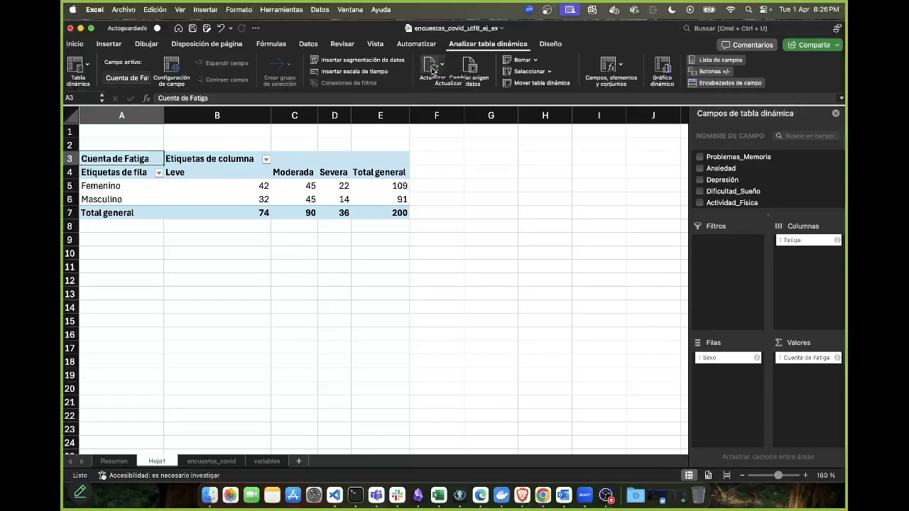
scroll(752, 174, "up", 2)
scroll(752, 174, "up", 6)
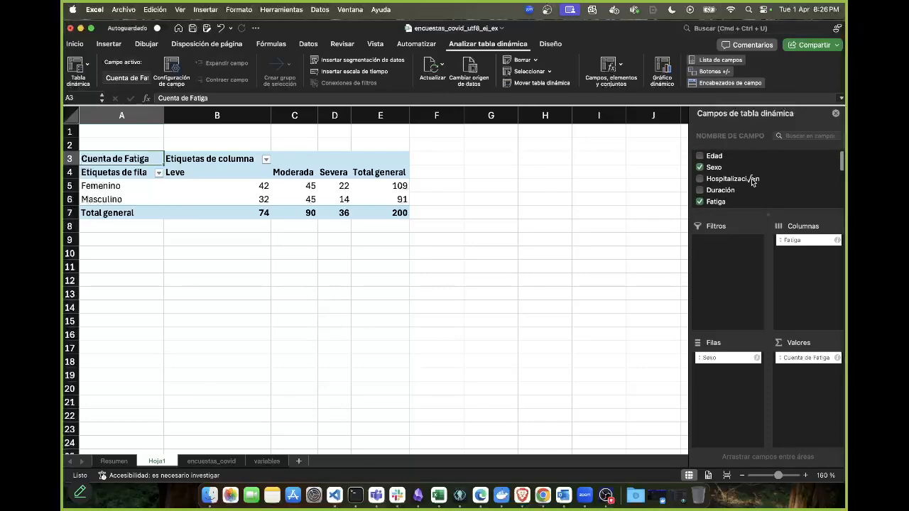
left_click(752, 178)
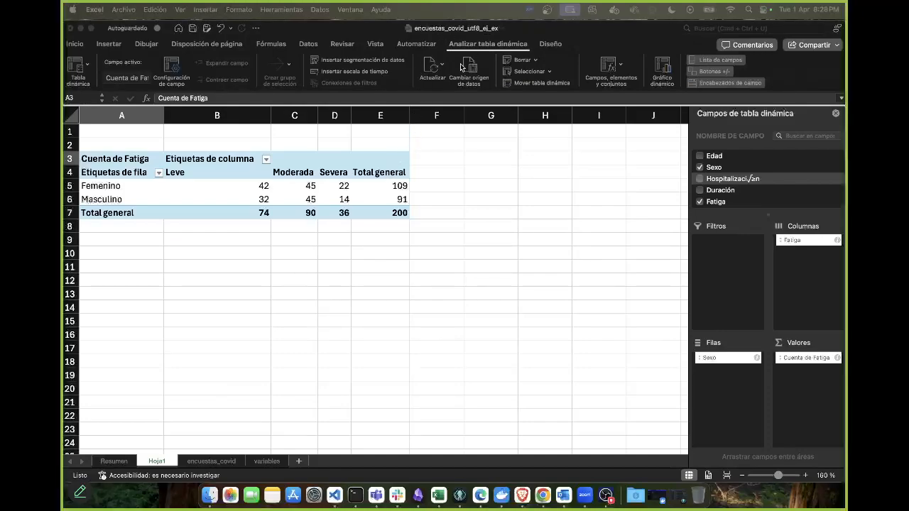
left_click(430, 85)
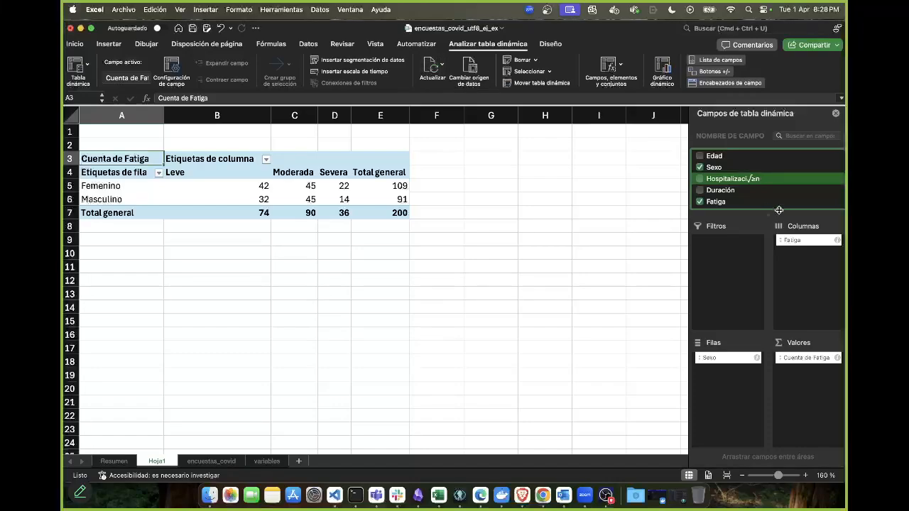
Add the Clase_Edad field to the pivot table's rows, nested below Sexo
scroll(772, 192, "down", 5)
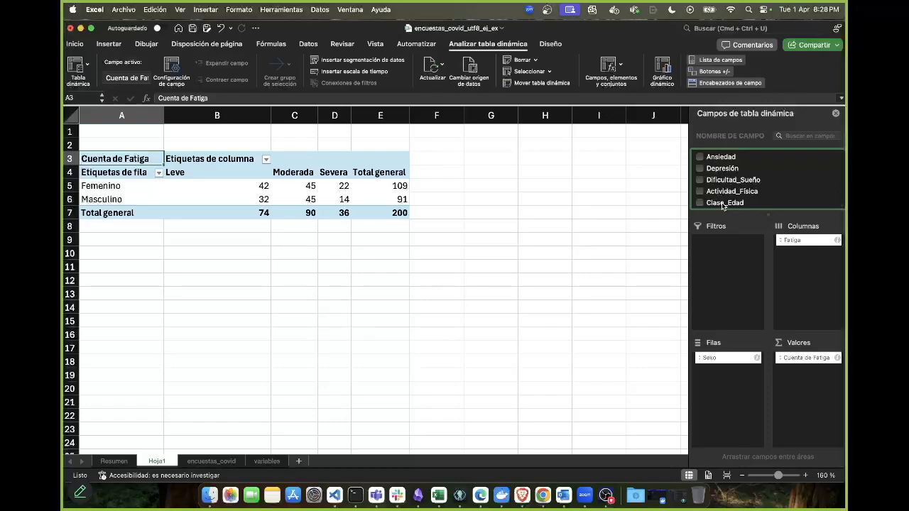
left_click_drag(721, 205, 734, 375)
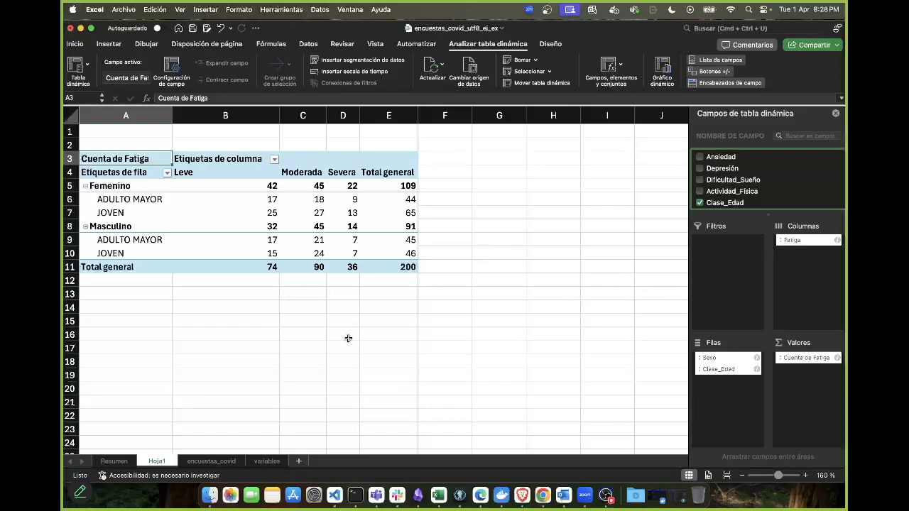
scroll(727, 192, "up", 3)
scroll(728, 192, "up", 4)
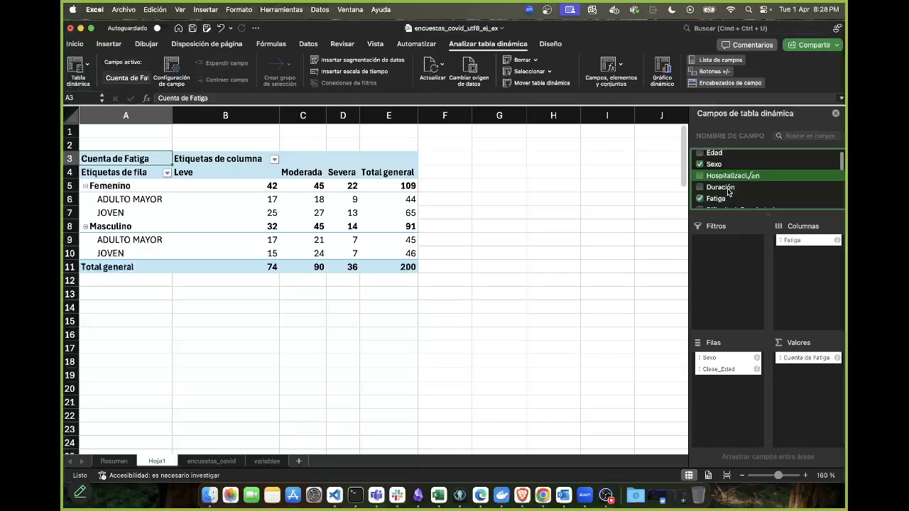
scroll(728, 192, "down", 7)
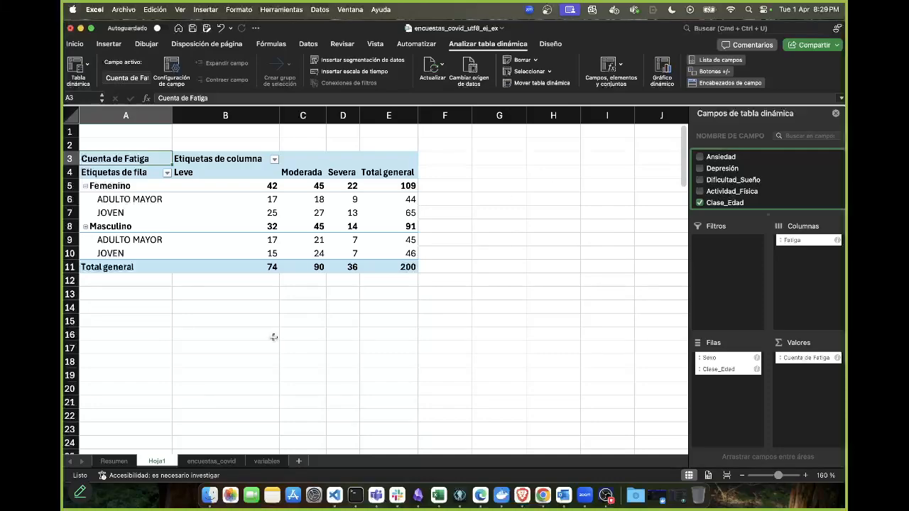
Show the Clase_Edad formula of cell O2 on the encuestas_covid sheet in a taller formula bar, with the sheet zoomed to 110%
left_click(216, 463)
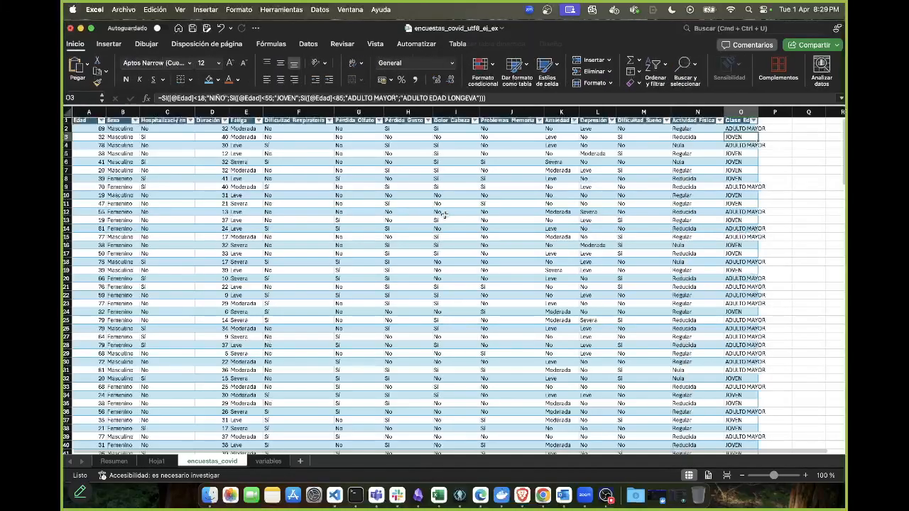
left_click(739, 130)
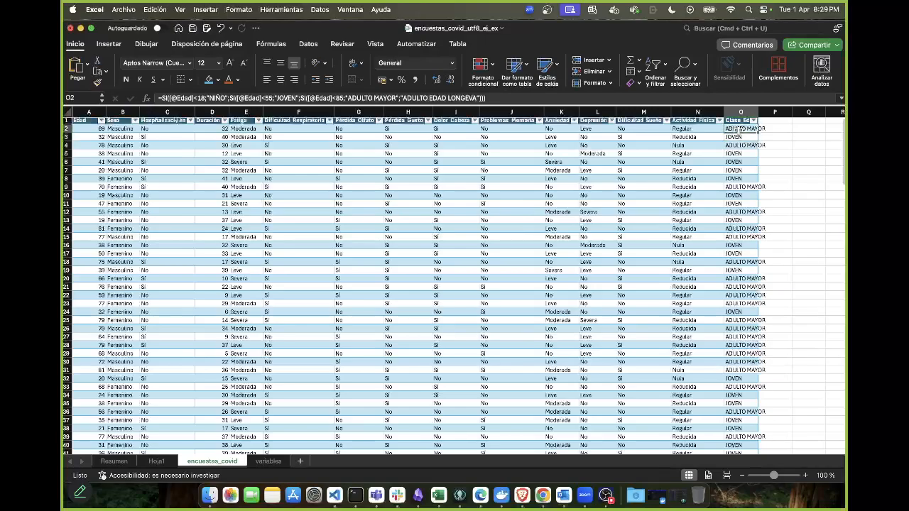
left_click_drag(557, 106, 560, 188)
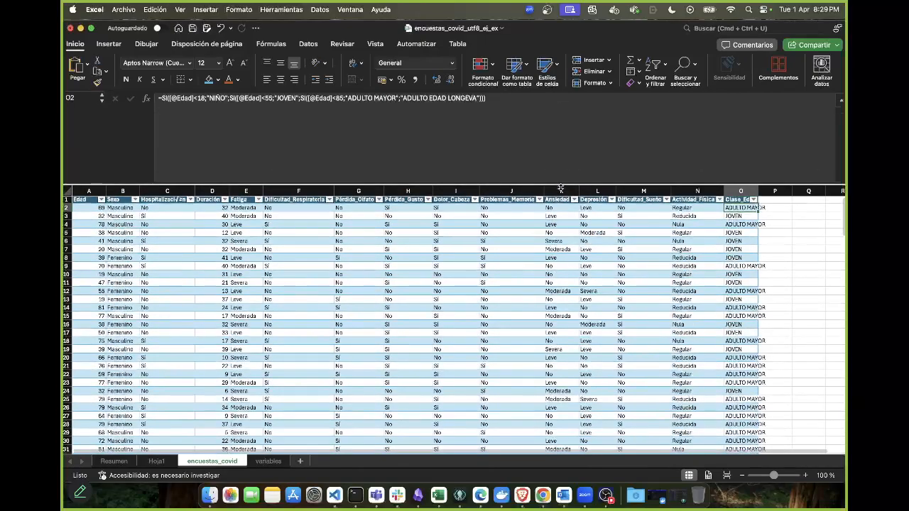
left_click(805, 475)
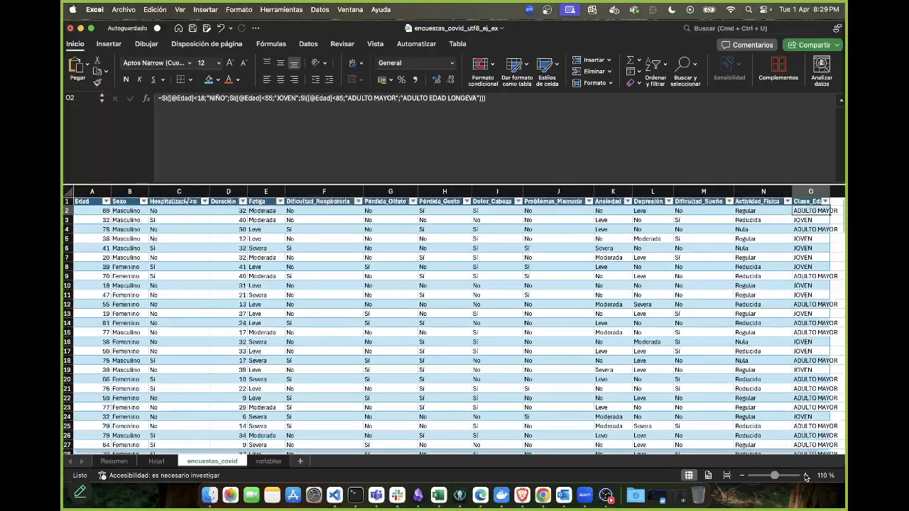
left_click(493, 161)
key("super+equal")
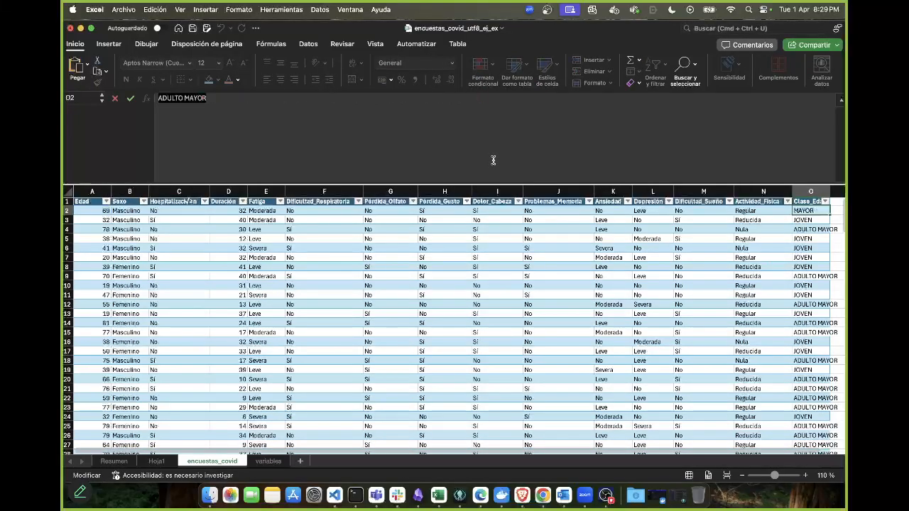
key("Escape")
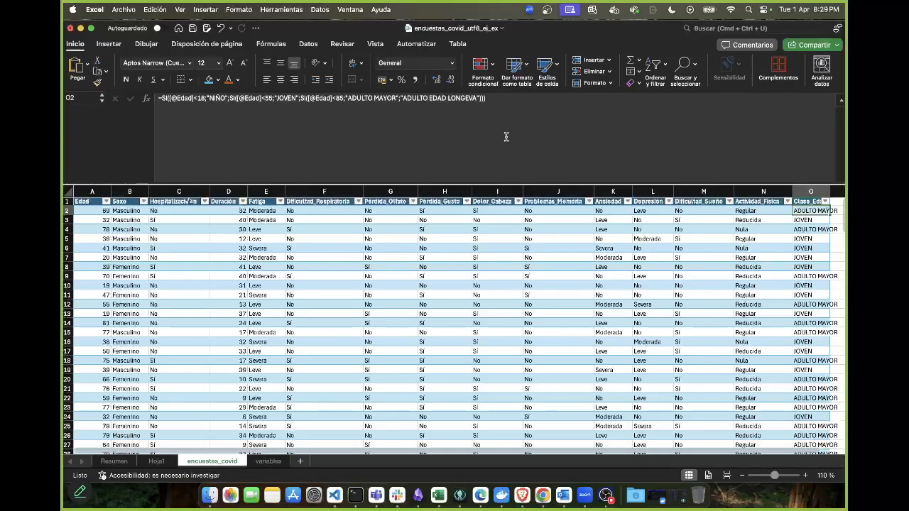
Copy the nested SI formula from O2, send it to Everyone in the Zoom meeting chat, and move the chat window off the worksheet
left_click(503, 100)
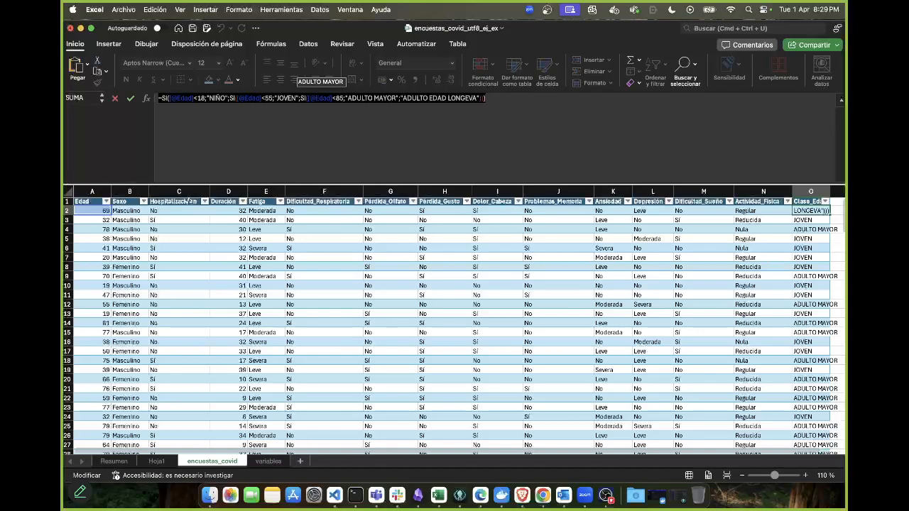
key("super+shift+h")
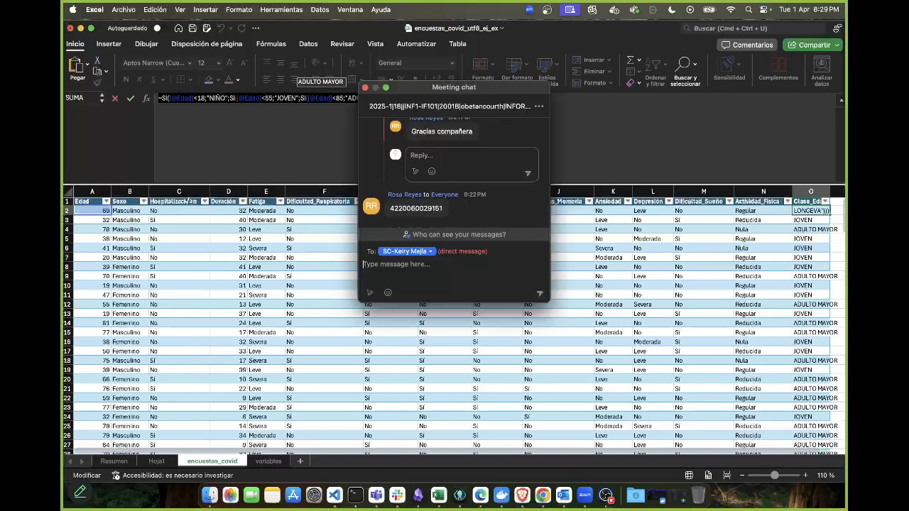
left_click(428, 251)
left_click(426, 280)
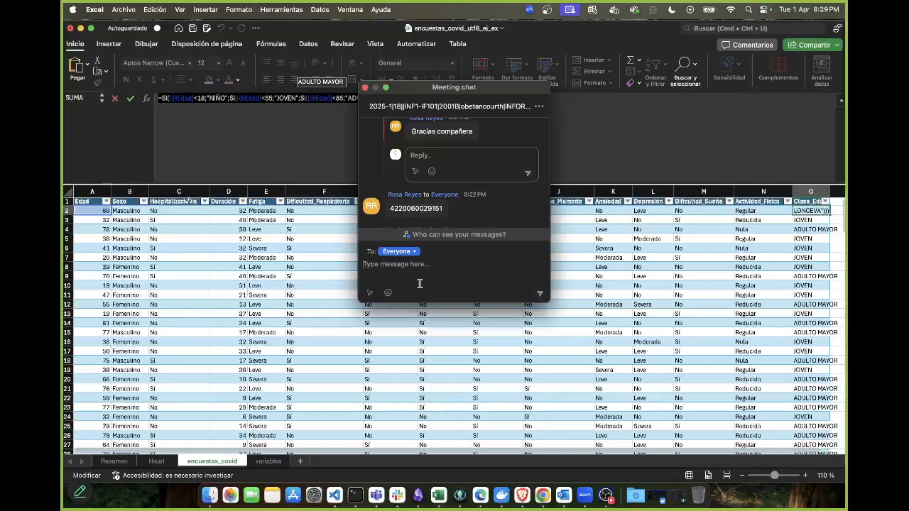
type("=SI([@Edad]<18;\"NIÑO\";SI([@Edad]<55;\"JOVEN\";SI([@Edad]<85;\"ADULTO MAYOR\";\"ADULTO EDAD LONGEVA\")))")
key("Return")
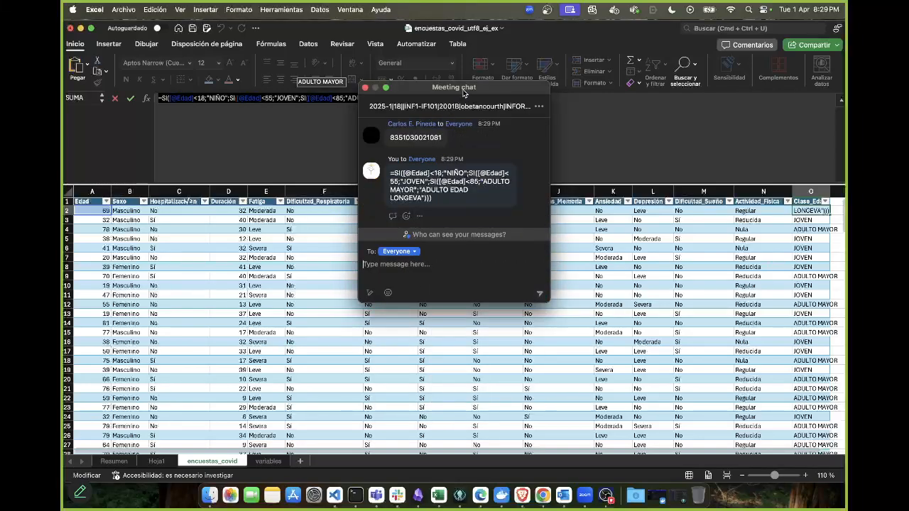
left_click_drag(462, 93, 844, 128)
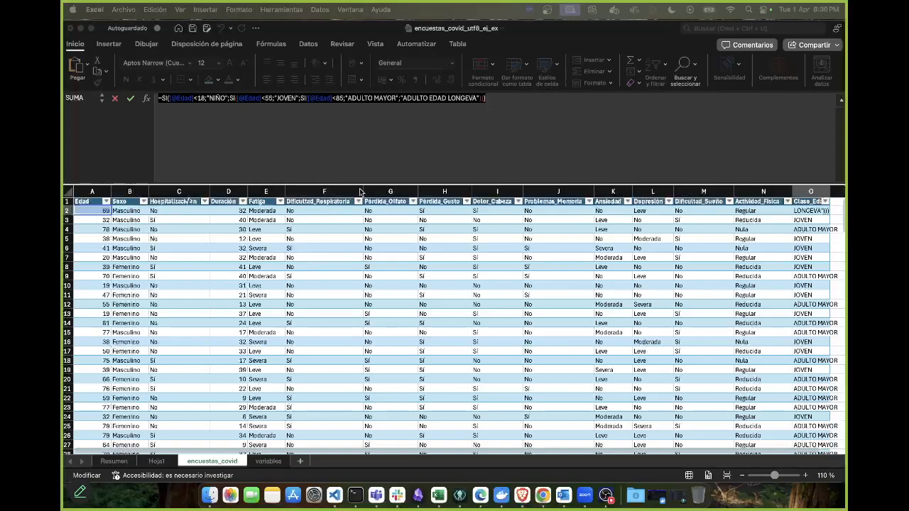
Reduce the height of the formula bar so more rows of the survey table fit on the sheet
left_click(382, 186)
left_click_drag(382, 187, 391, 122)
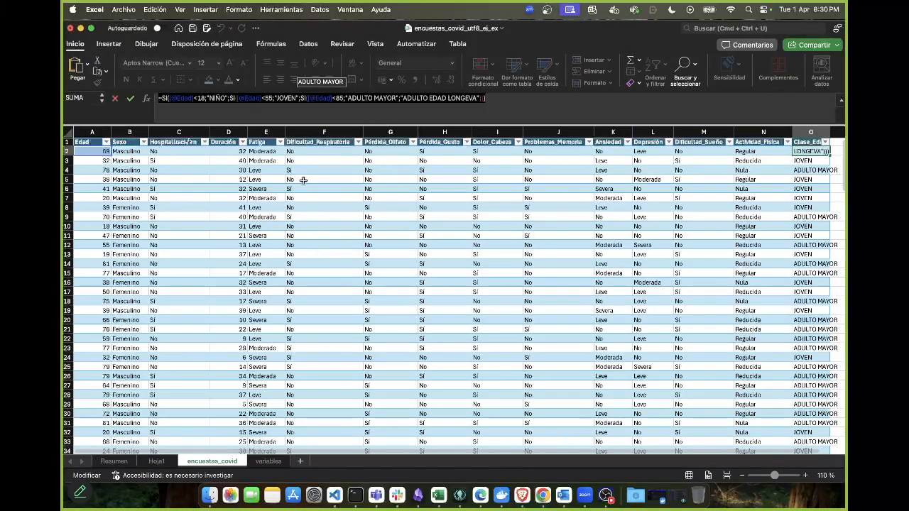
scroll(344, 245, "right", 1)
scroll(341, 247, "left", 1)
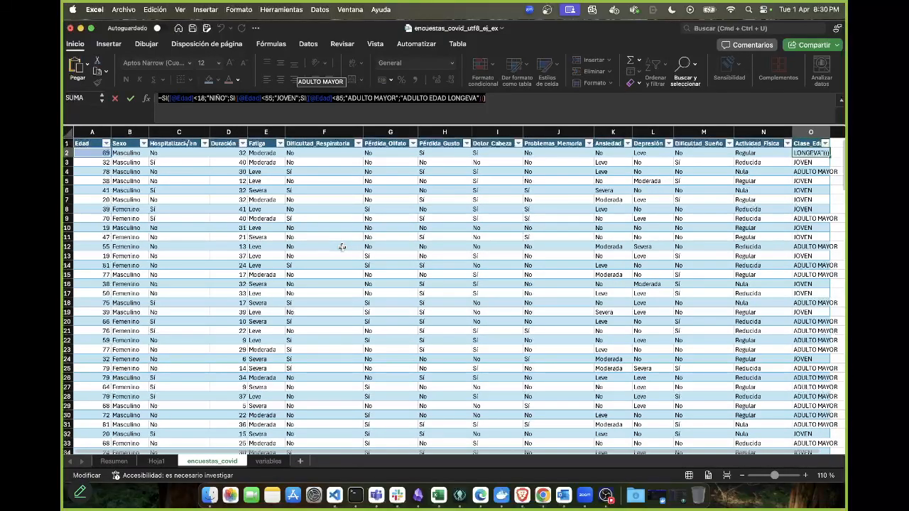
scroll(342, 247, "right", 1)
scroll(342, 247, "left", 1)
key("ctrl+Up")
key("ctrl+Up")
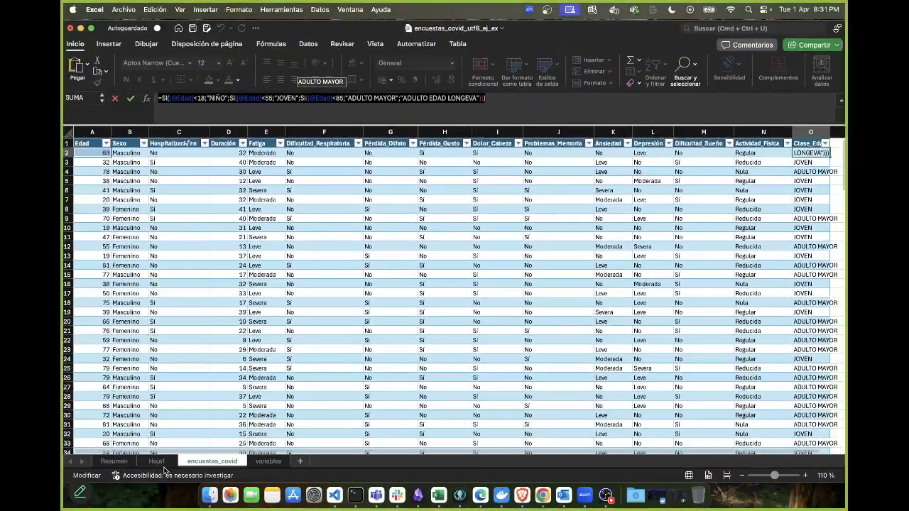
left_click(157, 461)
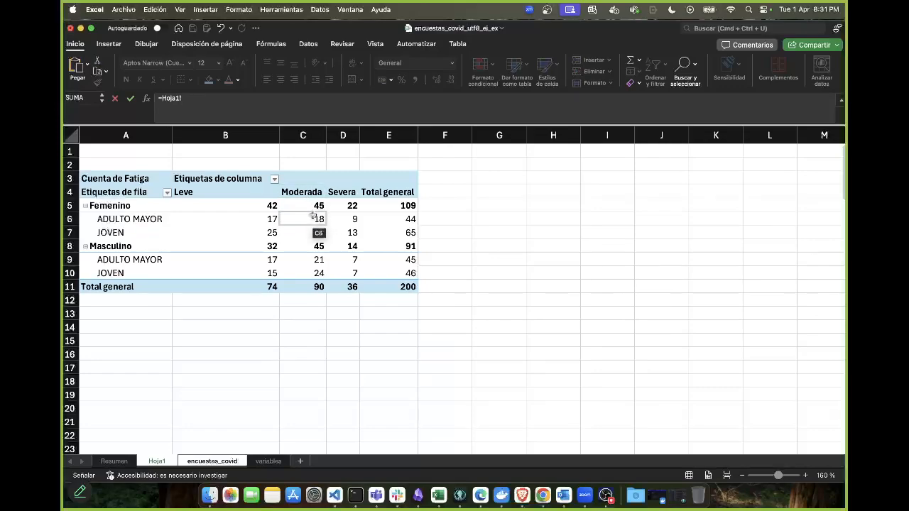
left_click(103, 217)
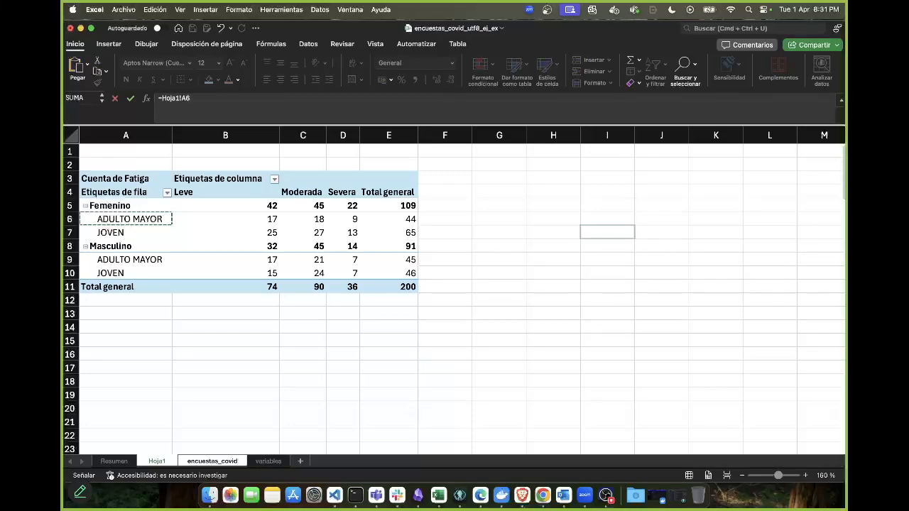
left_click(107, 180)
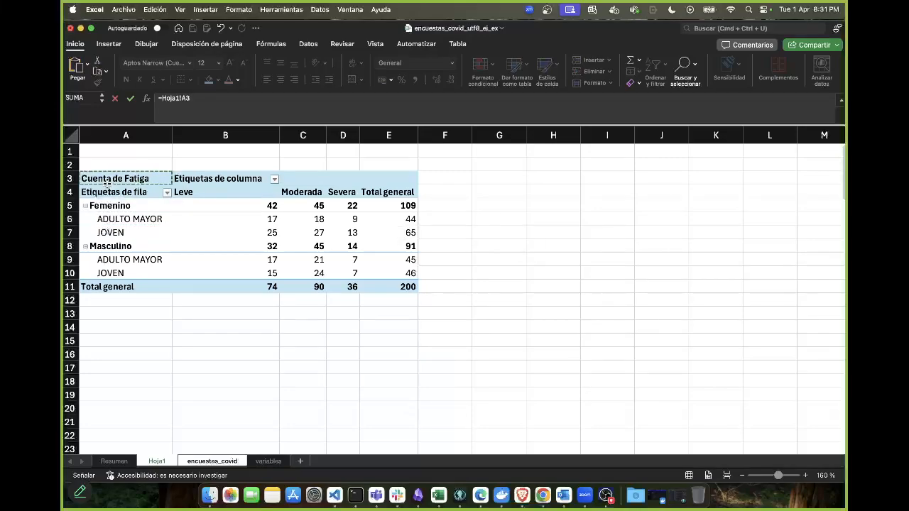
left_click(461, 48)
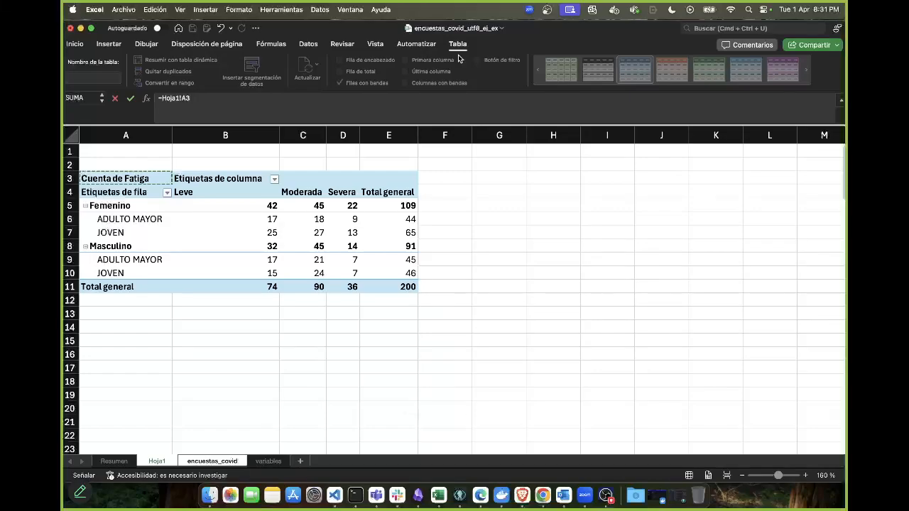
key("Escape")
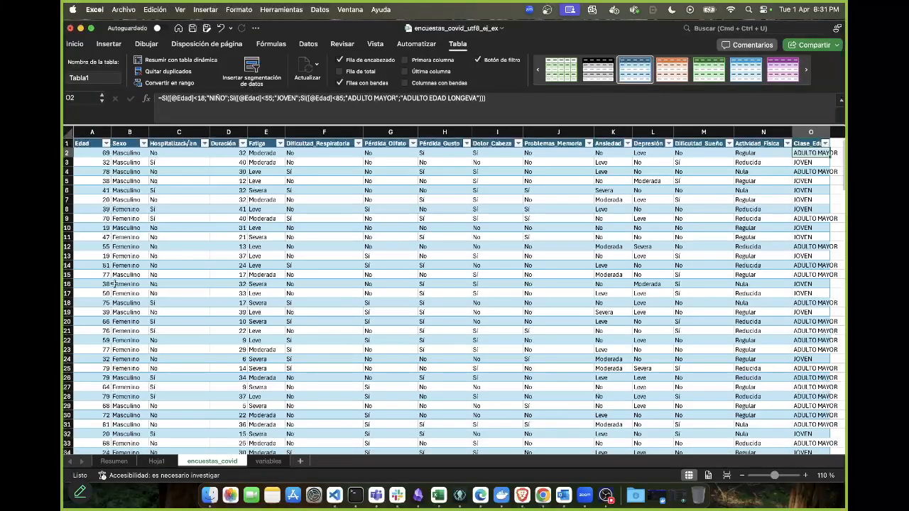
Add the Actividad_Física field to the rows of the pivot table on Hoja1, nested below Clase_Edad
left_click(154, 462)
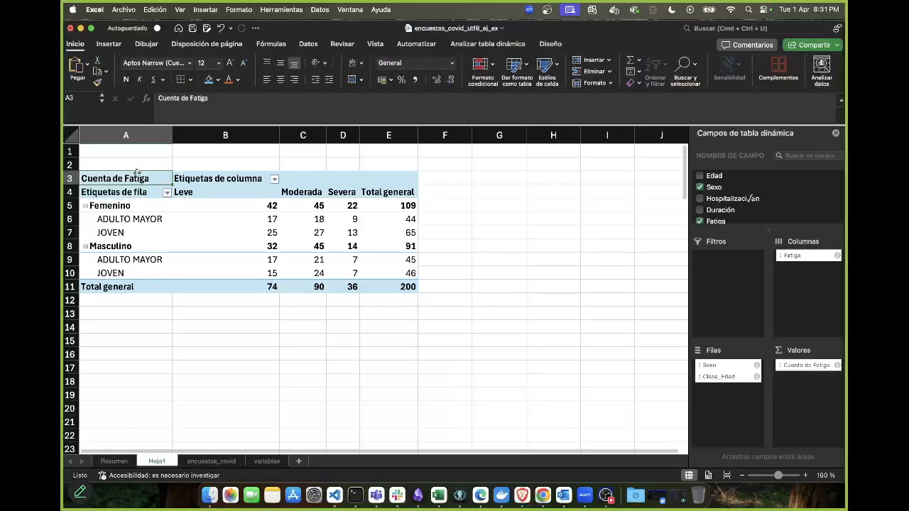
scroll(750, 190, "down", 4)
scroll(749, 191, "down", 4)
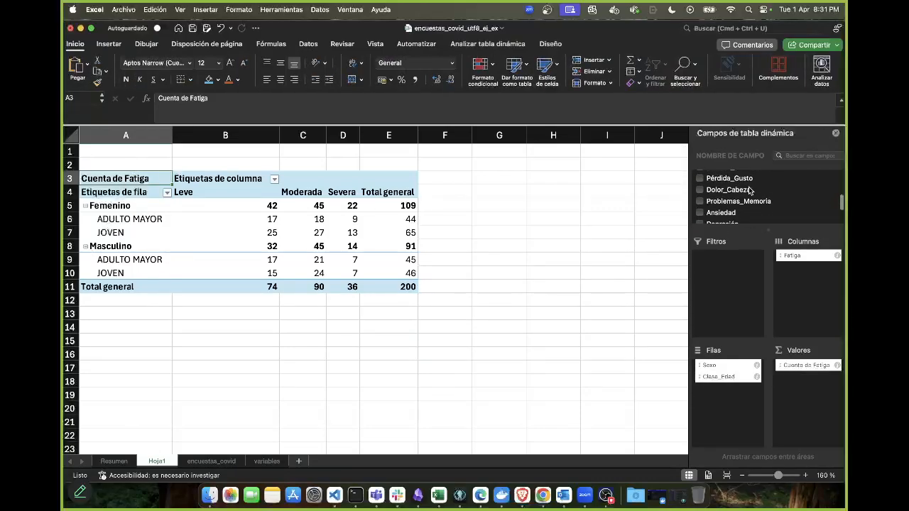
scroll(750, 190, "down", 3)
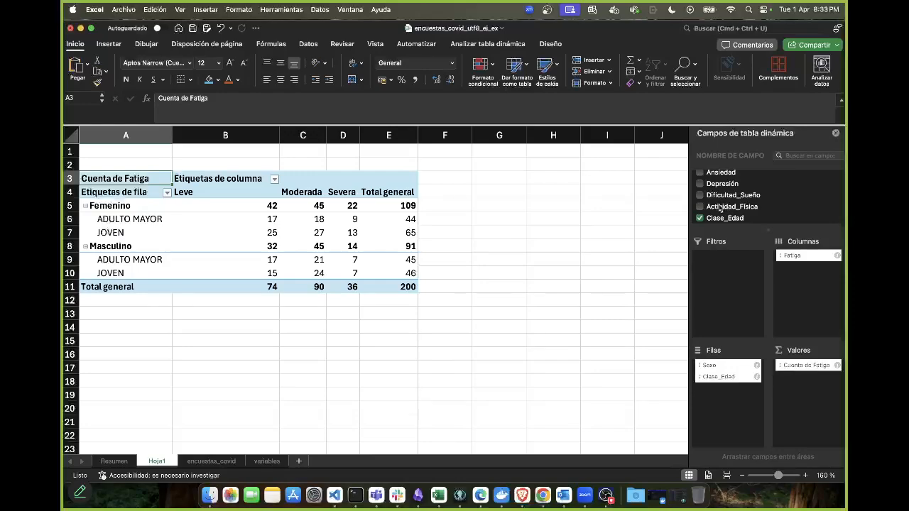
left_click_drag(722, 211, 731, 392)
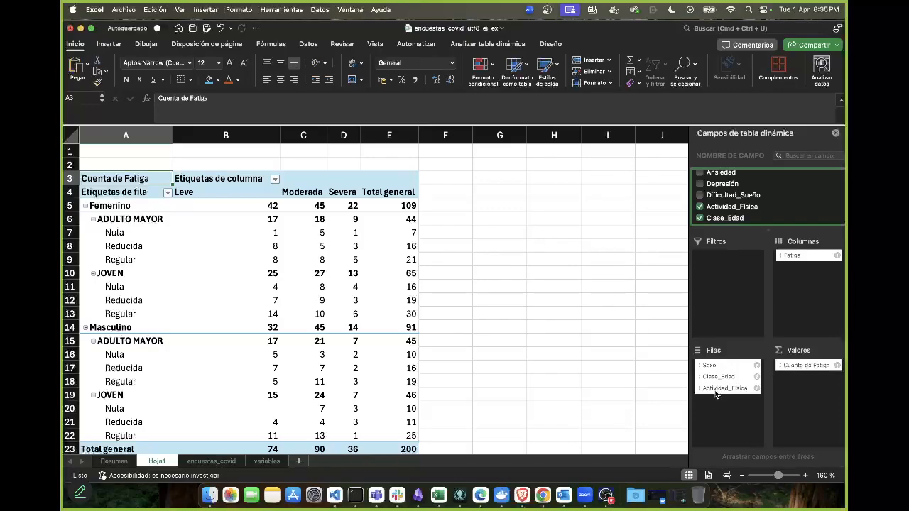
Move Actividad_Física to the pivot table's columns below Fatiga and examine the counts across the Leve, Moderada and Severa groups
left_click_drag(716, 392, 814, 276)
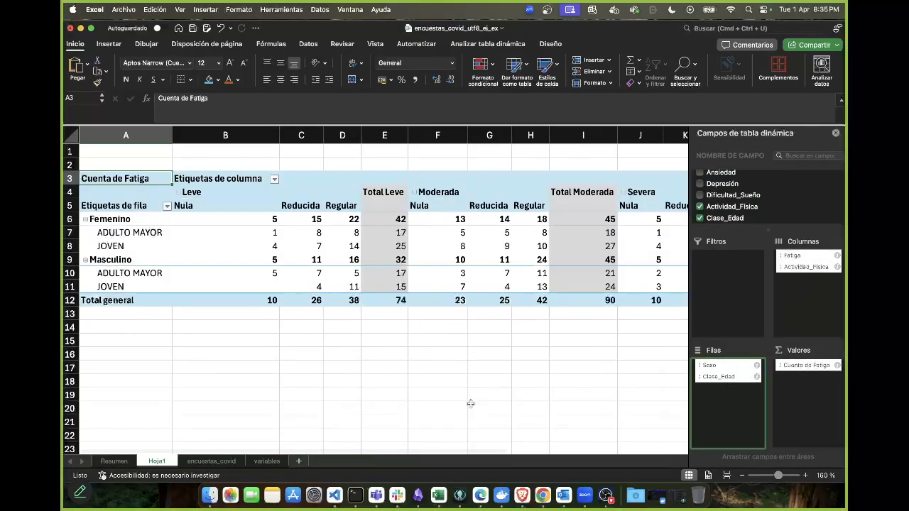
scroll(416, 390, "right", 10)
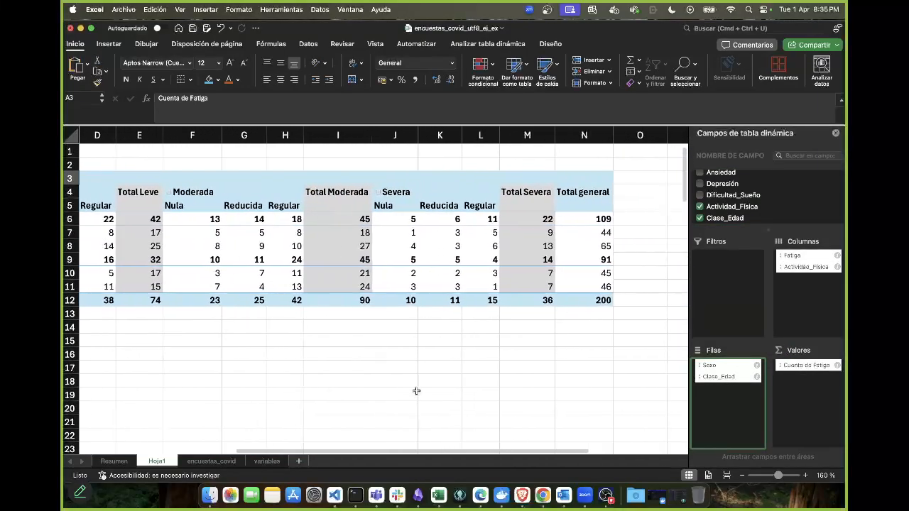
scroll(415, 391, "left", 2)
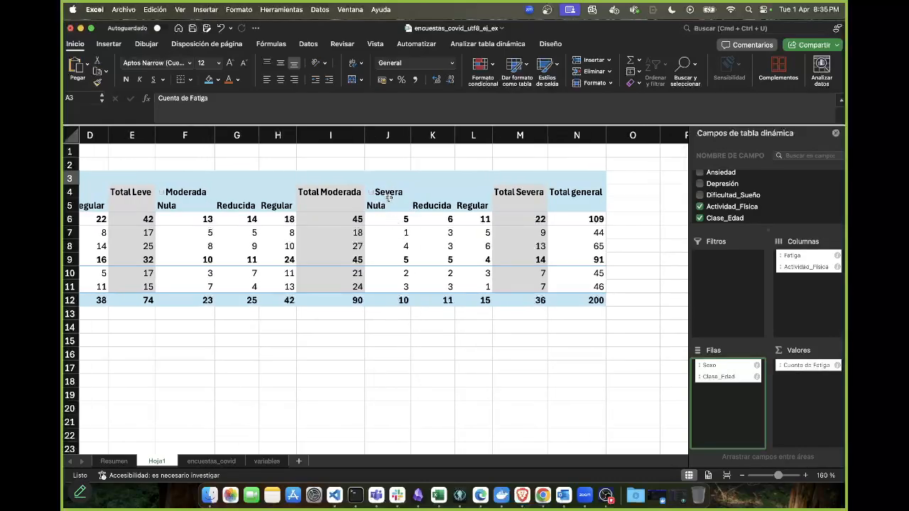
left_click(392, 233)
scroll(394, 233, "left", 6)
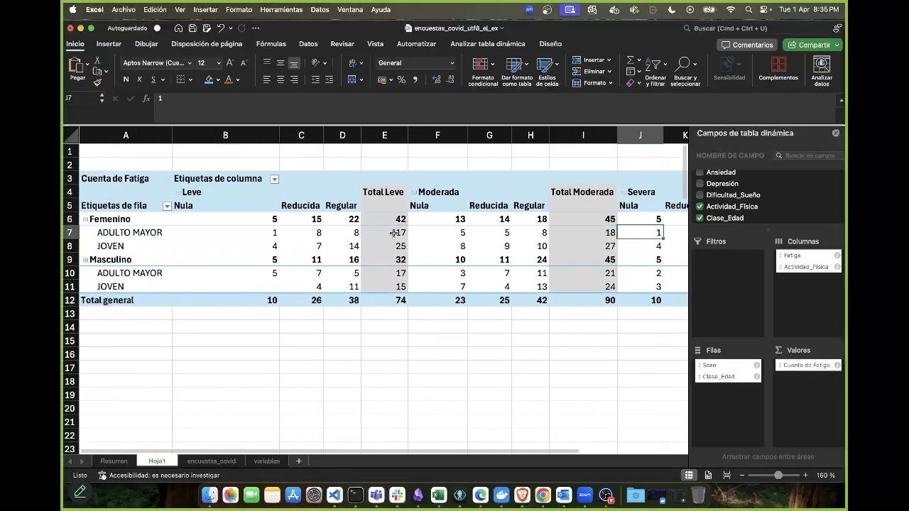
scroll(394, 233, "right", 1)
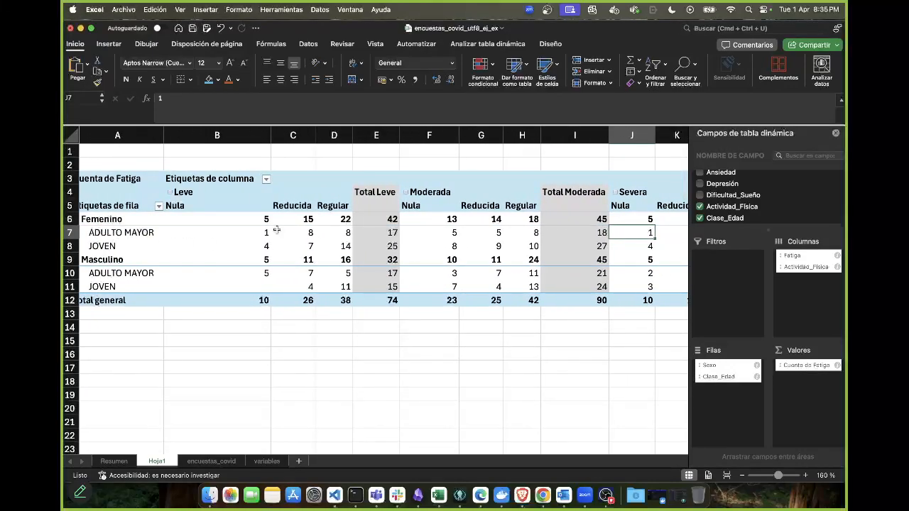
scroll(276, 231, "right", 8)
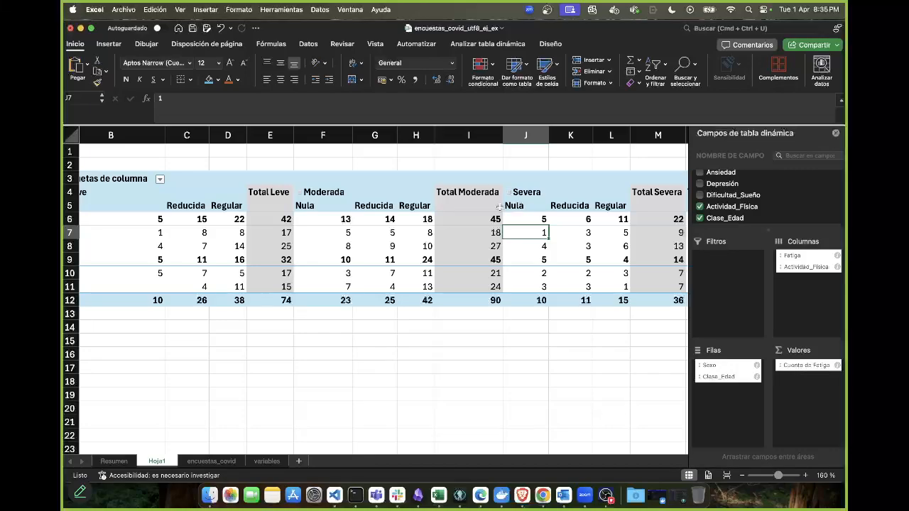
scroll(371, 208, "left", 10)
scroll(180, 237, "right", 2)
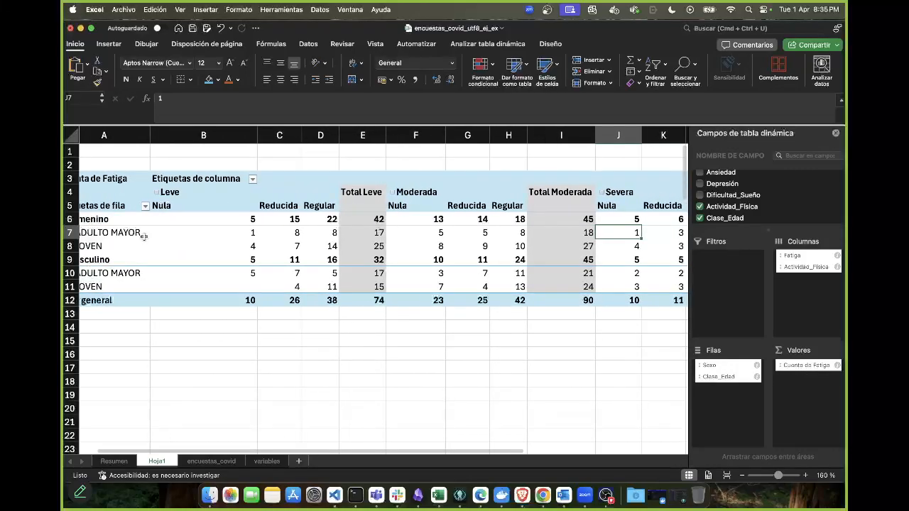
scroll(488, 213, "right", 3)
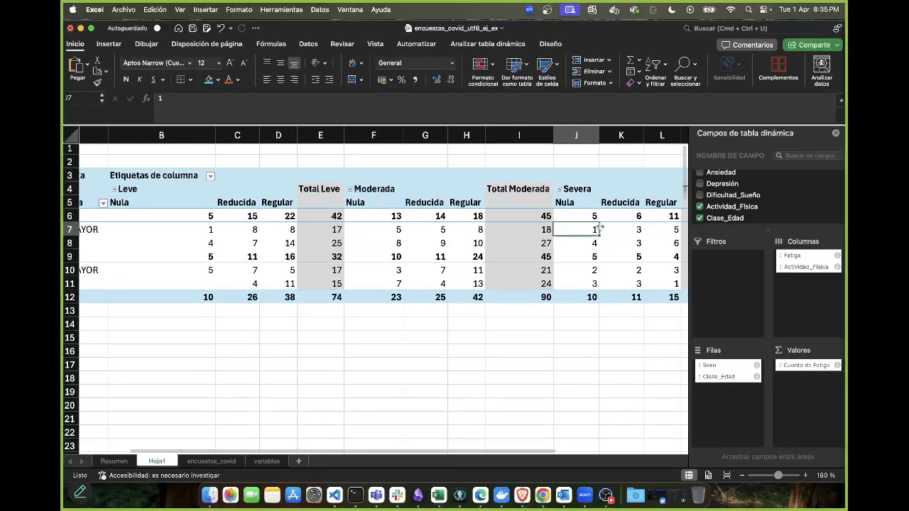
scroll(581, 232, "right", 2)
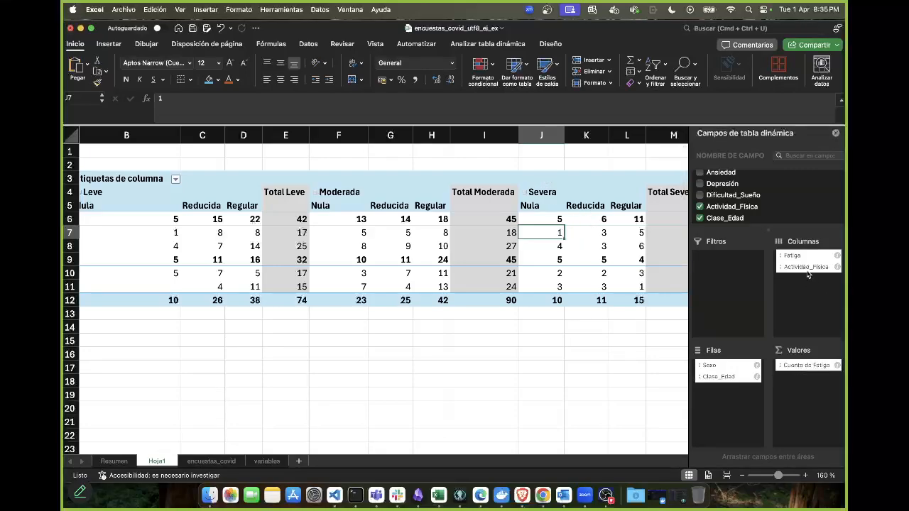
Move the Actividad_Física field to the pivot table's report filters and return to the table's first columns
left_click_drag(805, 272, 722, 260)
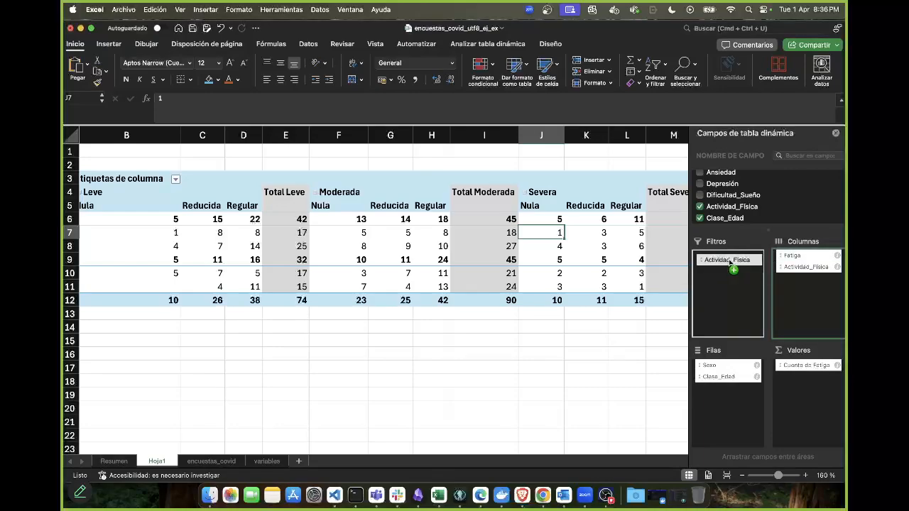
scroll(341, 290, "left", 3)
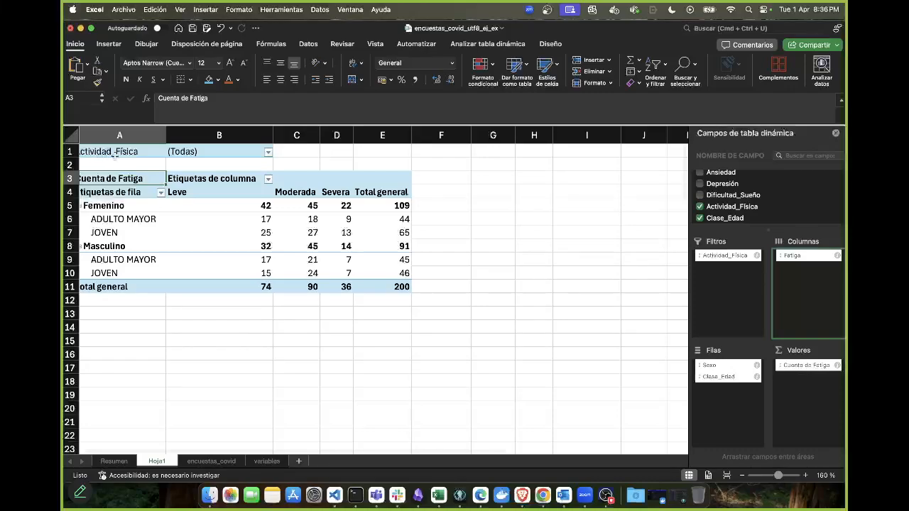
scroll(114, 156, "left", 1)
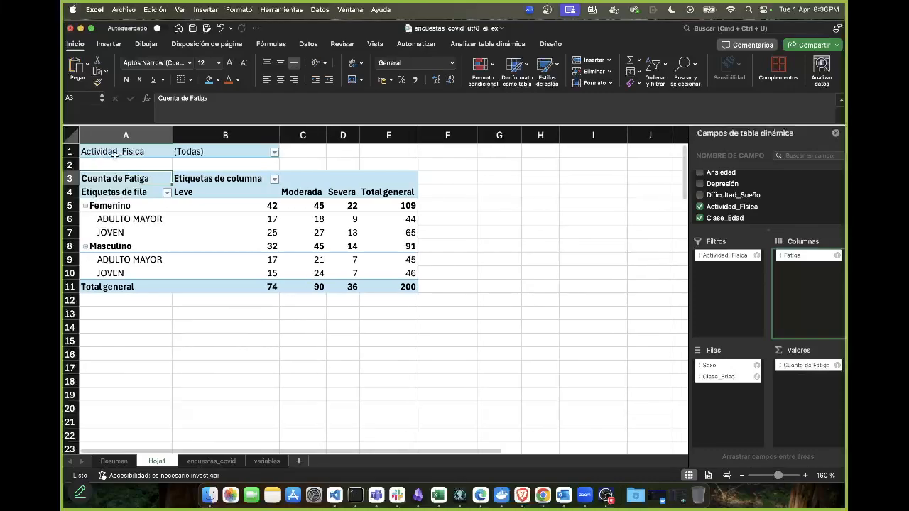
Filter the pivot table's Actividad_Física report filter to show only Nula
left_click(274, 153)
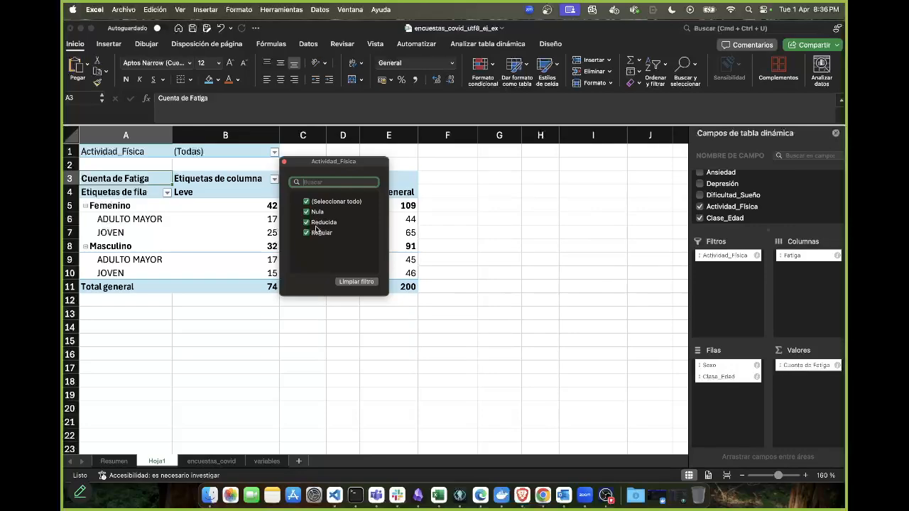
left_click(307, 202)
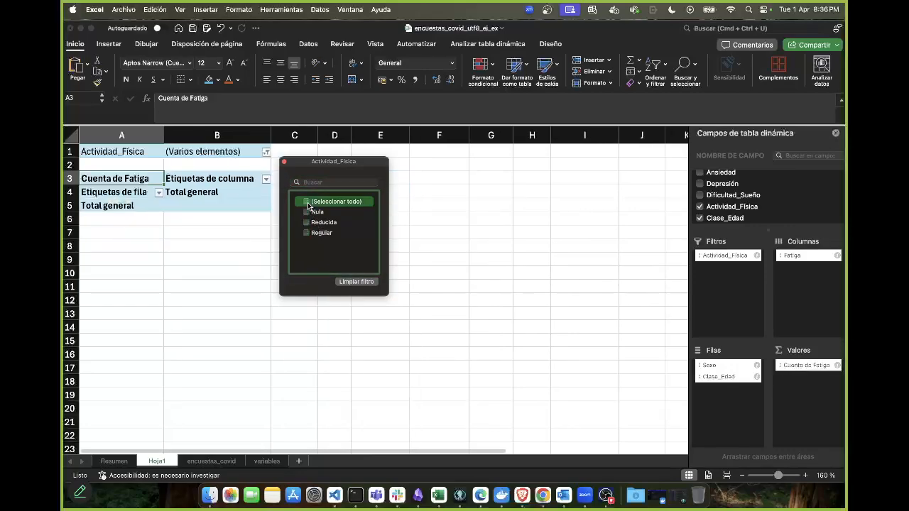
left_click(307, 212)
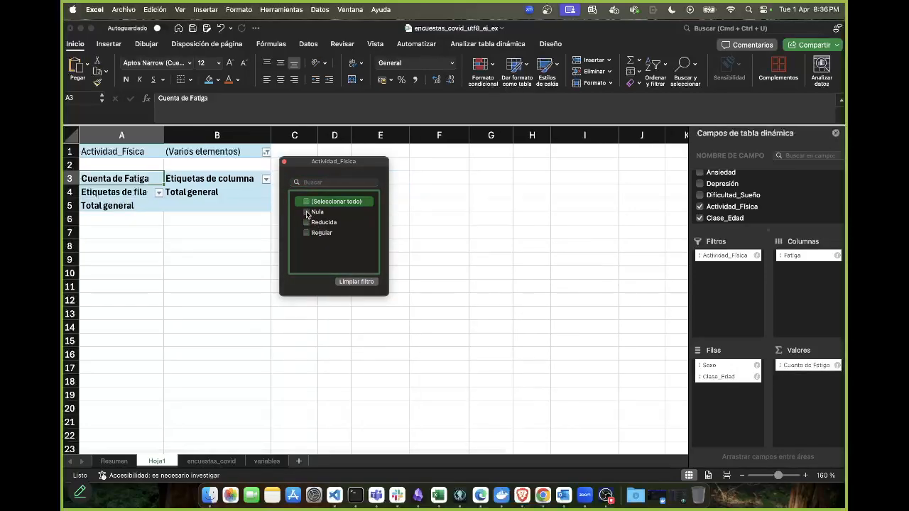
left_click(284, 162)
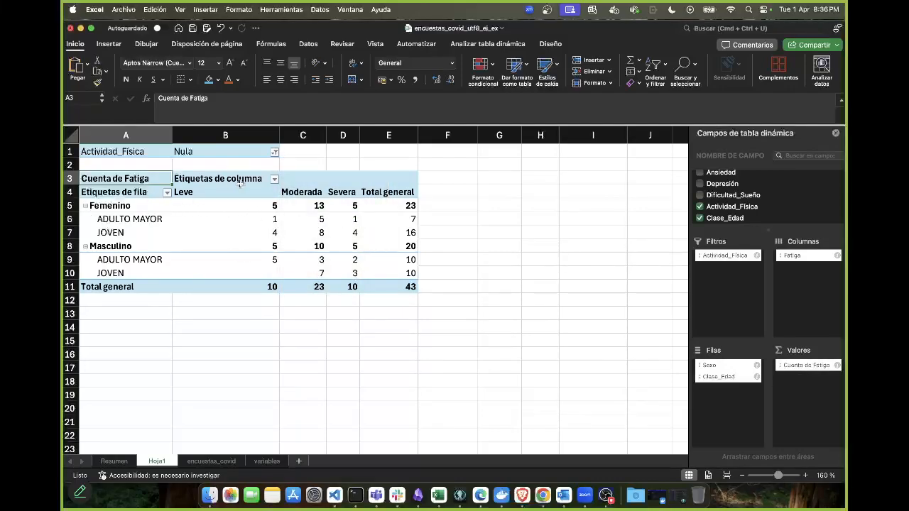
Filter the pivot table's Fatiga columns to Severa only and examine the Femenino ADULTO MAYOR count
left_click(275, 179)
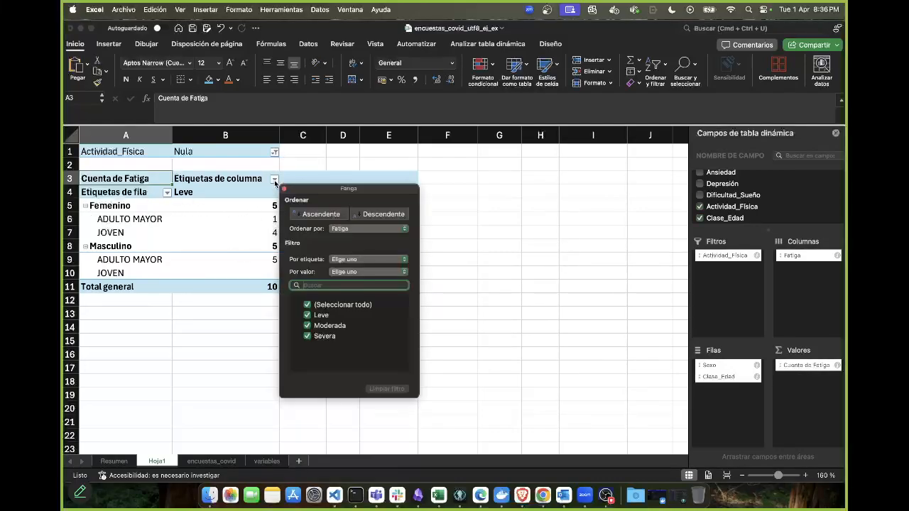
left_click(307, 305)
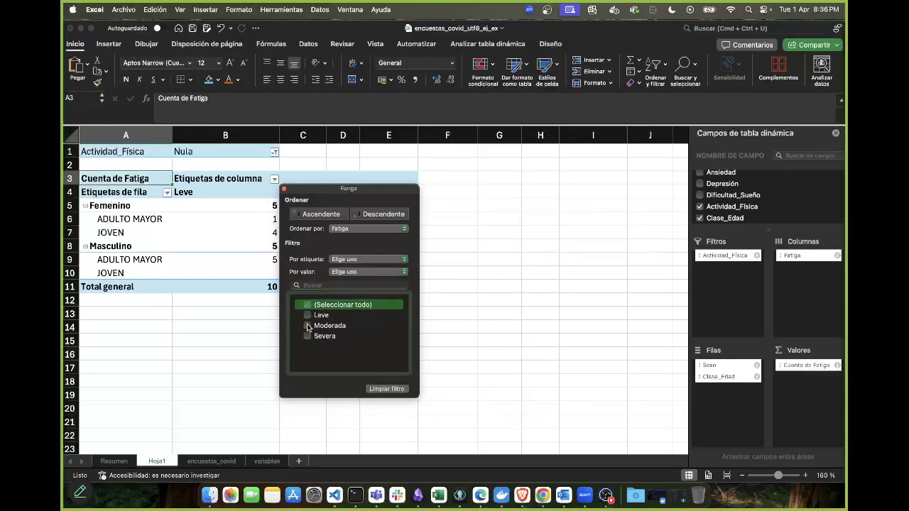
left_click(308, 336)
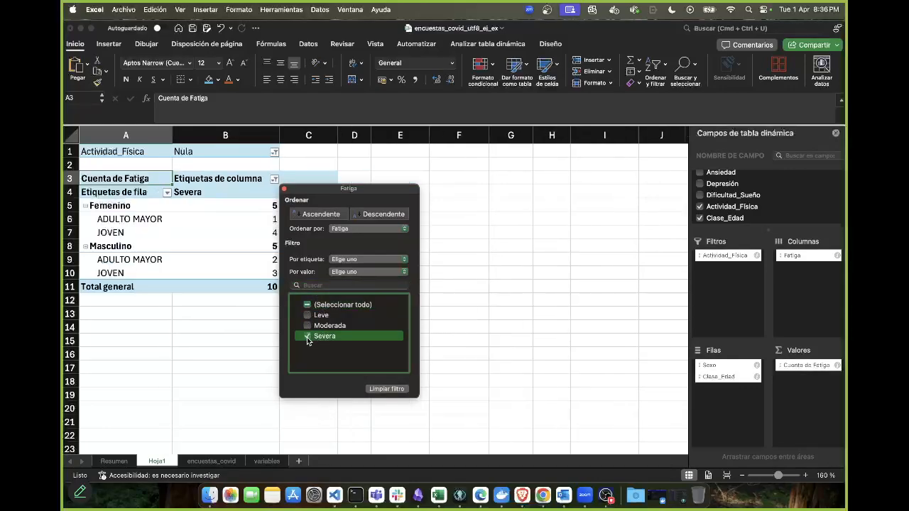
left_click(285, 189)
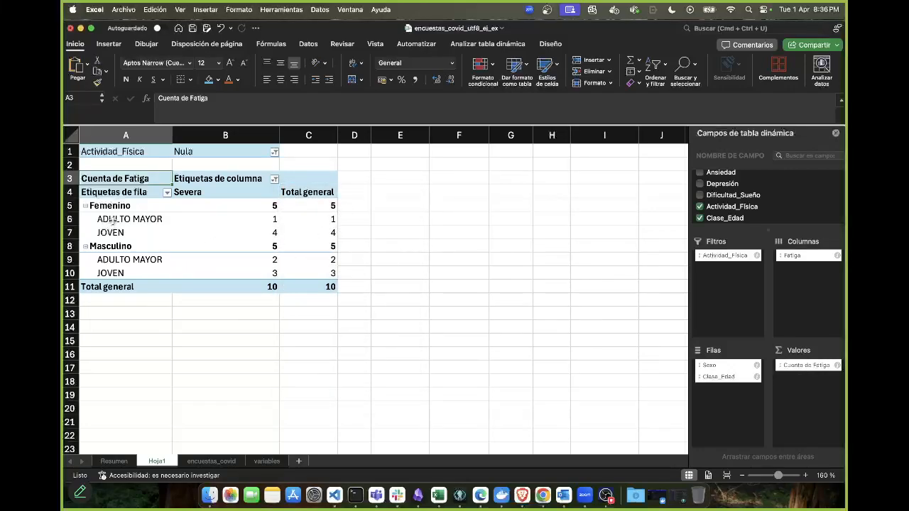
left_click(263, 217)
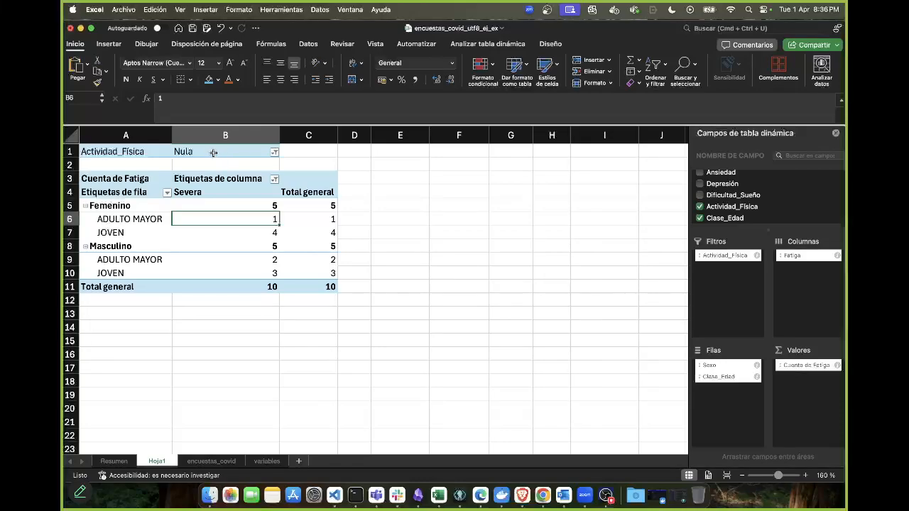
Reset the Actividad_Física filter to all items and clear the Fatiga column filter
left_click(274, 152)
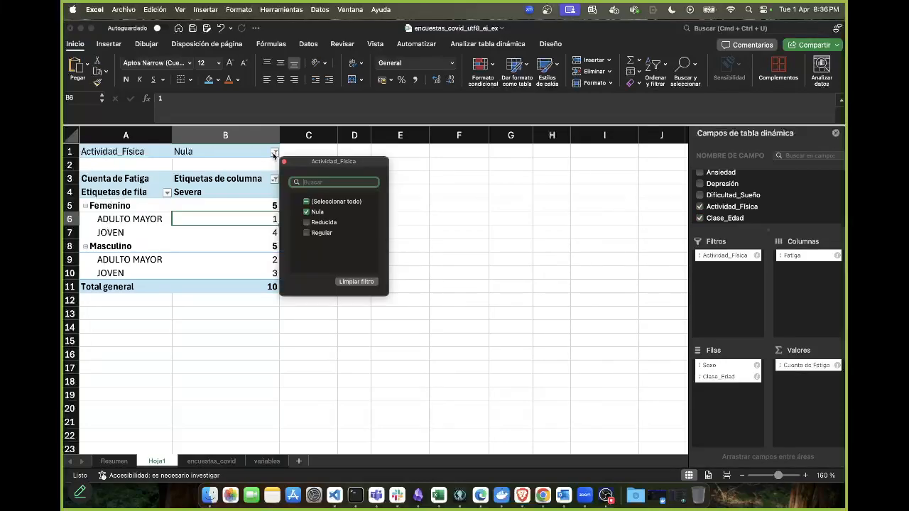
left_click(308, 202)
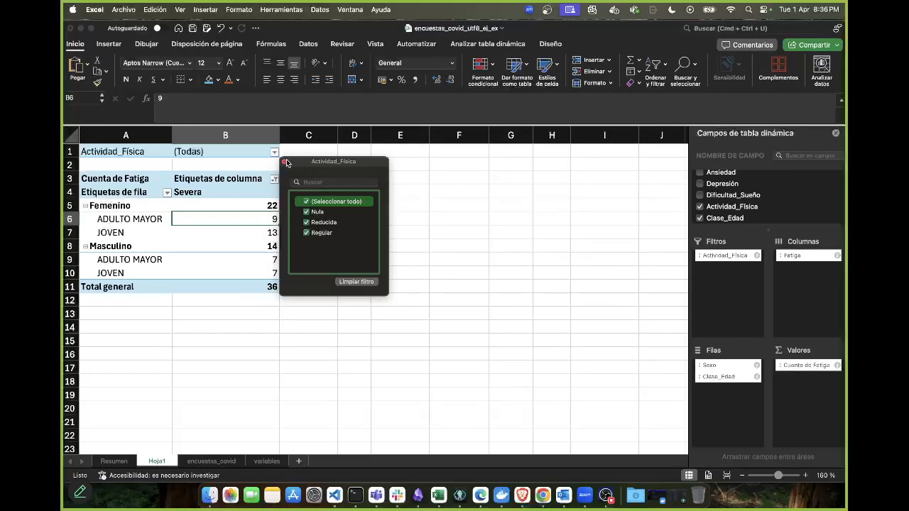
left_click(284, 162)
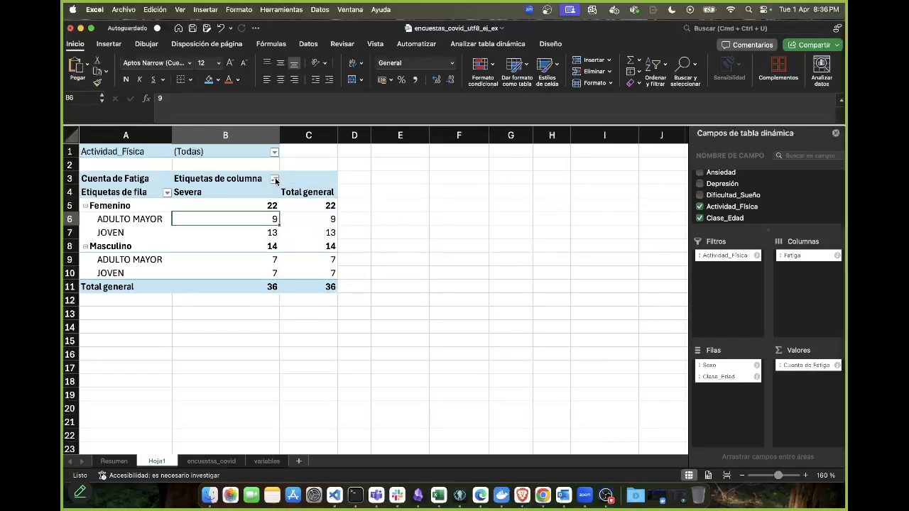
left_click(274, 179)
left_click(387, 386)
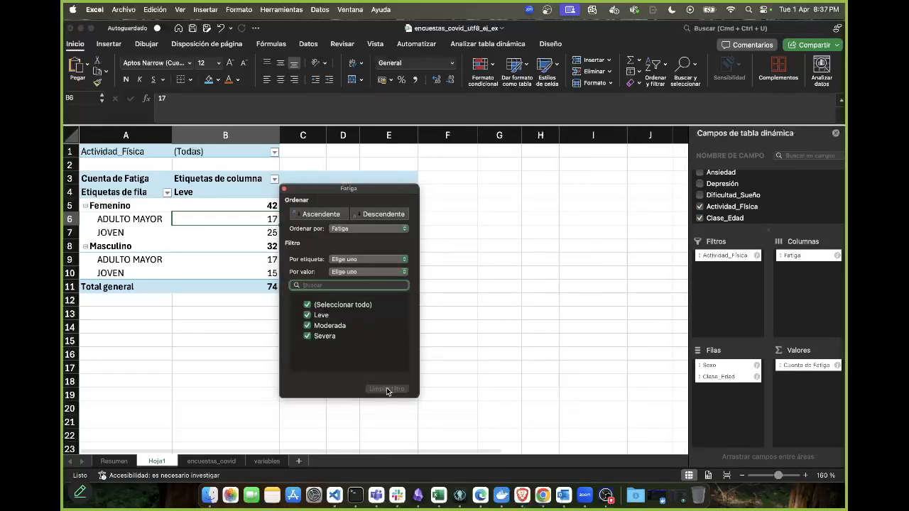
left_click(523, 217)
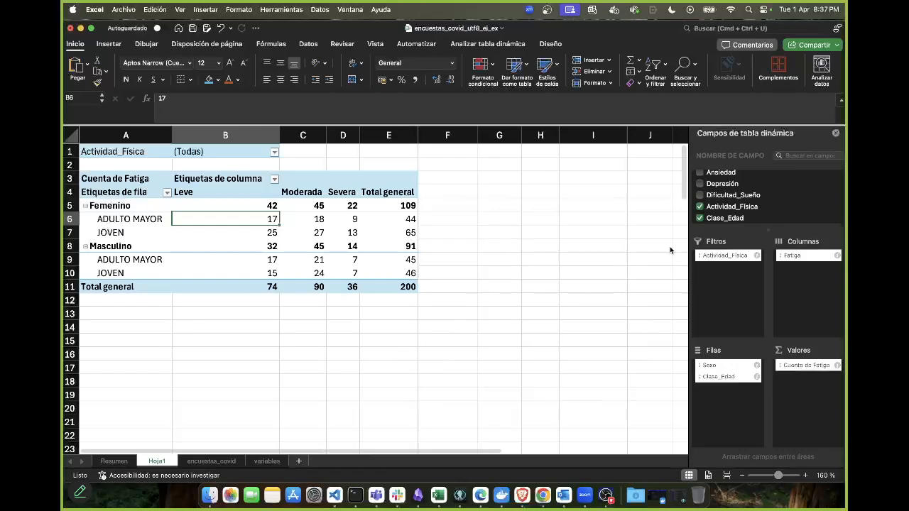
Create a second pivot table on a new worksheet from the full survey table Tabla1 on encuestas_covid
left_click(836, 133)
left_click(211, 461)
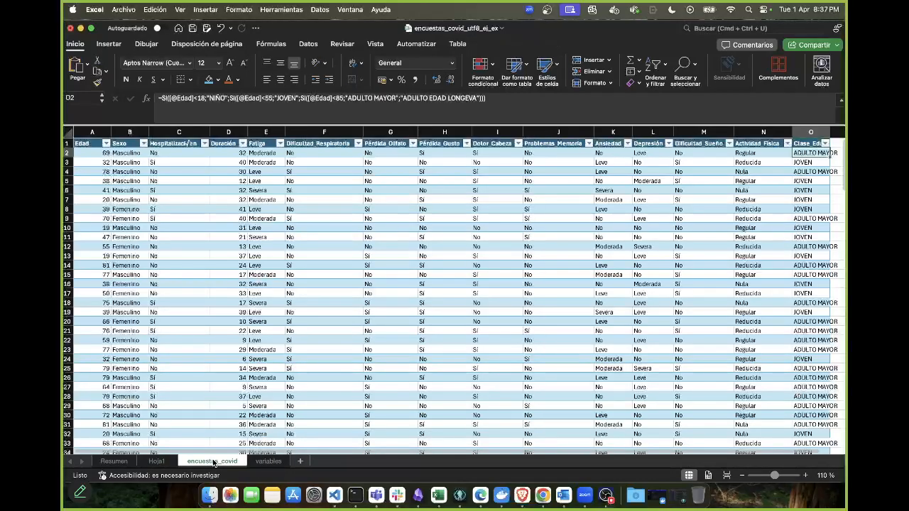
scroll(547, 290, "right", 3)
scroll(548, 291, "left", 3)
scroll(366, 246, "right", 1)
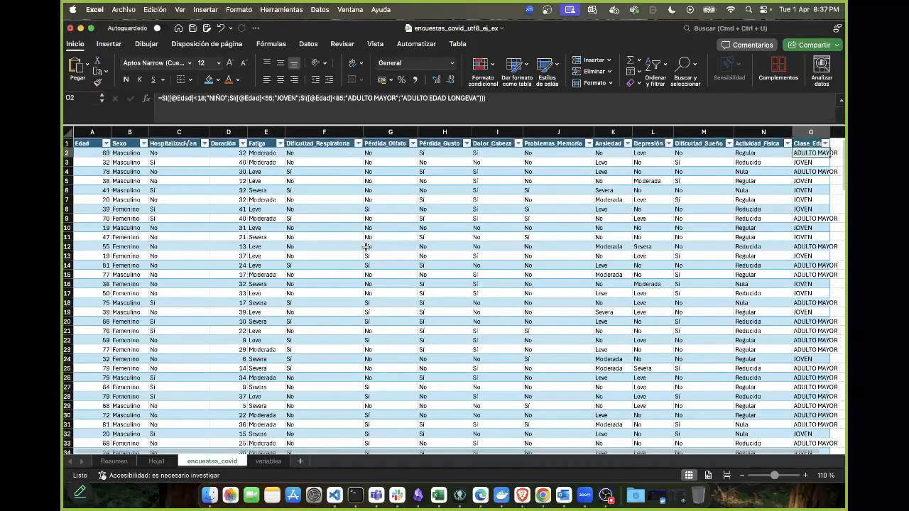
left_click(86, 145)
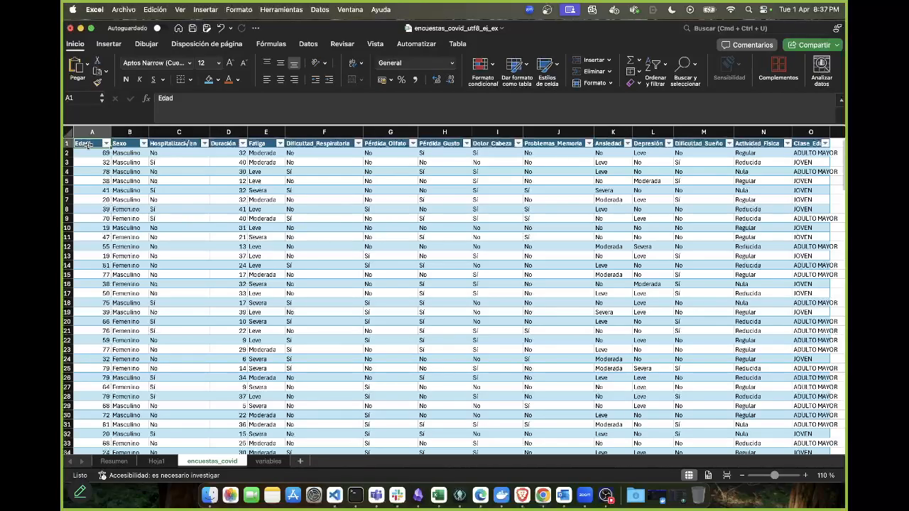
key("ctrl+shift+End")
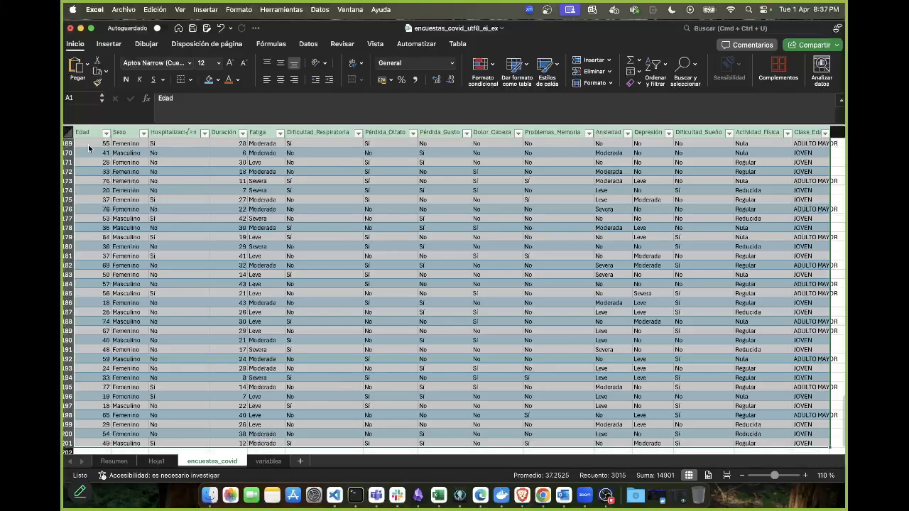
left_click(106, 45)
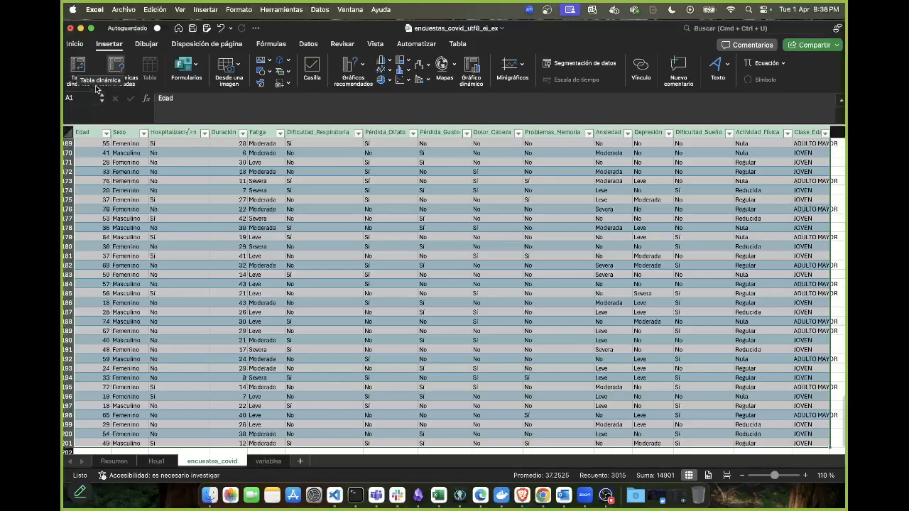
left_click(77, 69)
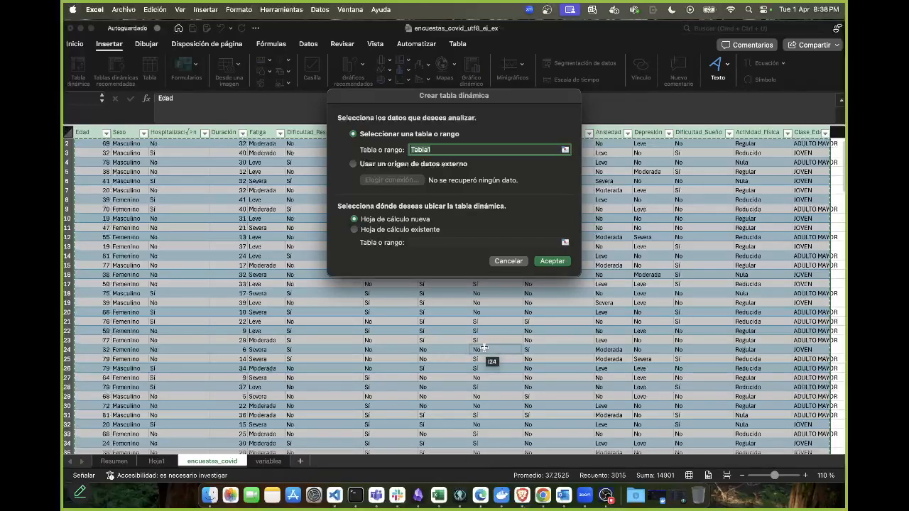
left_click(557, 262)
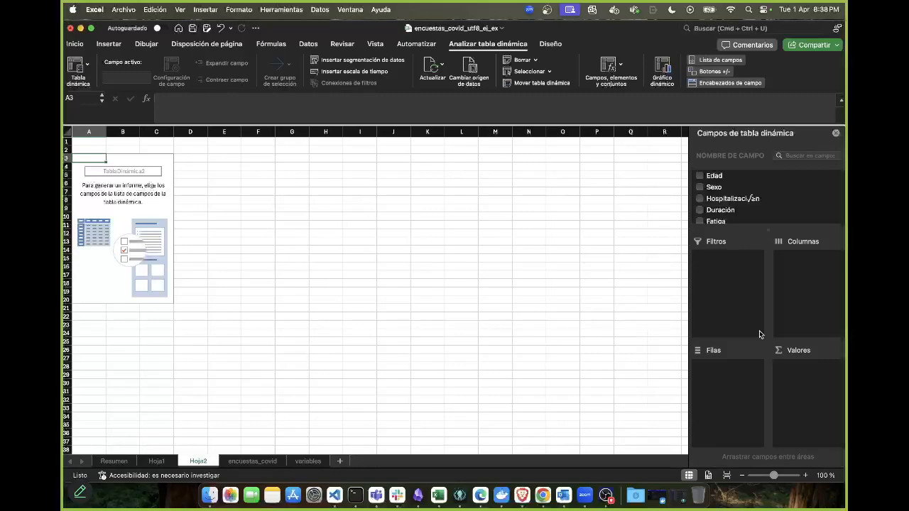
Place Hospitalización in the new pivot table's columns and Duración in its rows, and examine the listed durations
left_click(734, 201)
left_click_drag(722, 201, 817, 266)
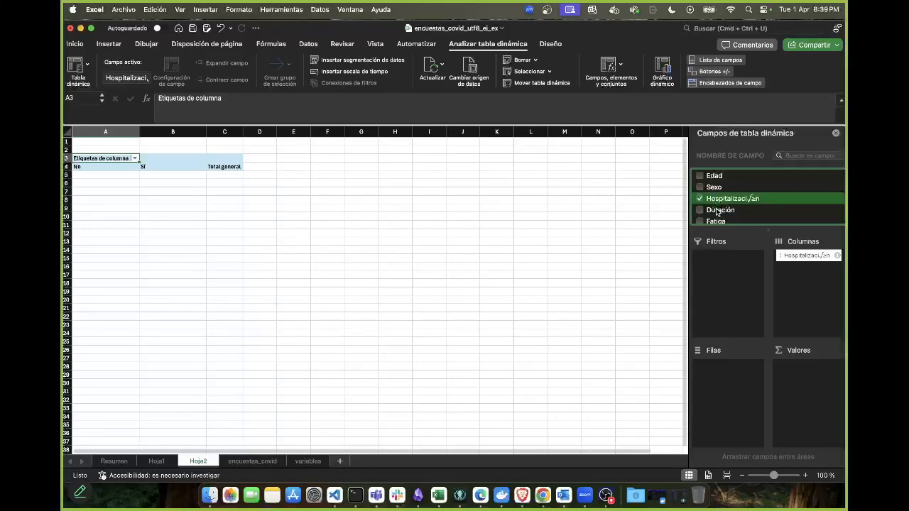
left_click_drag(716, 212, 722, 374)
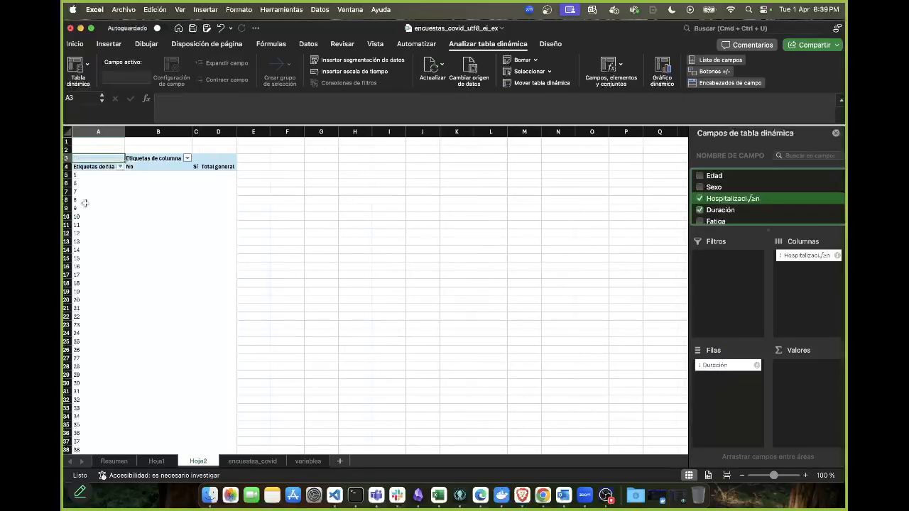
scroll(83, 291, "down", 7)
scroll(84, 290, "up", 7)
scroll(84, 291, "down", 4)
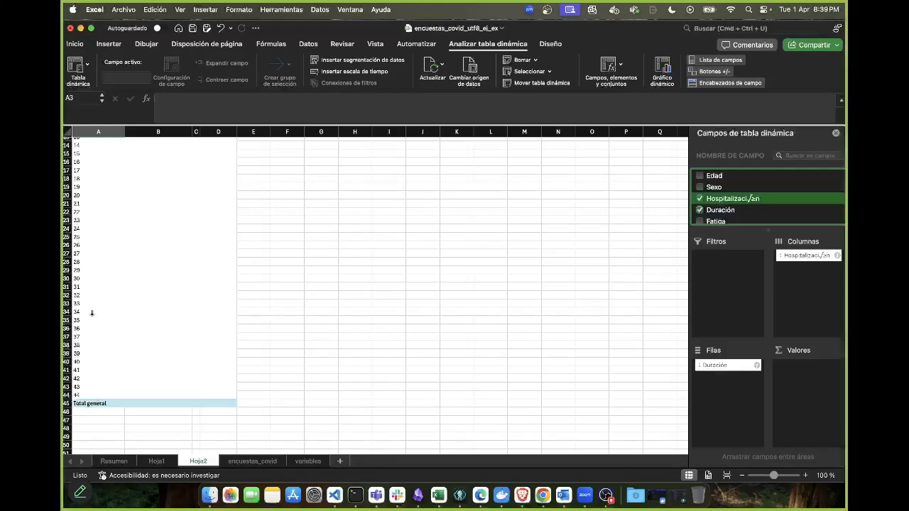
scroll(92, 312, "up", 5)
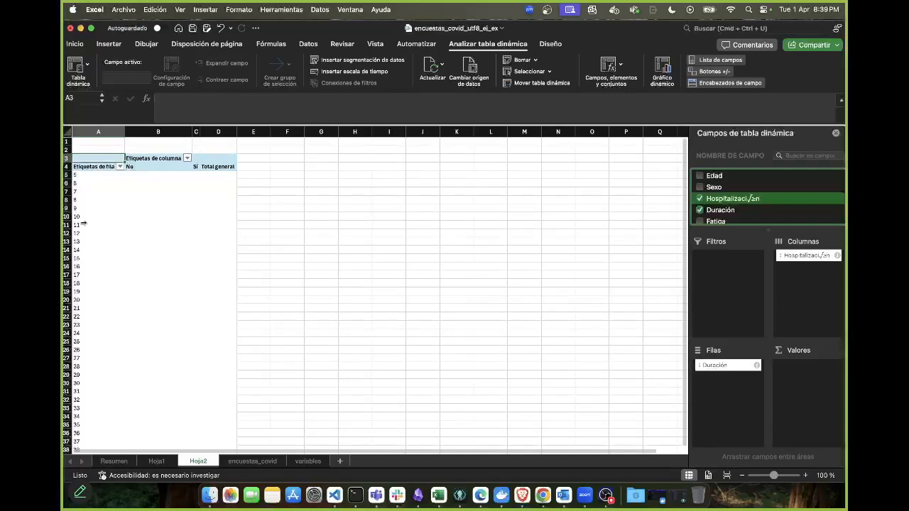
scroll(82, 216, "down", 1)
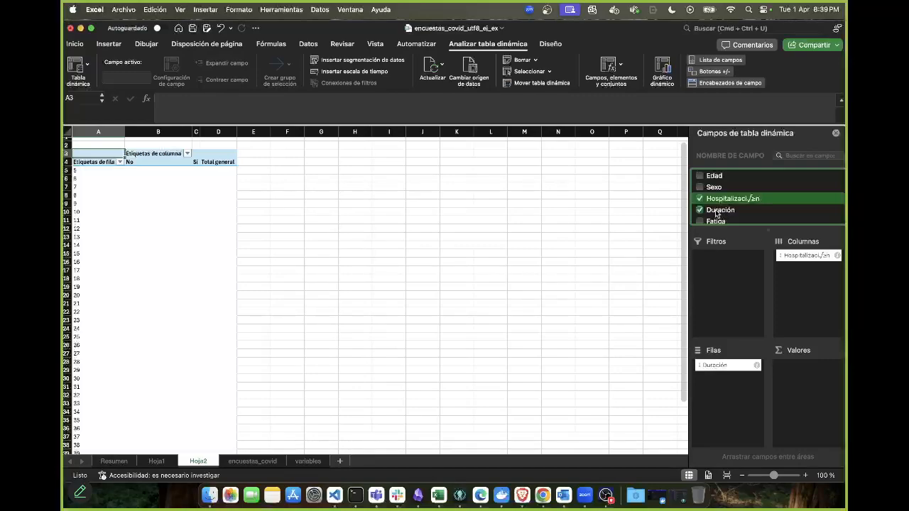
Use the sum of Duración as the pivot table's values and replace Duración with Sexo in the rows
left_click_drag(716, 213, 815, 384)
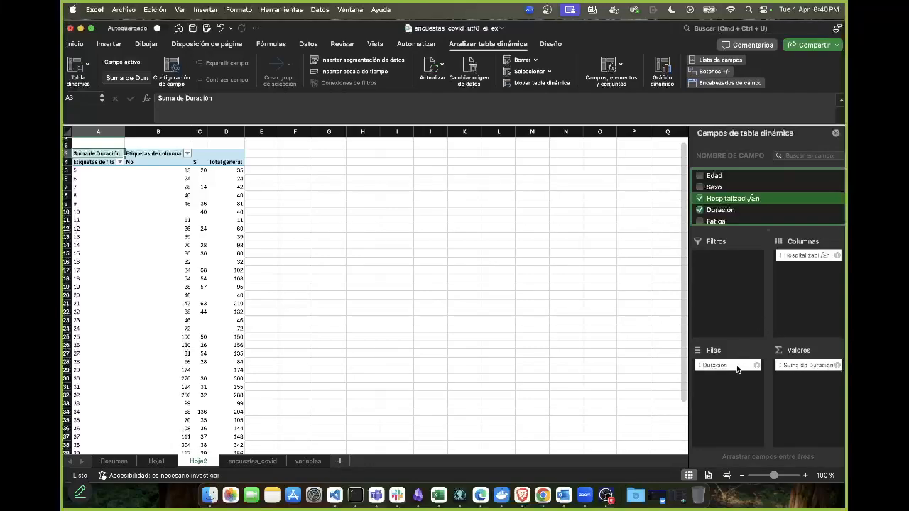
left_click_drag(725, 358, 752, 209)
left_click(714, 188)
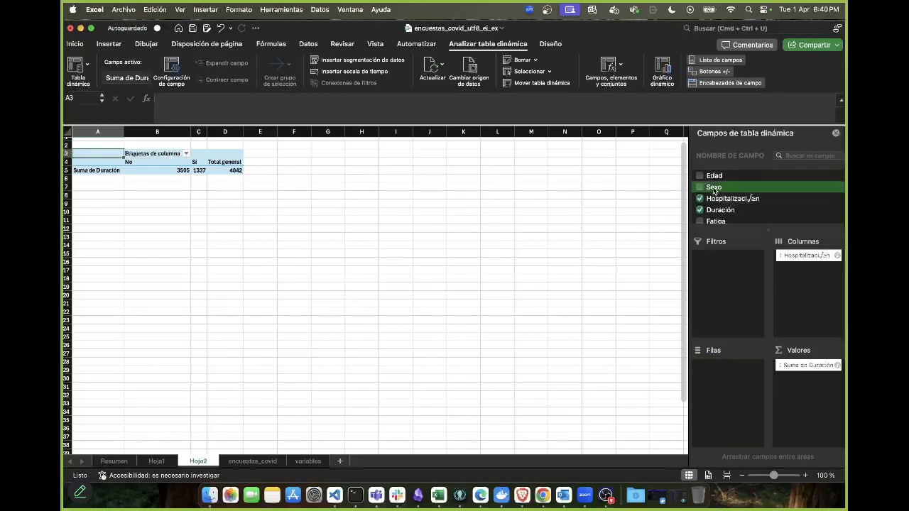
left_click_drag(717, 346, 728, 372)
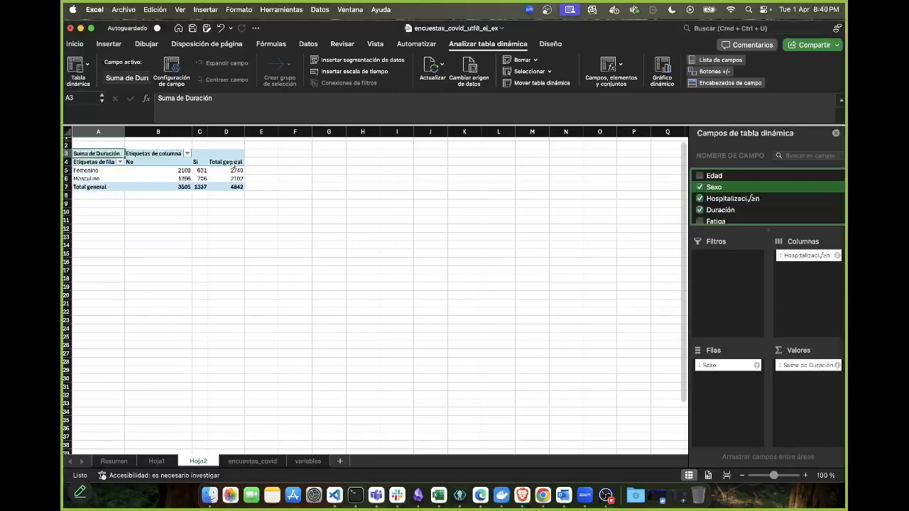
Add the Clase_Edad field to the pivot table's rows, nested below Sexo
scroll(783, 204, "down", 5)
scroll(784, 204, "down", 3)
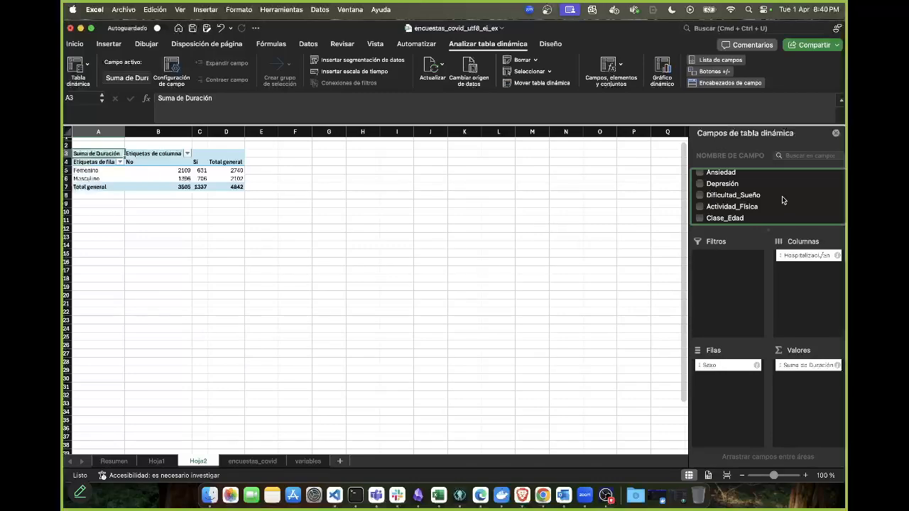
left_click(731, 220)
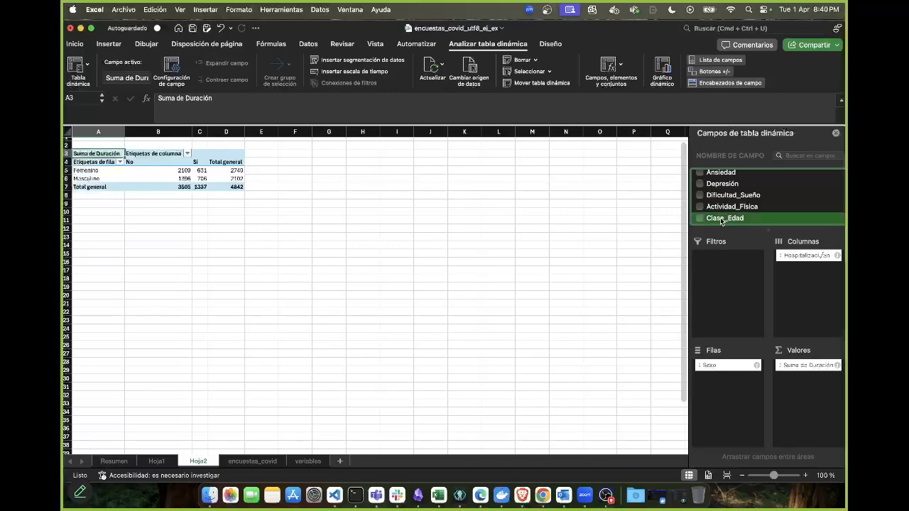
left_click_drag(722, 221, 729, 379)
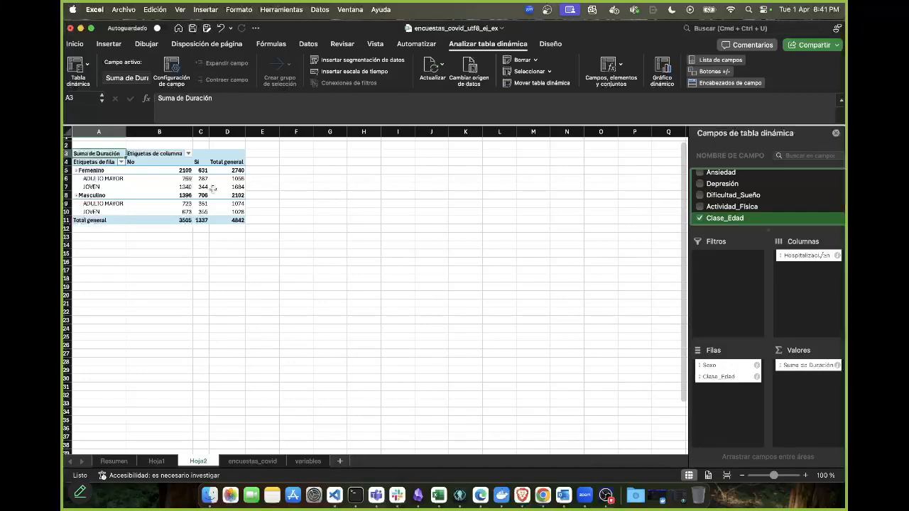
Add Pérdida_Olfato to the pivot table's columns below Hospitalización, and narrow column B
scroll(783, 204, "up", 3)
scroll(783, 205, "up", 4)
scroll(781, 205, "up", 1)
scroll(781, 205, "up", 2)
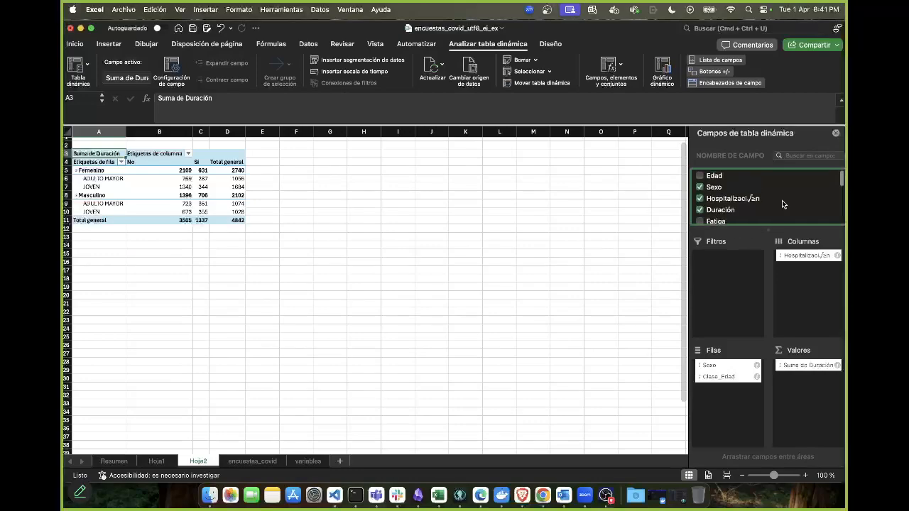
scroll(781, 204, "down", 4)
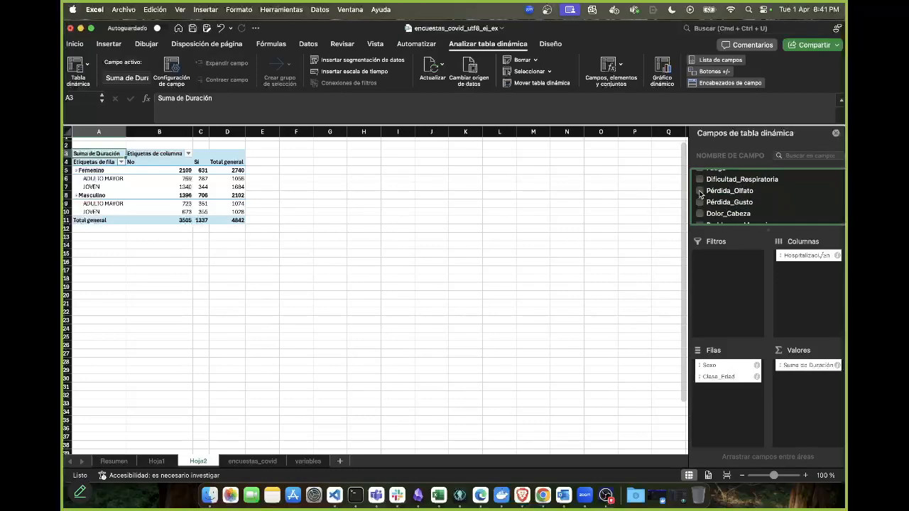
scroll(739, 202, "down", 5)
scroll(749, 210, "up", 1)
scroll(746, 204, "up", 5)
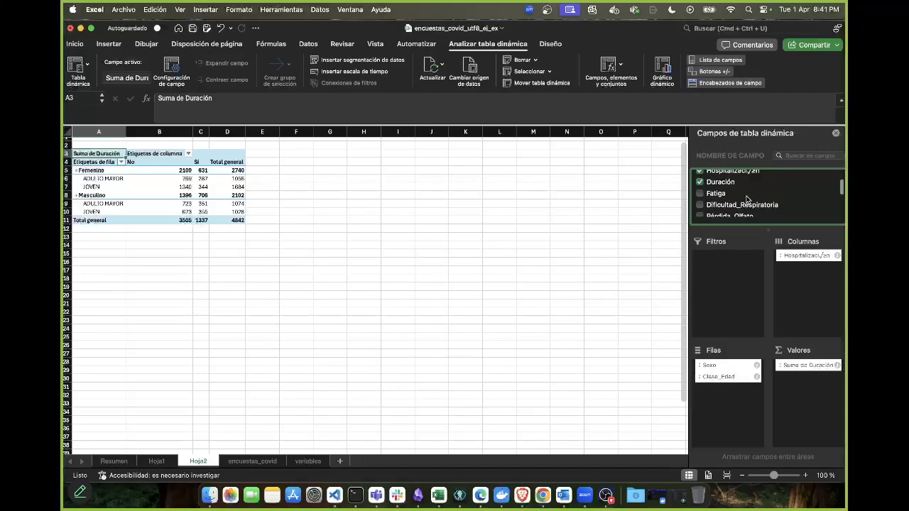
left_click(718, 206)
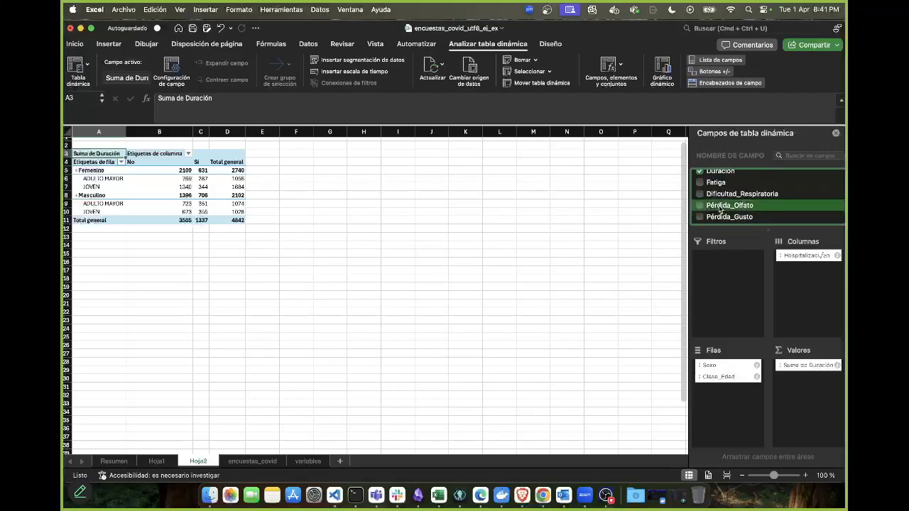
left_click_drag(718, 206, 815, 283)
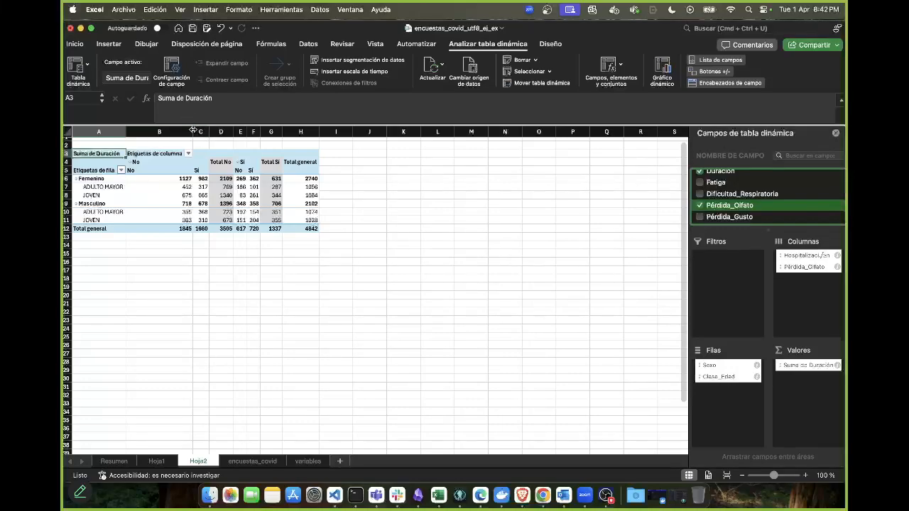
left_click_drag(192, 131, 151, 131)
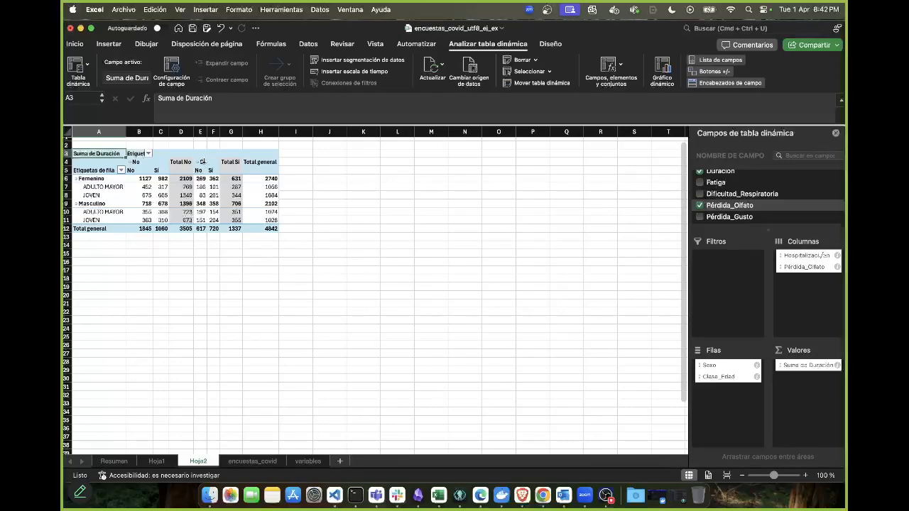
Compare the duration sums of patients with smell loss, hospitalized versus non-hospitalized, across each sex and age class
left_click(215, 204)
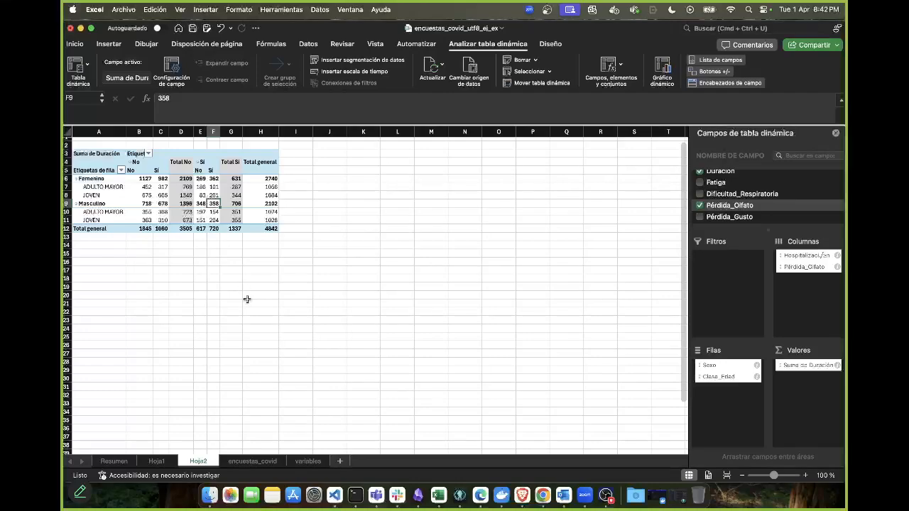
key("Up")
key("Up")
key("Down")
key("Up")
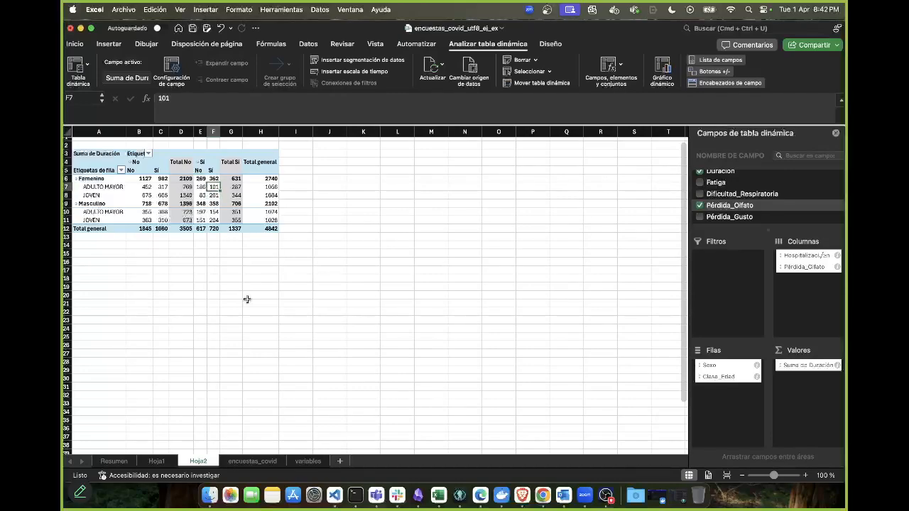
key("Down")
key("Down")
key("Down")
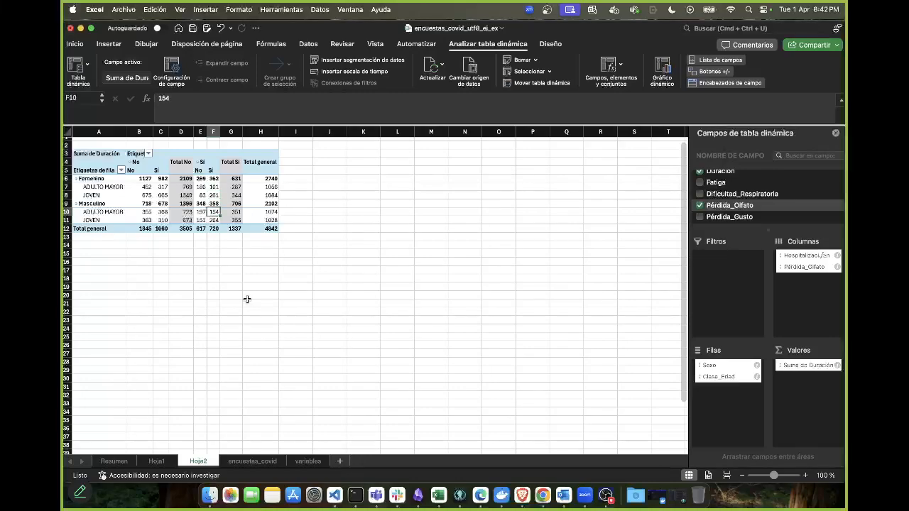
key("Left")
key("Left")
key("Left")
key("Up")
key("Up")
key("Up")
key("Down")
key("Down")
key("Down")
key("Down")
key("Up")
key("Up")
key("Up")
key("Up")
key("Down")
key("Down")
key("Down")
key("Down")
key("Up")
key("Up")
key("Up")
key("Up")
key("Down")
key("Down")
key("Down")
key("Down")
key("Up")
key("Up")
key("Up")
key("Up")
key("Down")
key("Down")
key("Down")
key("Down")
key("Right")
key("Right")
key("Right")
key("Up")
key("Up")
key("Up")
key("Up")
key("Down")
key("Down")
key("Down")
key("Down")
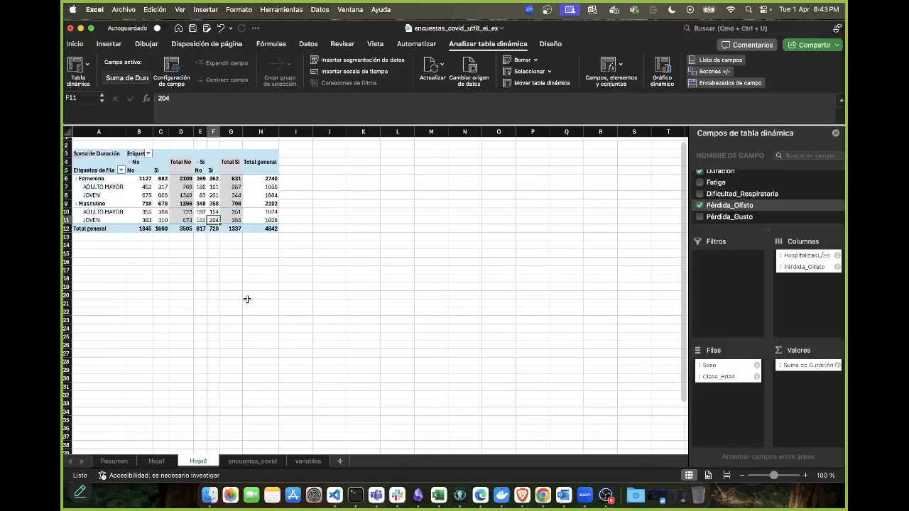
Create a third pivot table on a new worksheet from the full survey table Tabla1 on encuestas_covid
left_click(156, 461)
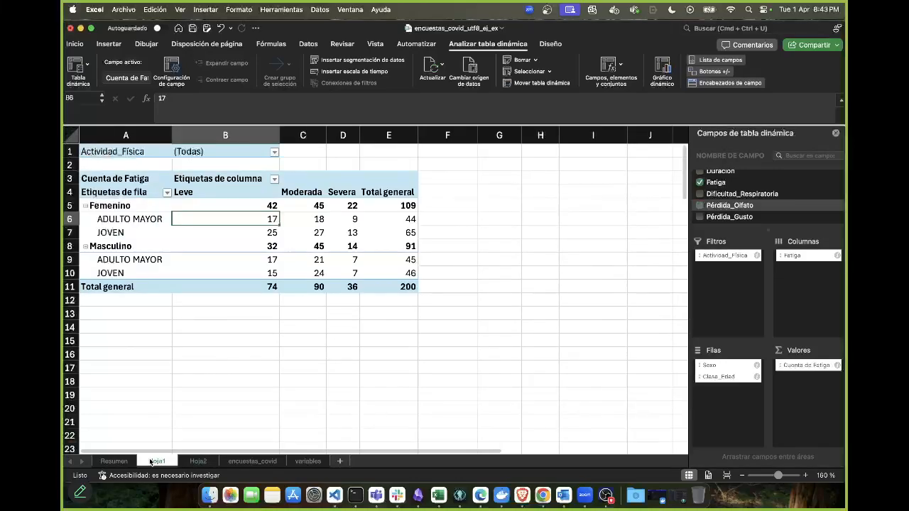
left_click(198, 461)
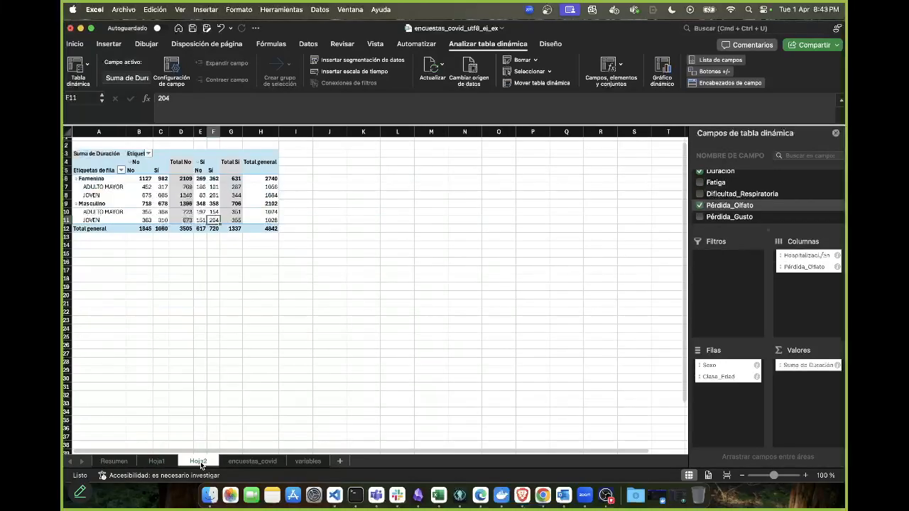
left_click(246, 462)
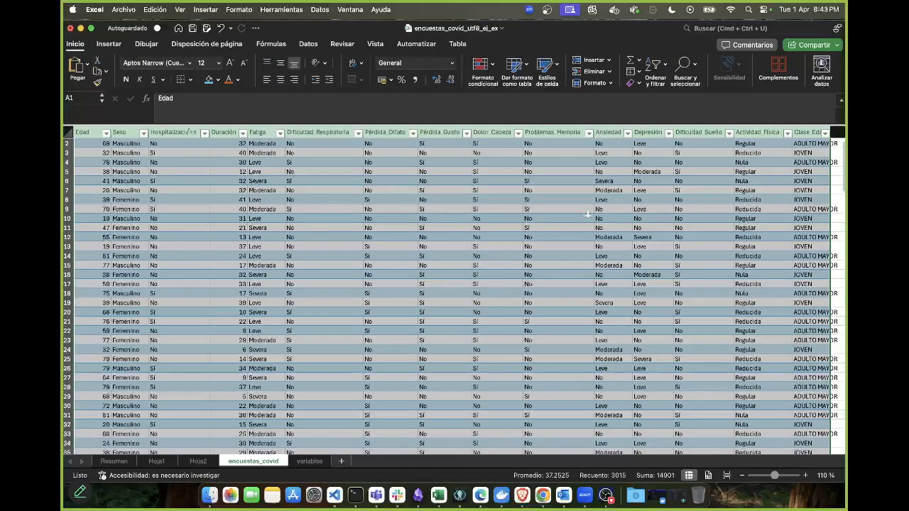
scroll(615, 210, "right", 2)
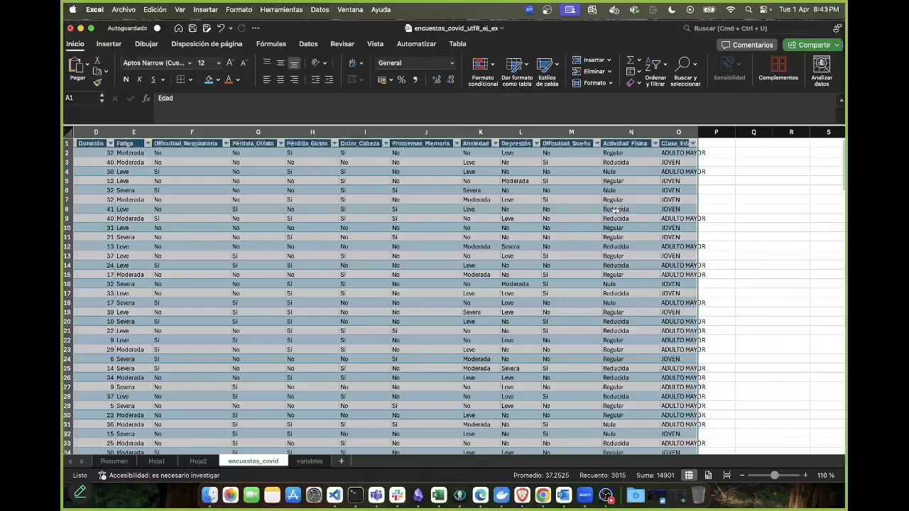
scroll(615, 210, "left", 2)
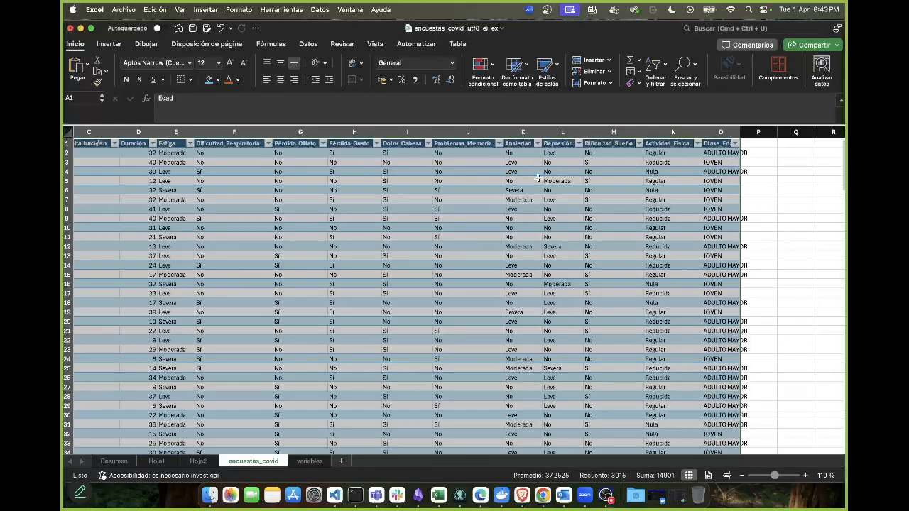
left_click(117, 47)
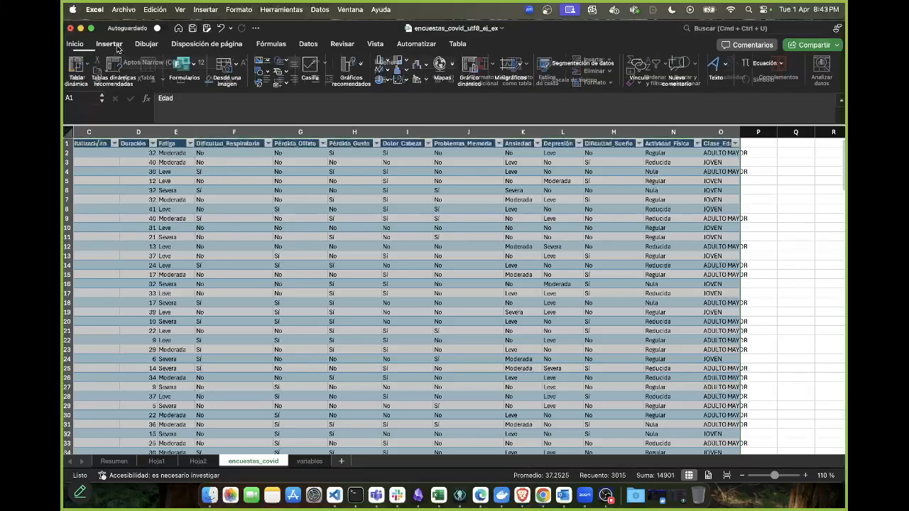
left_click(76, 68)
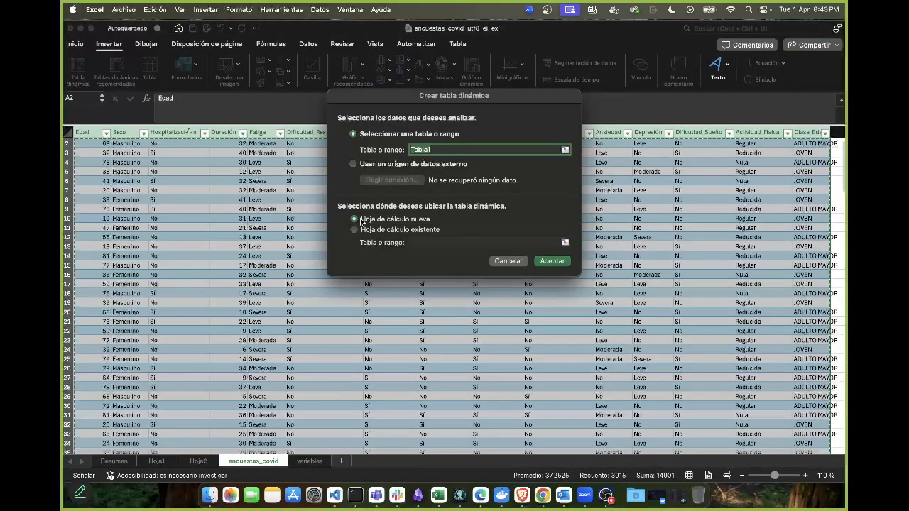
left_click(556, 262)
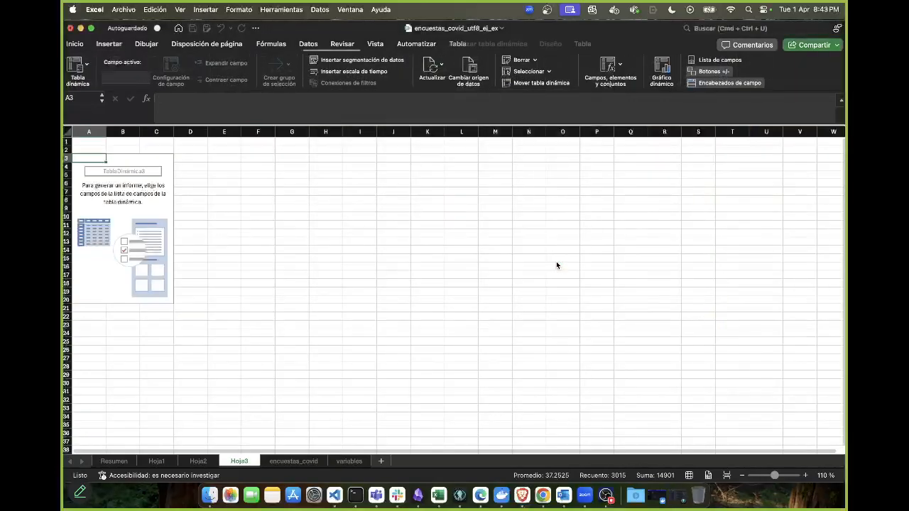
Place Clase_Edad in the new pivot table's rows, with Sexo nested below it
scroll(745, 177, "down", 1)
scroll(744, 177, "up", 1)
scroll(744, 177, "down", 5)
scroll(745, 181, "down", 4)
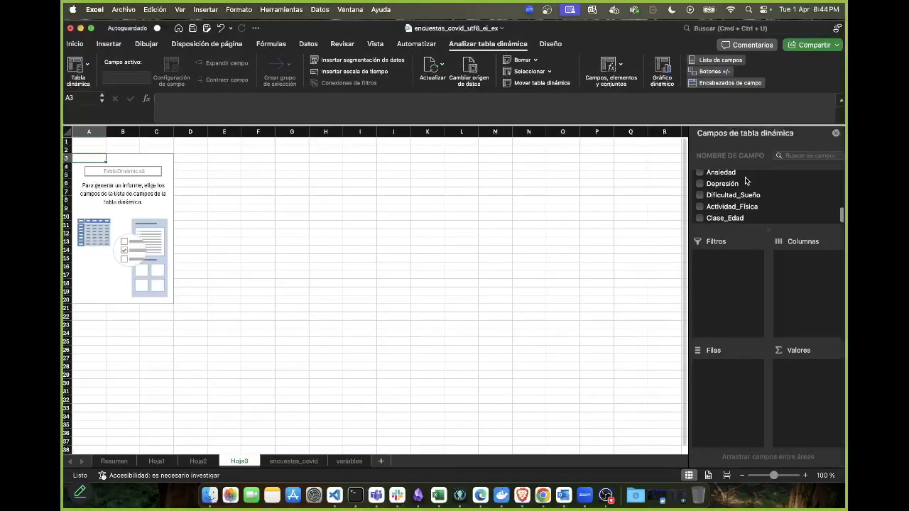
left_click_drag(727, 222, 727, 373)
scroll(721, 200, "up", 2)
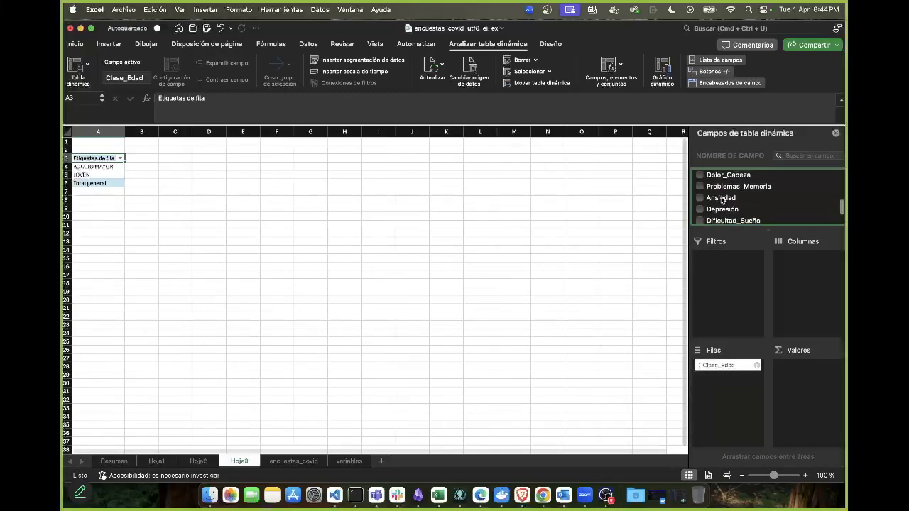
scroll(721, 201, "up", 6)
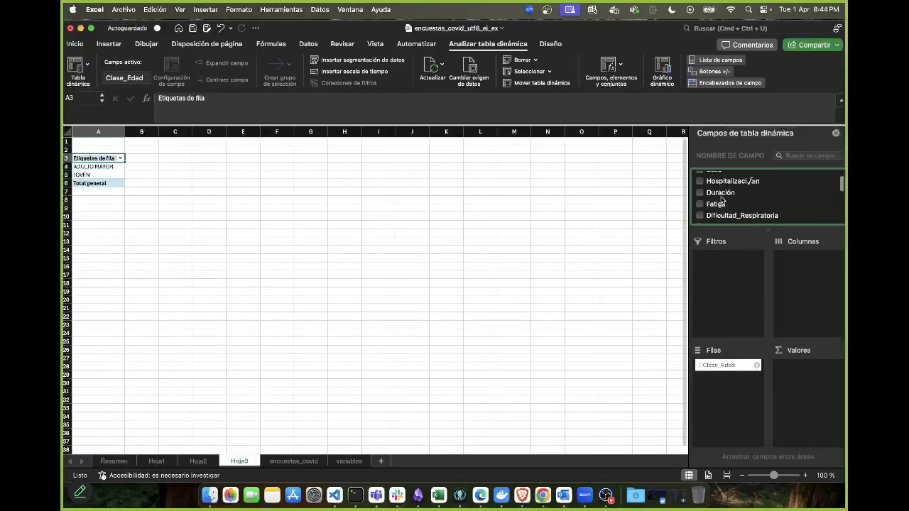
left_click_drag(714, 187, 735, 382)
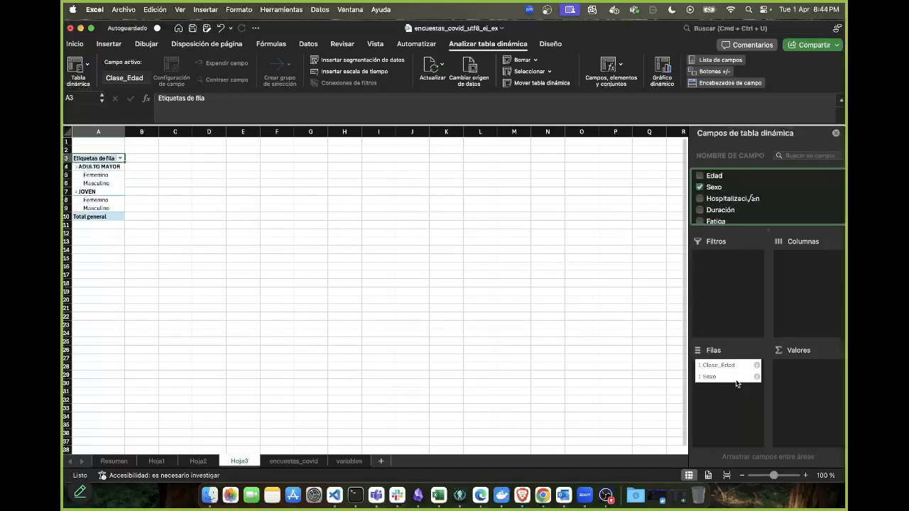
Use the counts of Ansiedad and Depresión as the pivot table's values
scroll(748, 191, "down", 5)
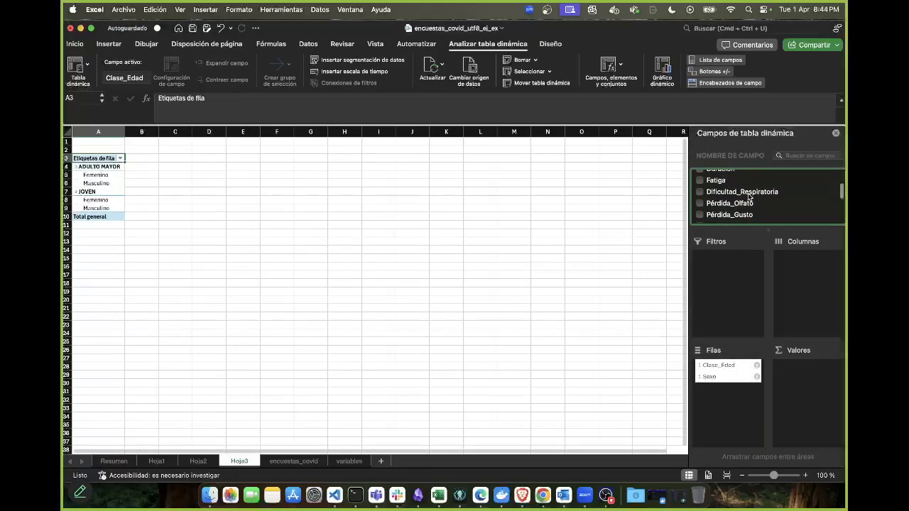
scroll(747, 195, "down", 2)
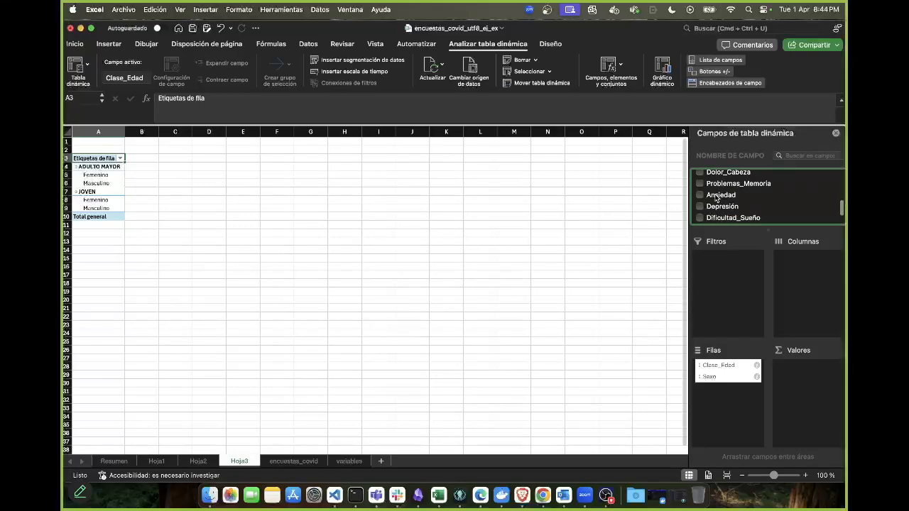
left_click_drag(717, 198, 813, 369)
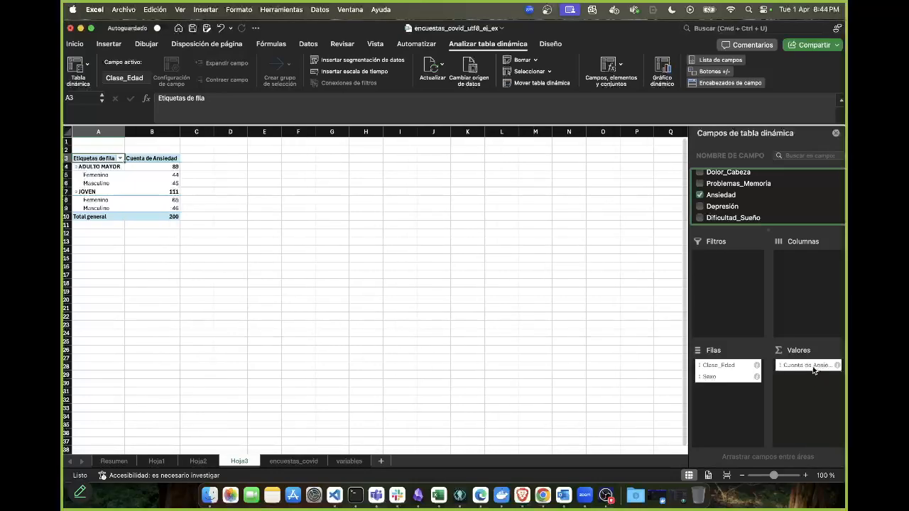
left_click_drag(725, 209, 809, 386)
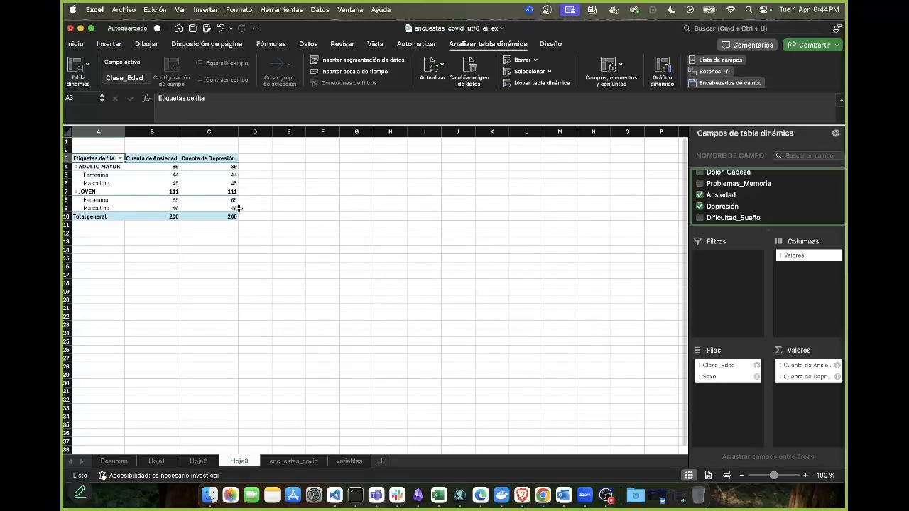
Add Actividad_Física to the pivot table's columns, above Valores
scroll(756, 207, "up", 3)
scroll(756, 207, "down", 2)
scroll(756, 206, "down", 3)
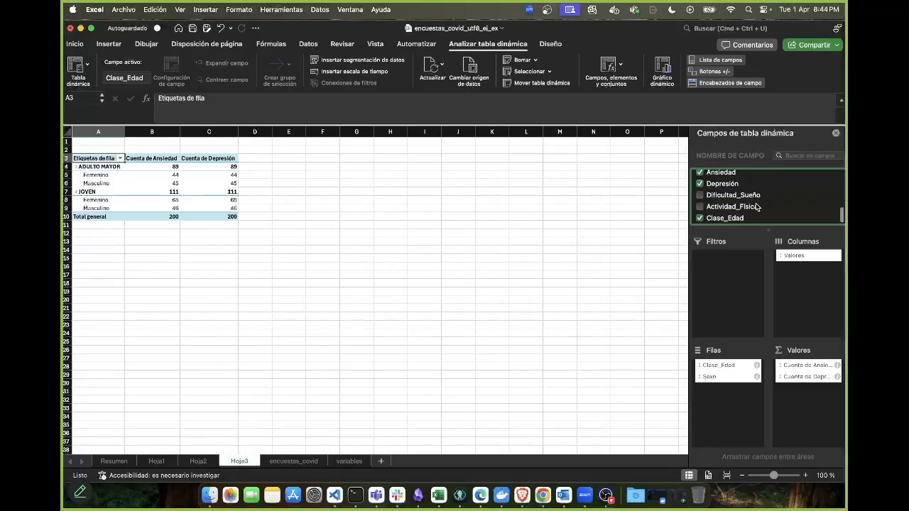
left_click_drag(757, 205, 807, 250)
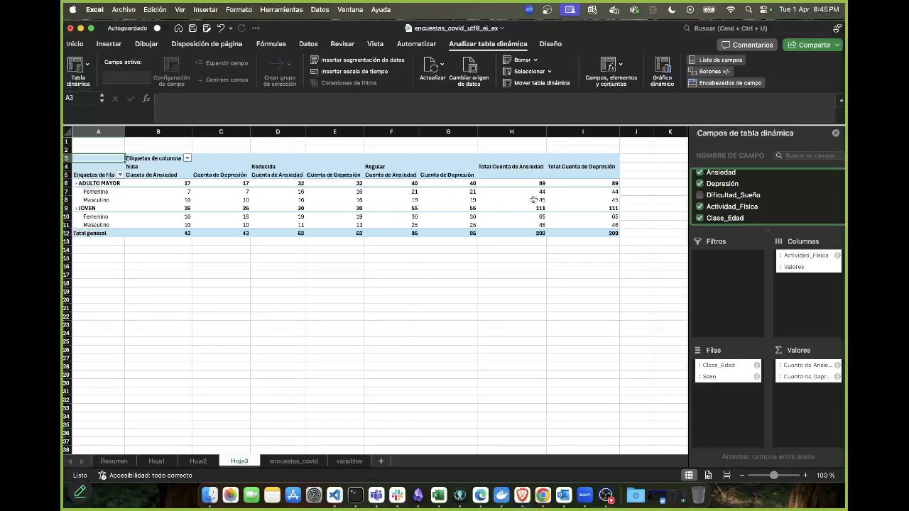
Examine the anxiety and depression counts by physical activity level, and review the fields still available for the pivot table
scroll(161, 231, "down", 2)
scroll(161, 231, "up", 2)
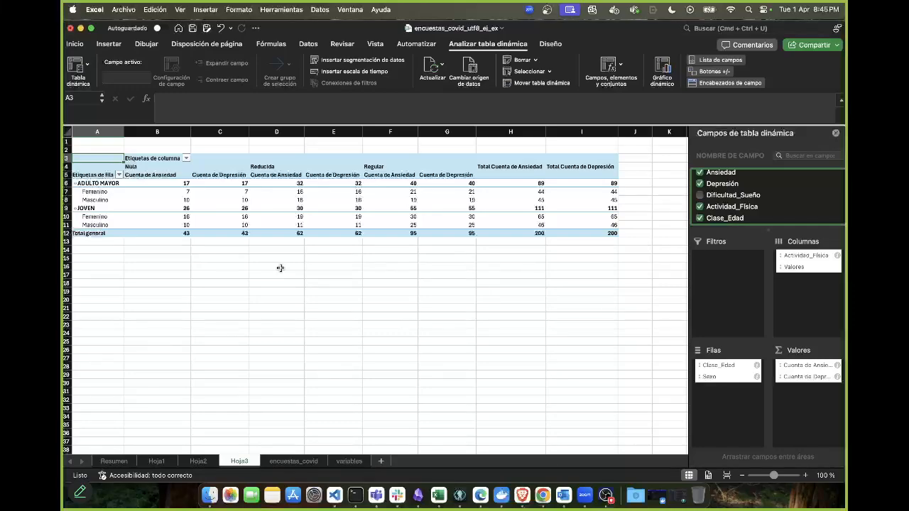
scroll(787, 200, "up", 3)
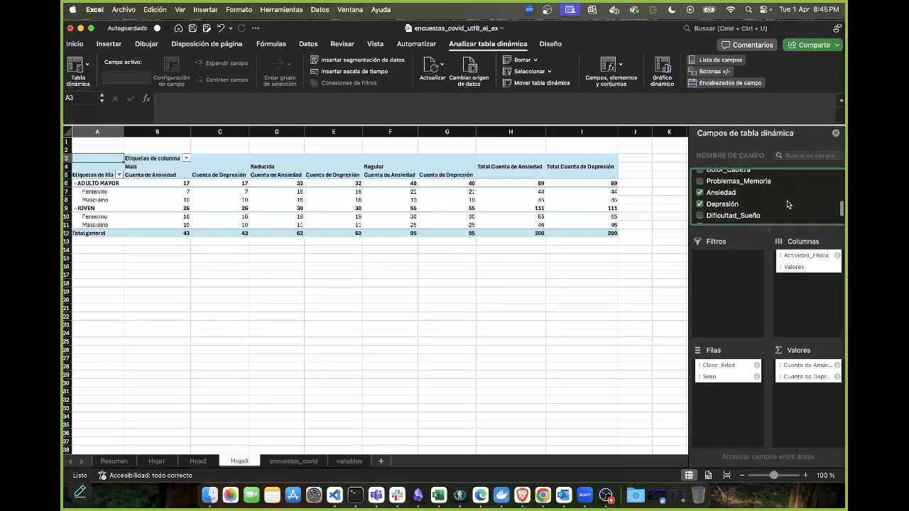
scroll(786, 202, "up", 5)
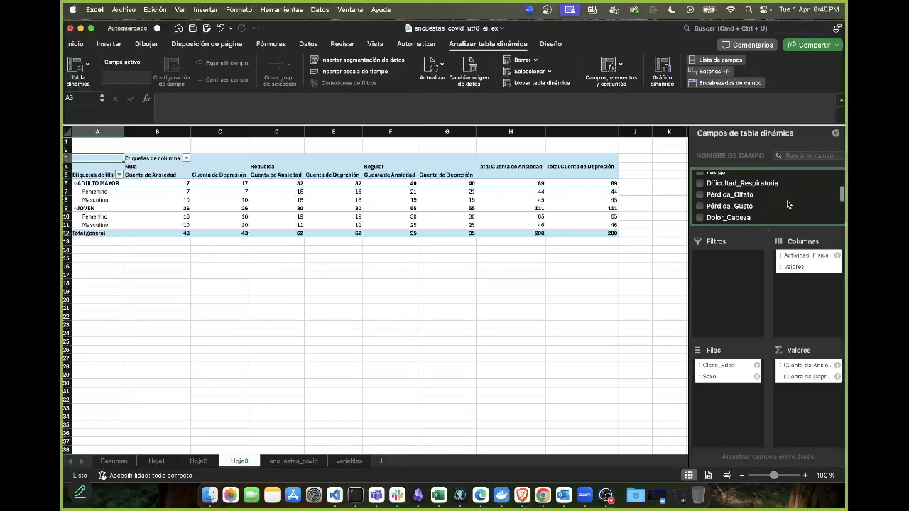
scroll(786, 204, "up", 2)
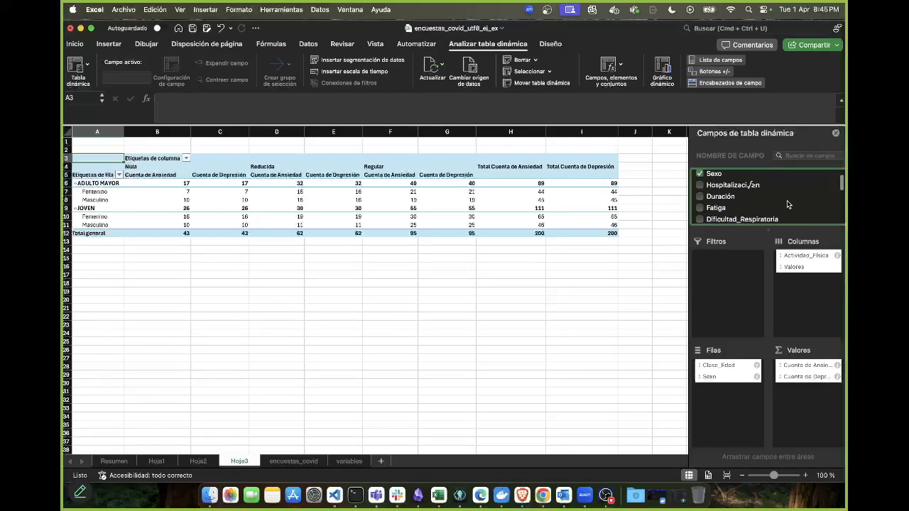
scroll(786, 205, "down", 2)
scroll(787, 204, "up", 1)
scroll(787, 200, "up", 1)
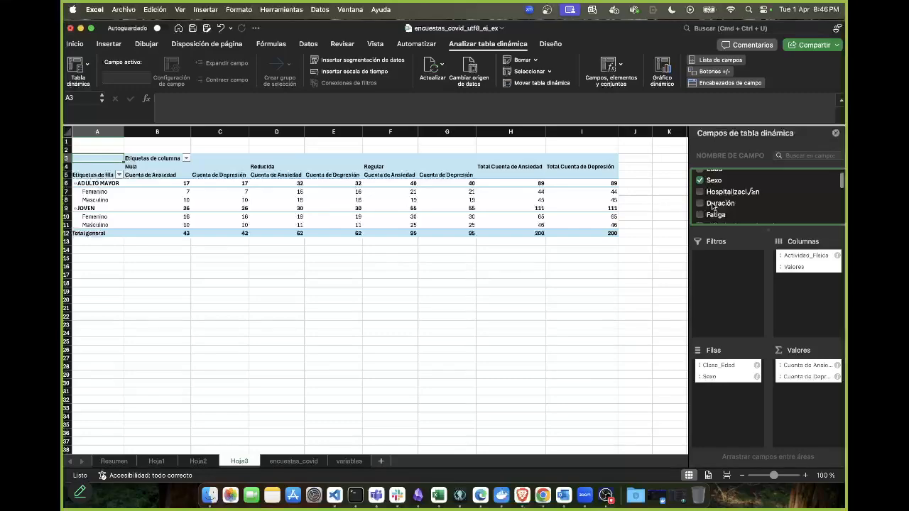
On the encuestas_covid sheet, add a Clase_Duracion column header in P1, directly after Clase_Edad
left_click(301, 464)
scroll(426, 270, "right", 10)
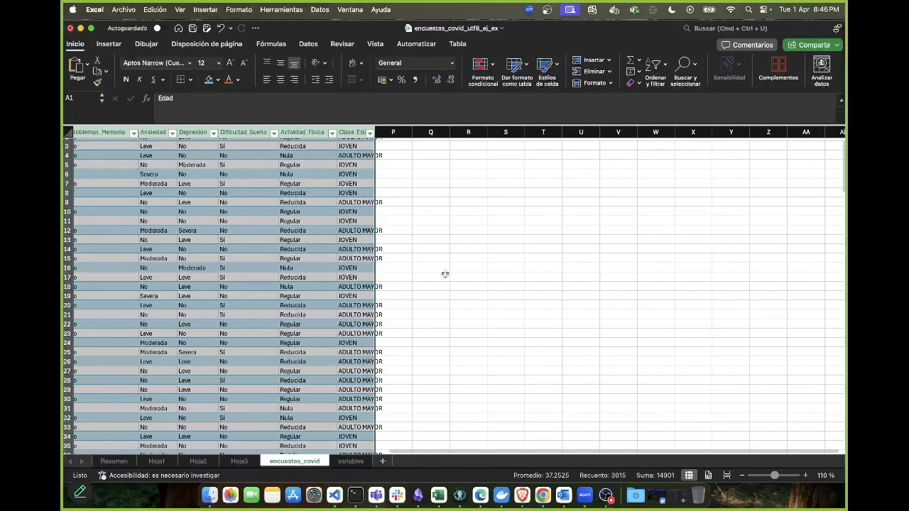
scroll(399, 144, "down", 2)
scroll(400, 146, "up", 2)
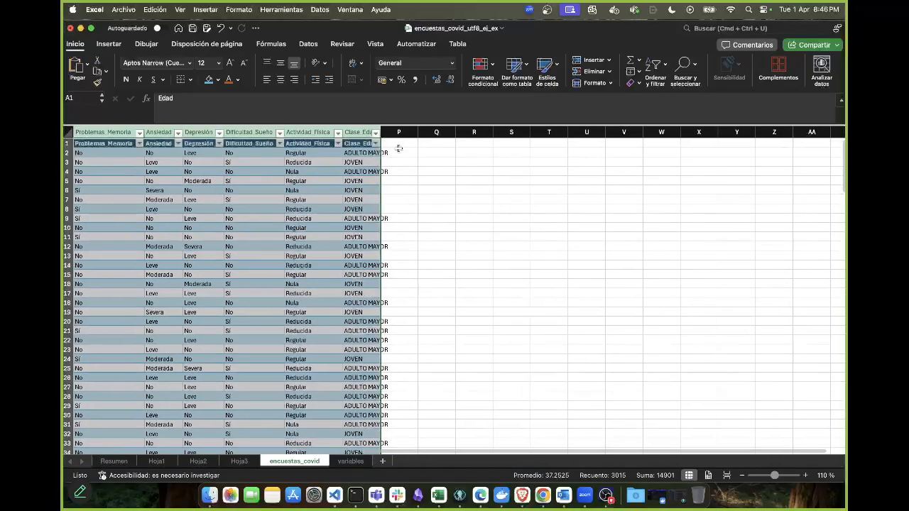
left_click(402, 145)
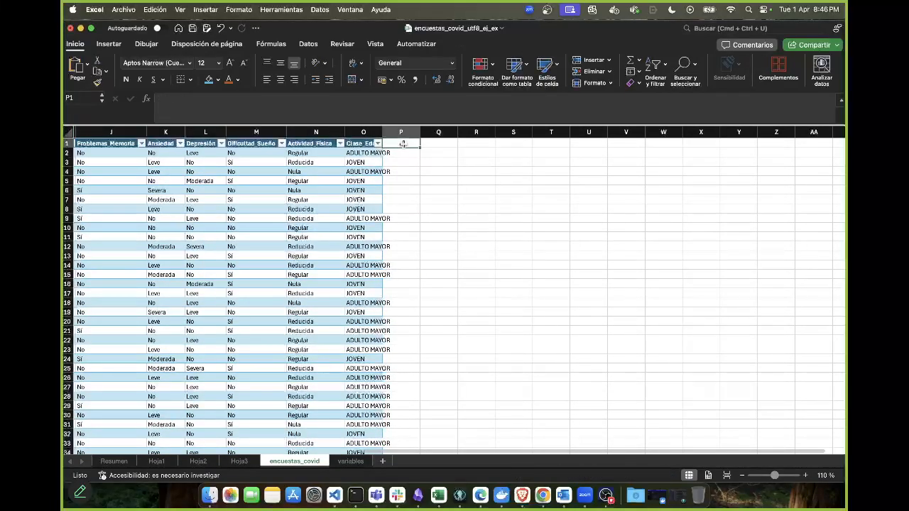
type("Clase_Du")
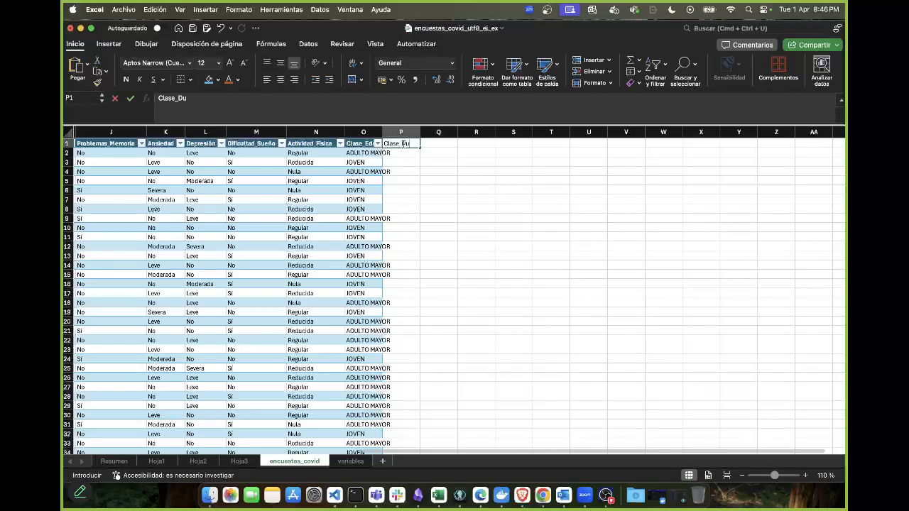
type("racion")
key("Return")
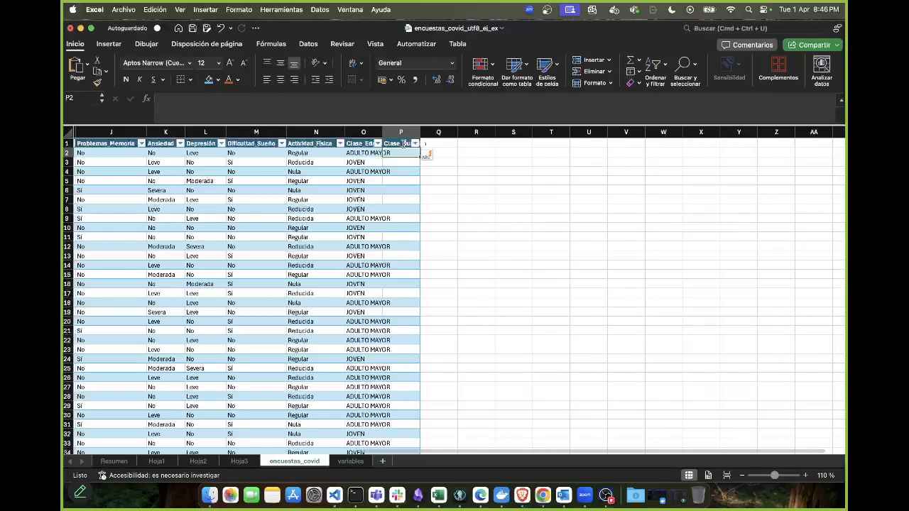
left_click(333, 102)
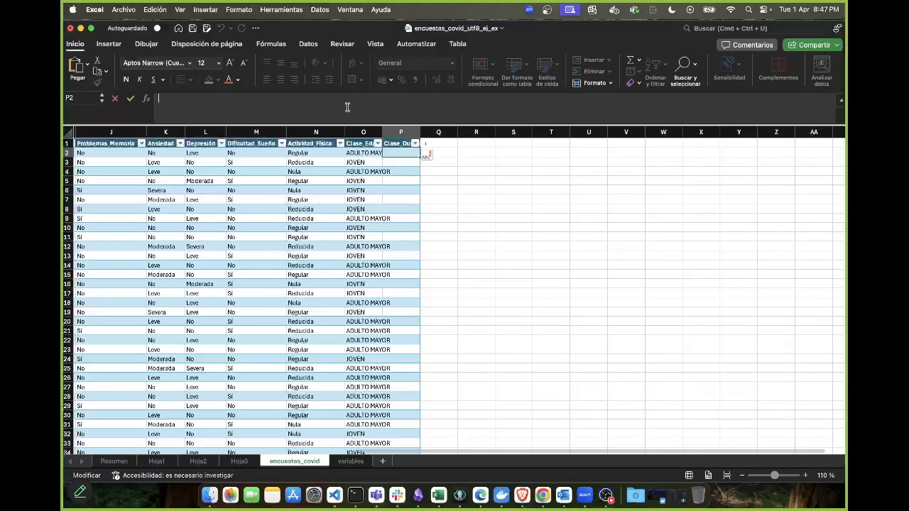
type("=SI")
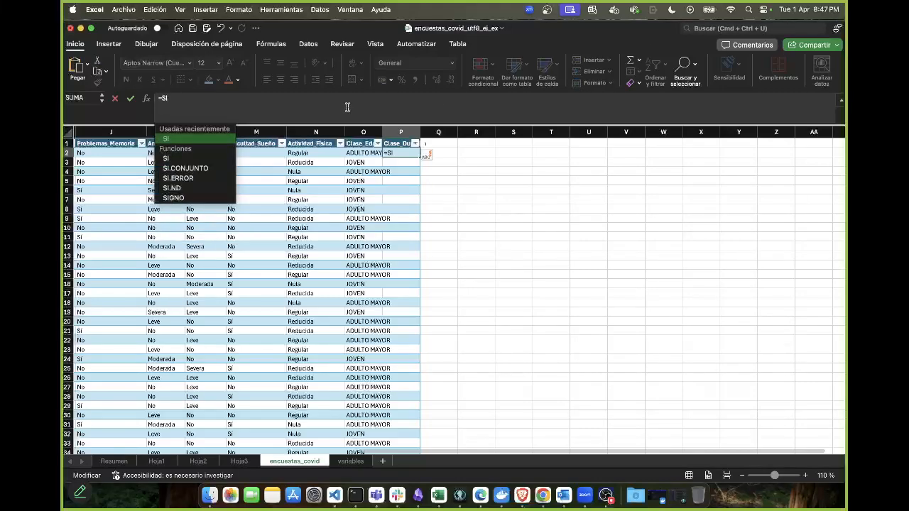
type("(")
key("Escape")
Examine the range of Duración values in that column's filter list, leaving the data unfiltered
scroll(252, 162, "left", 10)
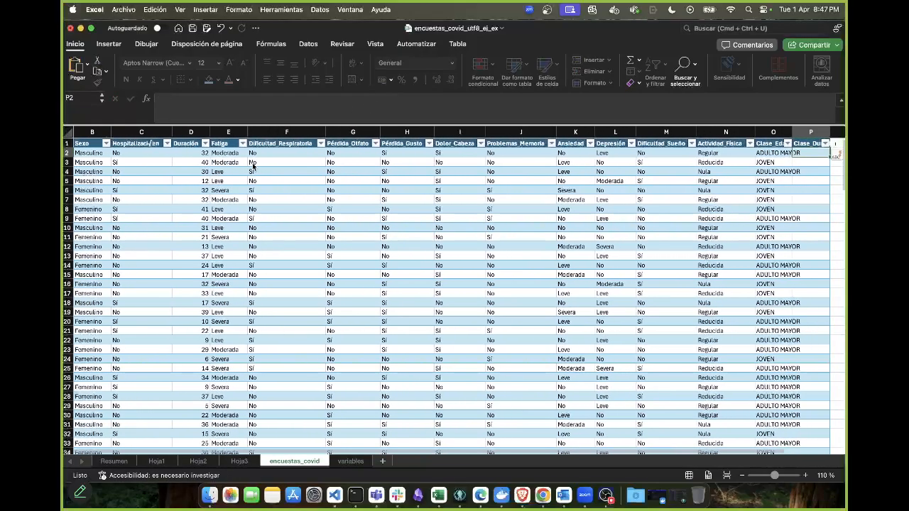
scroll(252, 164, "left", 2)
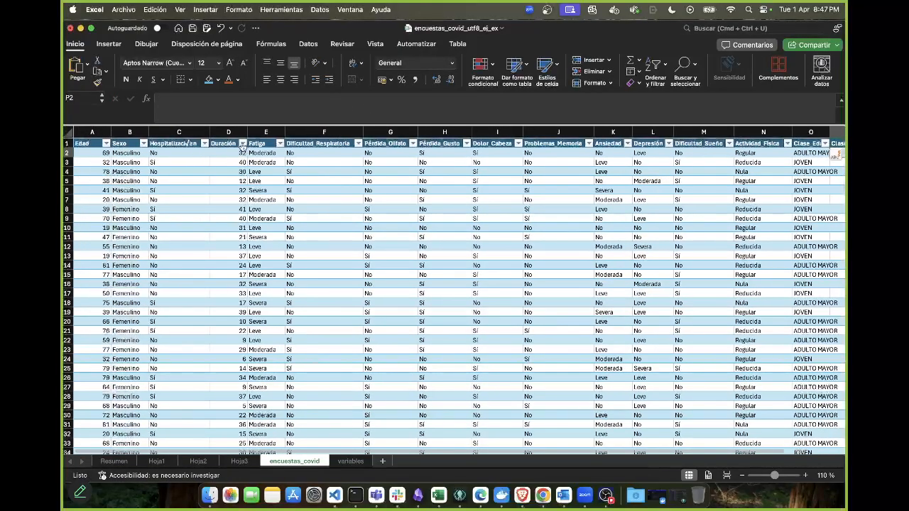
left_click(242, 144)
scroll(288, 287, "down", 5)
scroll(305, 296, "down", 5)
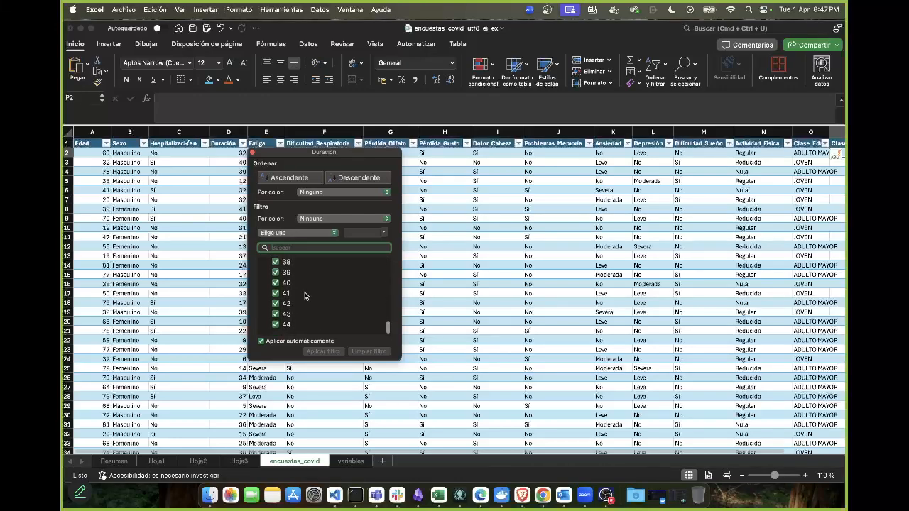
scroll(305, 296, "up", 8)
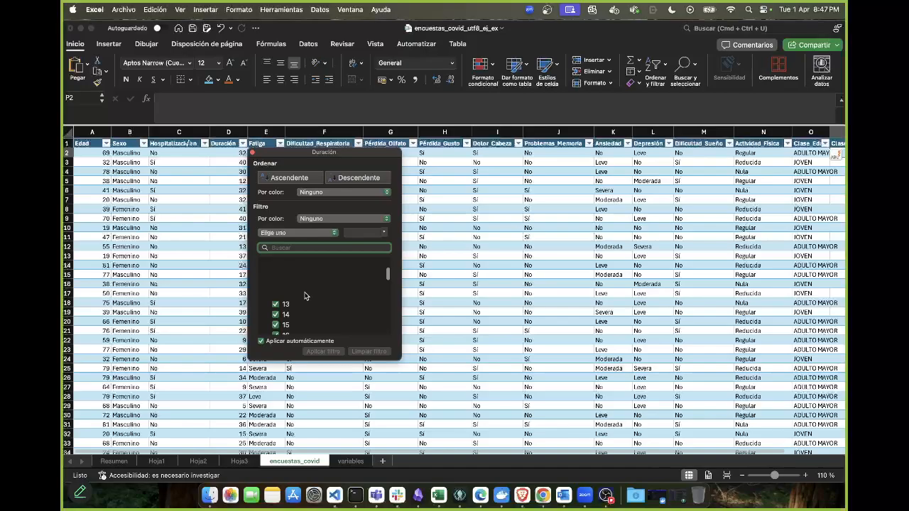
scroll(304, 292, "up", 4)
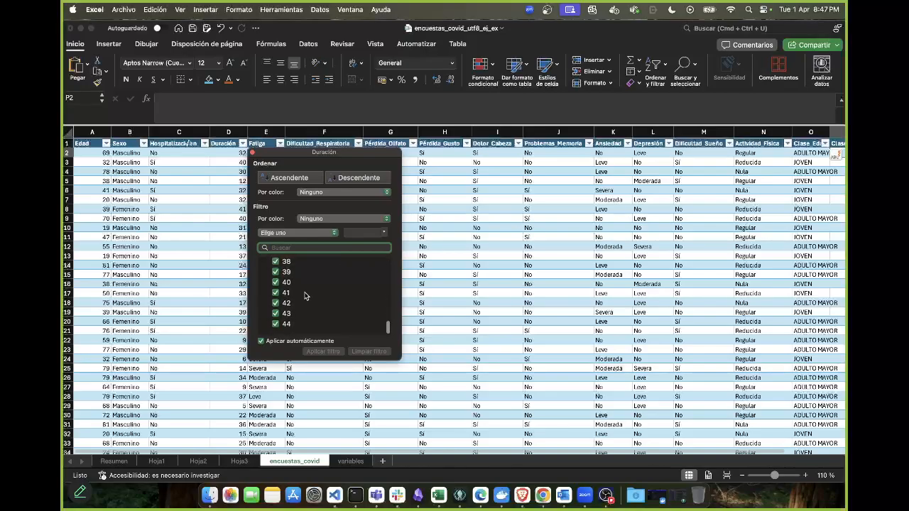
left_click(252, 152)
Begin a SI formula in P2 that labels the row "<10" when Duración is less than 10
scroll(390, 208, "right", 2)
scroll(390, 208, "right", 4)
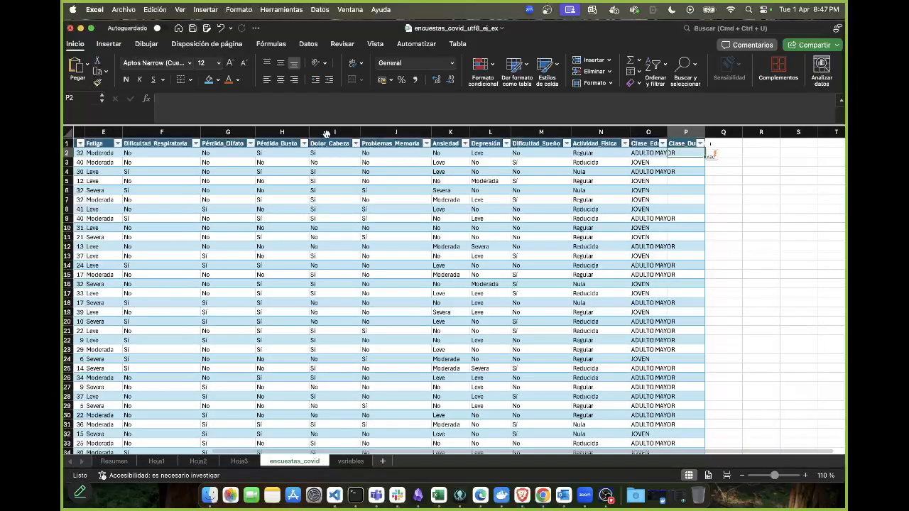
left_click(370, 96)
type("=SI(")
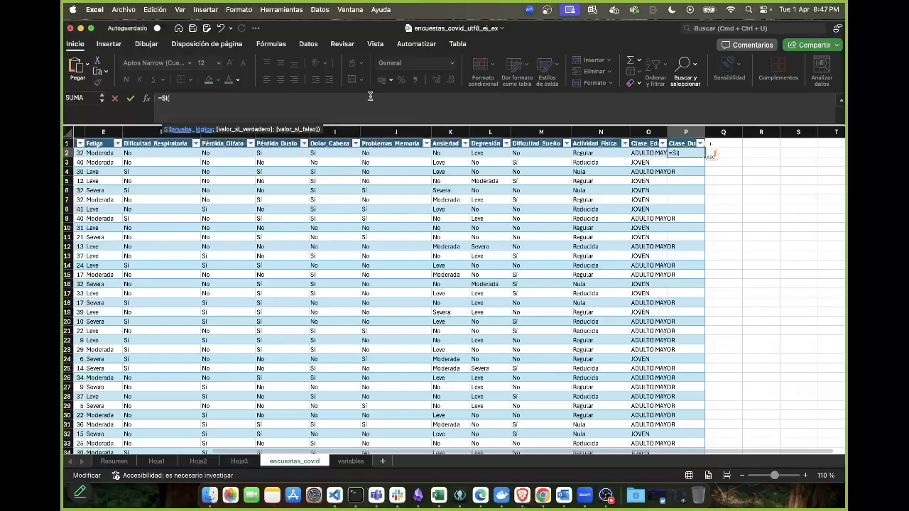
scroll(227, 192, "left", 5)
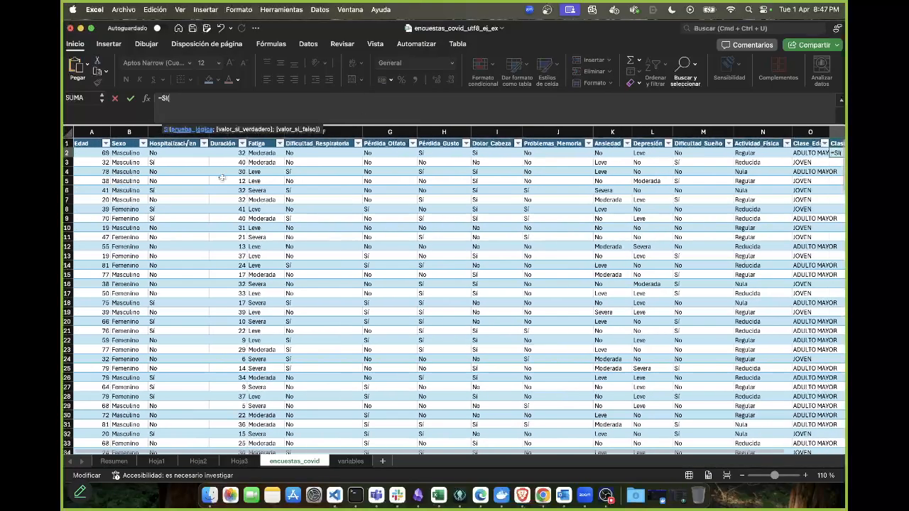
scroll(137, 154, "left", 2)
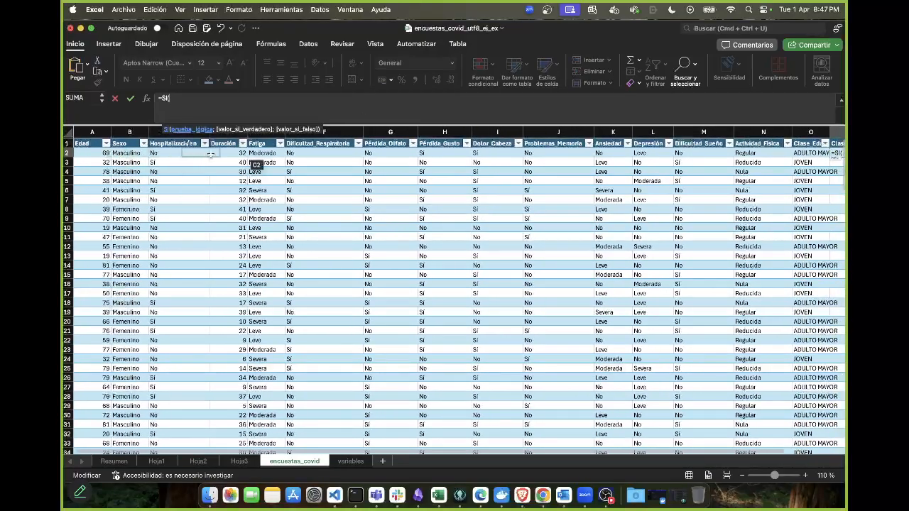
left_click(225, 153)
type("<10")
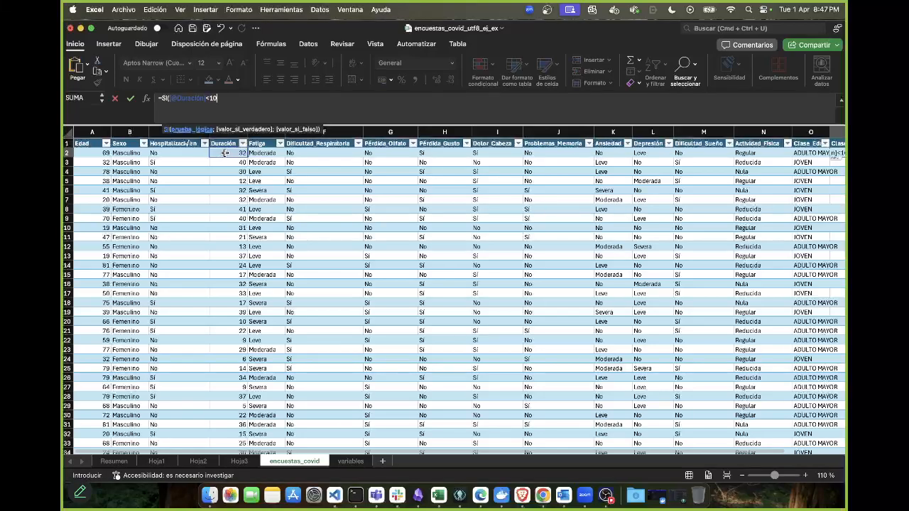
type(";\"")
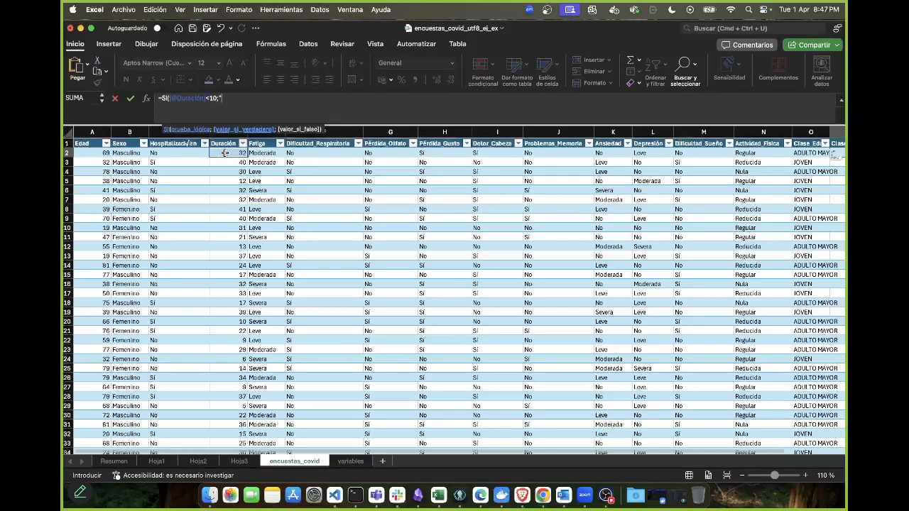
type("<10")
key("Return")
key("Return")
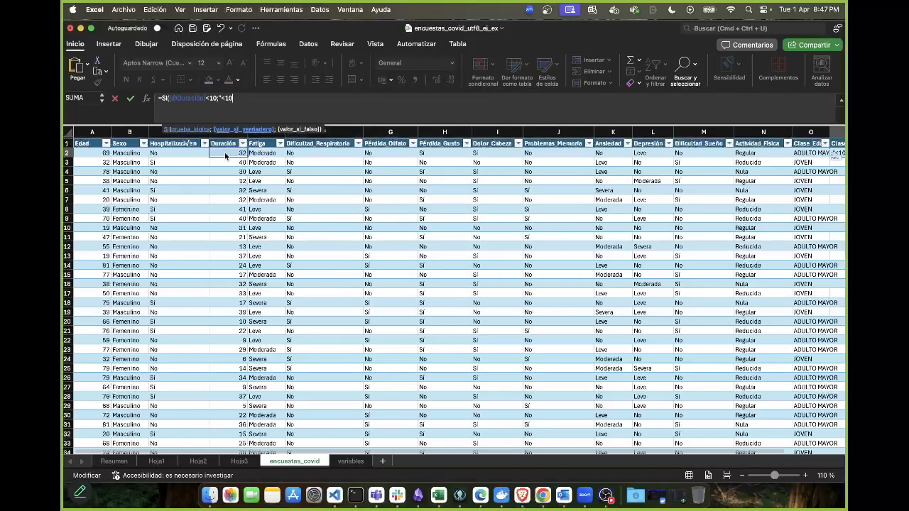
type("\";")
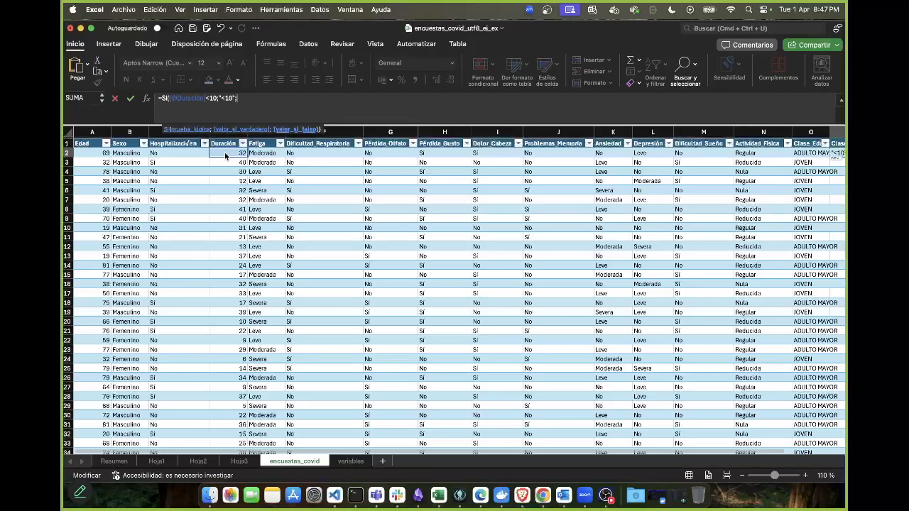
Nest a second SI as the false result, labelling Duración values below 20 as "10-20"
type("SI")
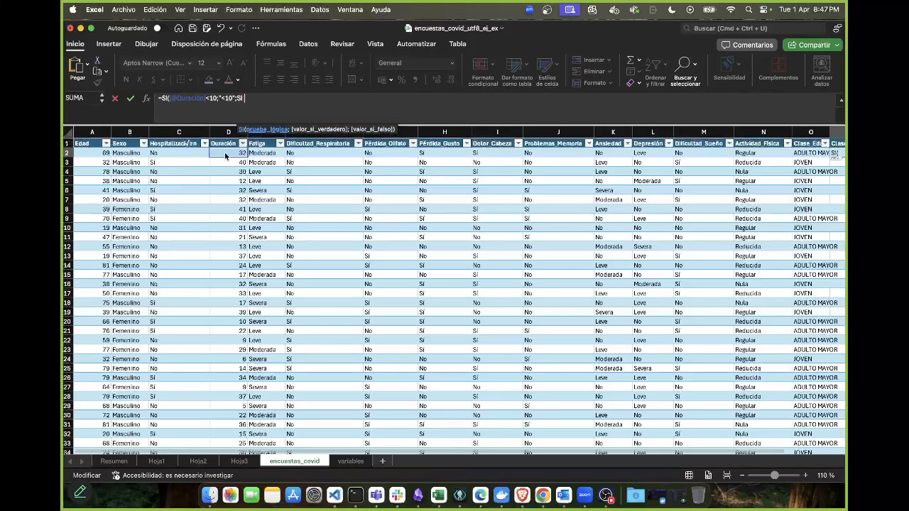
type("(")
left_click(234, 152)
type("<2")
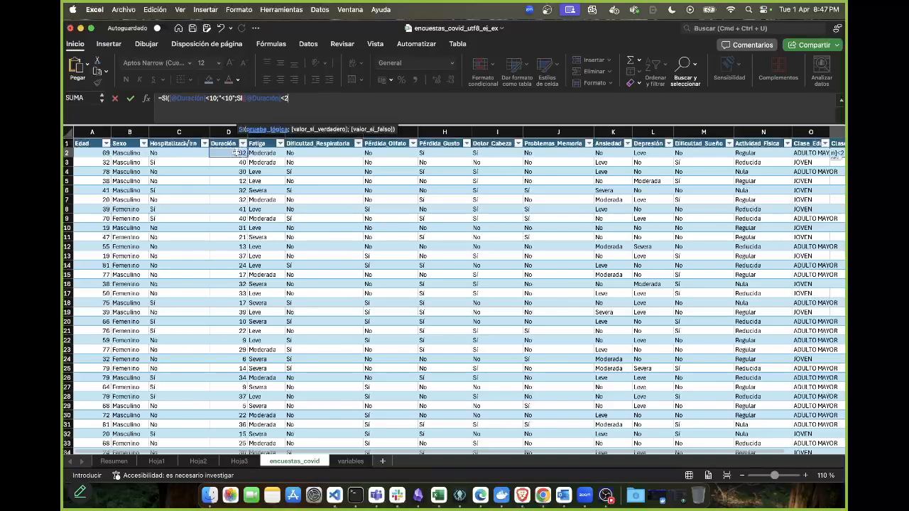
type("0;")
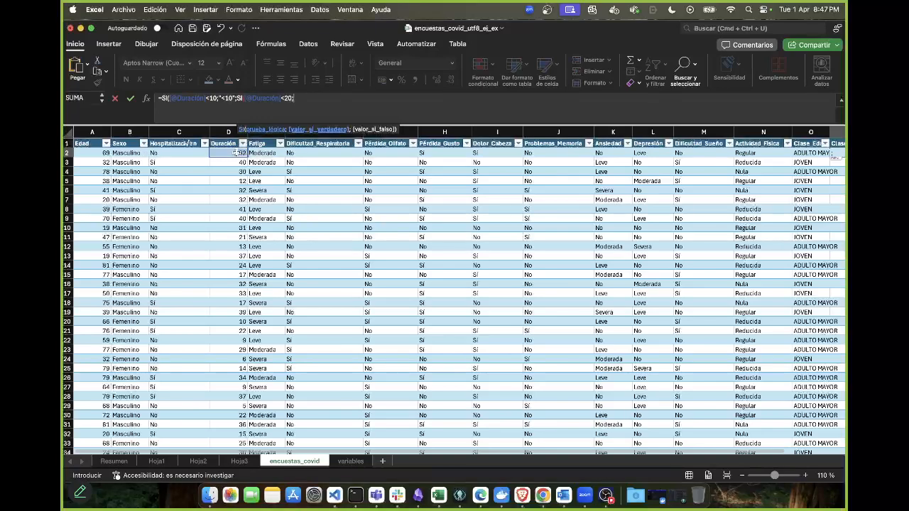
type("\"10-20\";")
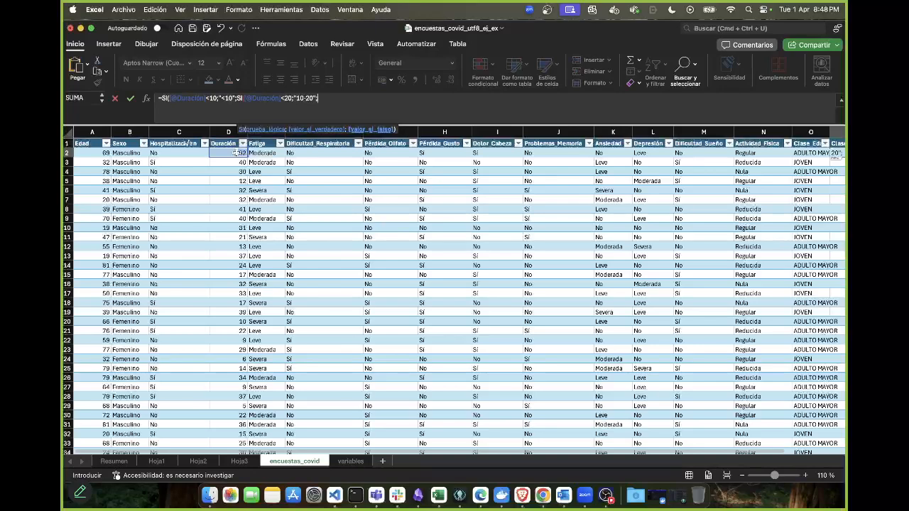
Nest a third SI as the next false result, labelling Duración values below 30 as "20-30"
type("SI")
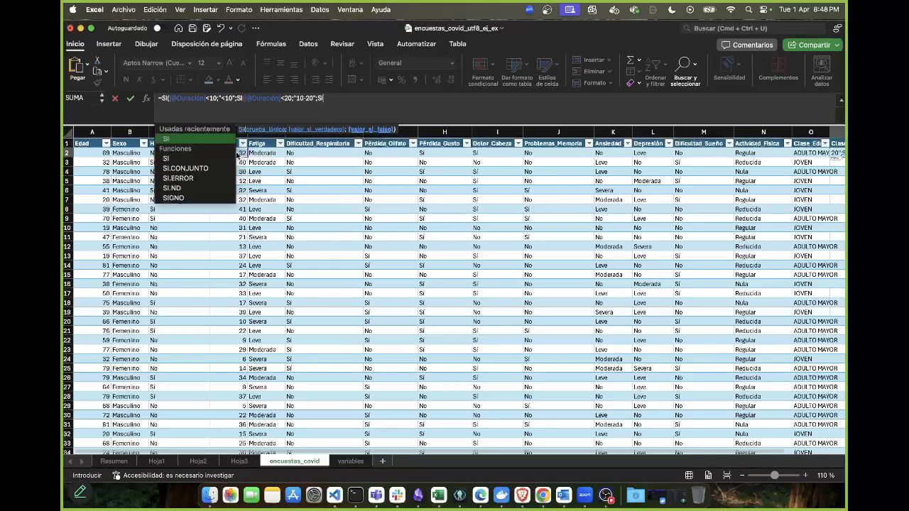
type("(")
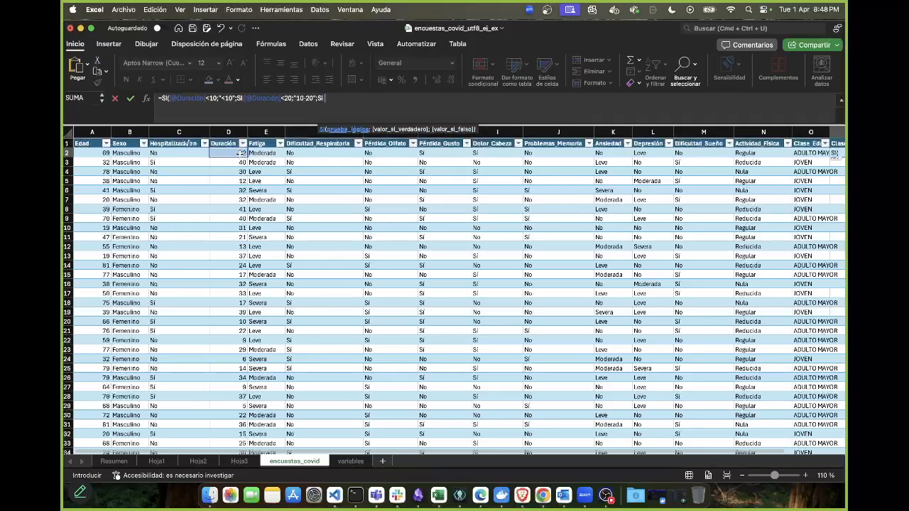
left_click(239, 153)
type("<30;")
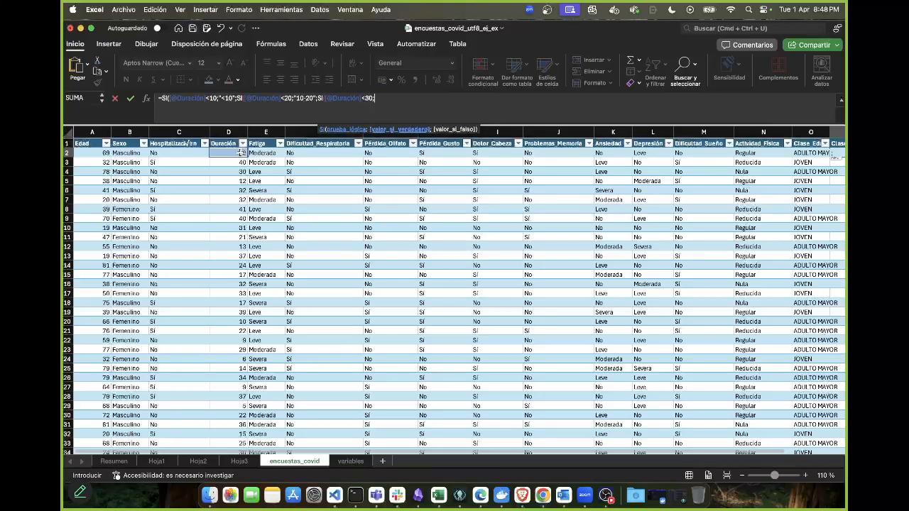
type("\"20-30\";SI(")
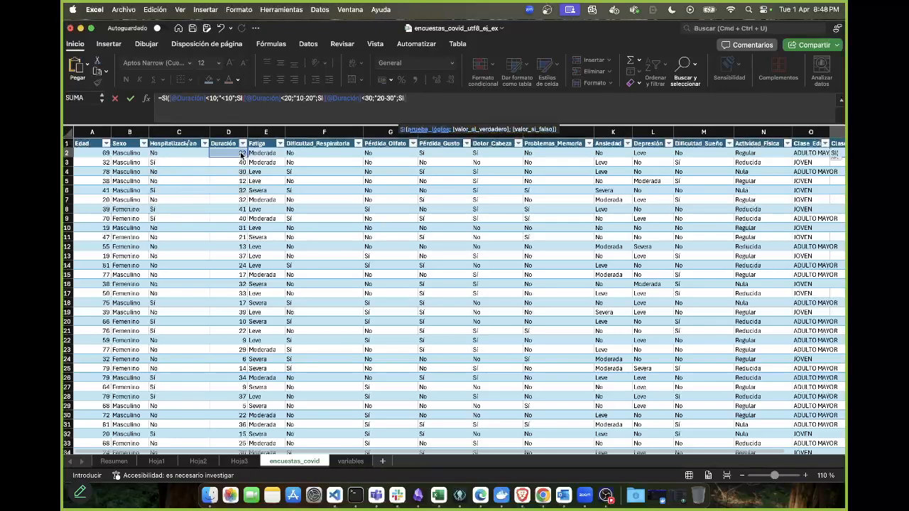
Nest a fourth SI labelling Duración values below 40 as "30-40" and the rest as ">=40", closing all the parentheses
left_click(240, 155)
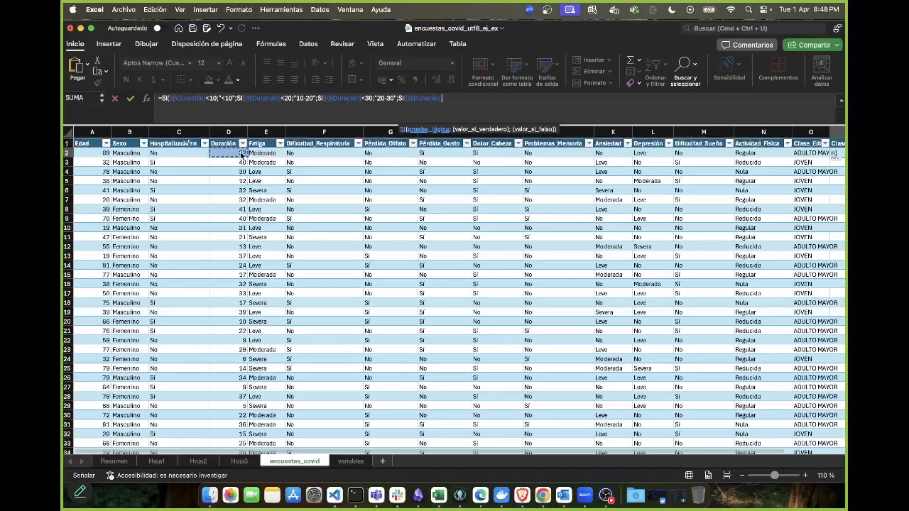
type("<40")
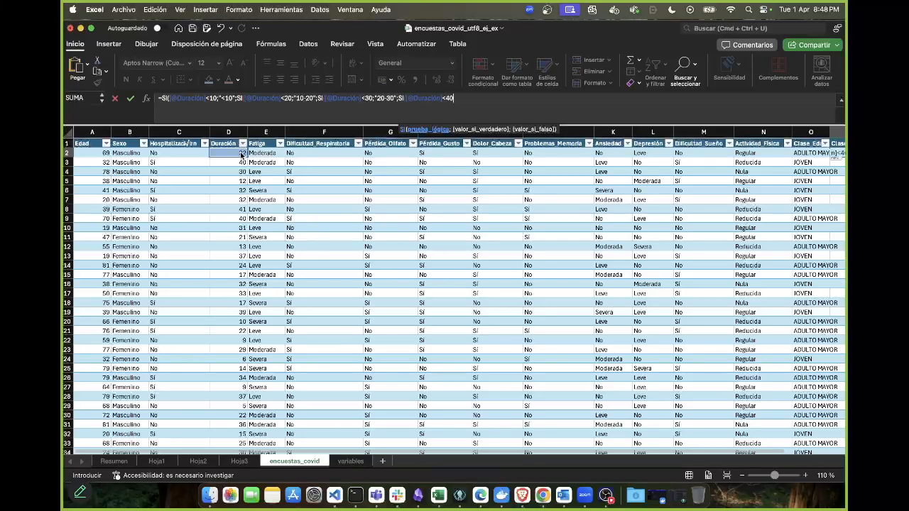
type(";\"")
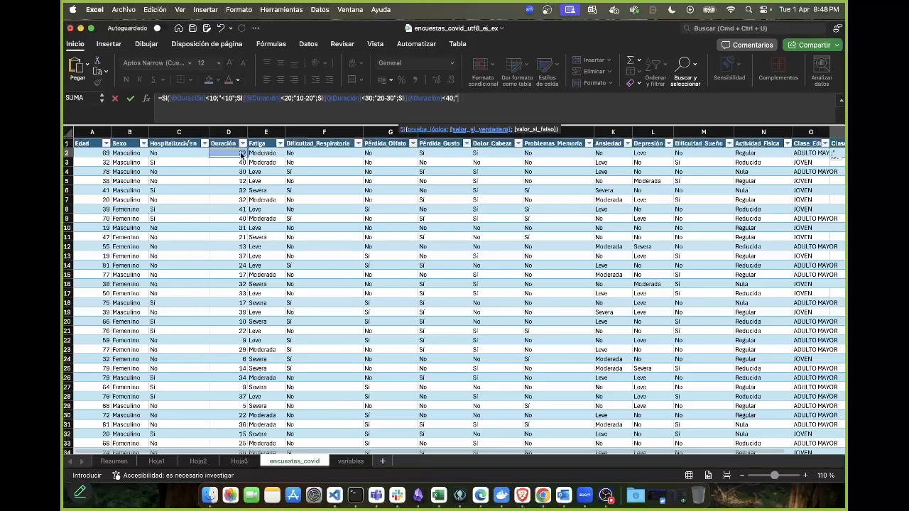
type("30-40\"")
type(";\"")
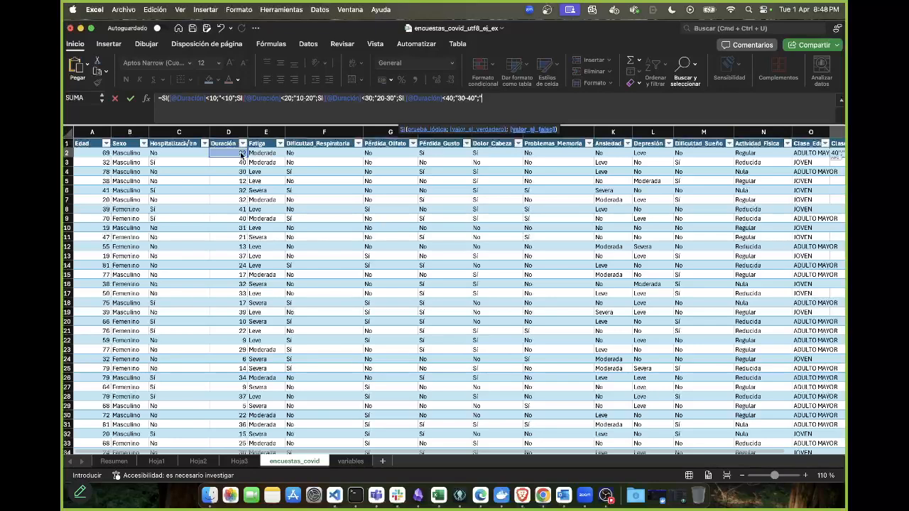
type(">=40\")")
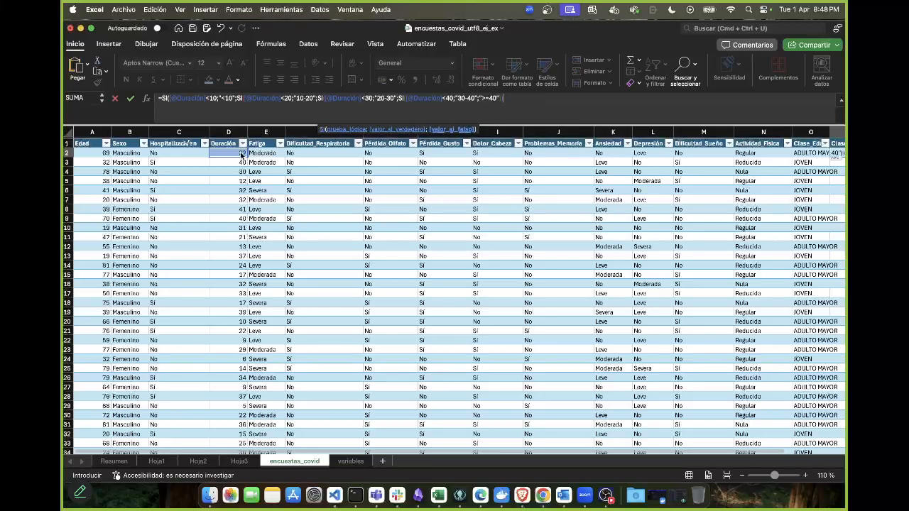
type(")))")
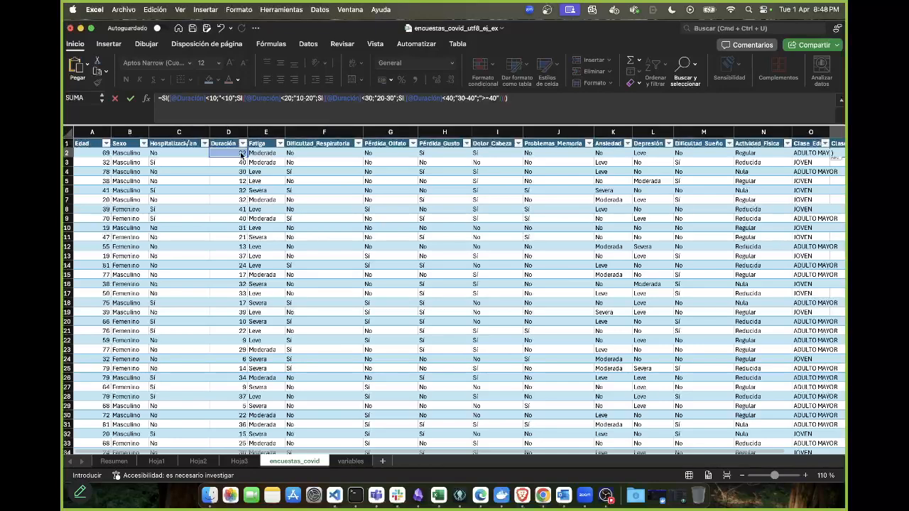
Prefix the formula's "<10" label with 1 and its "10-20" label with 2
left_click(222, 97)
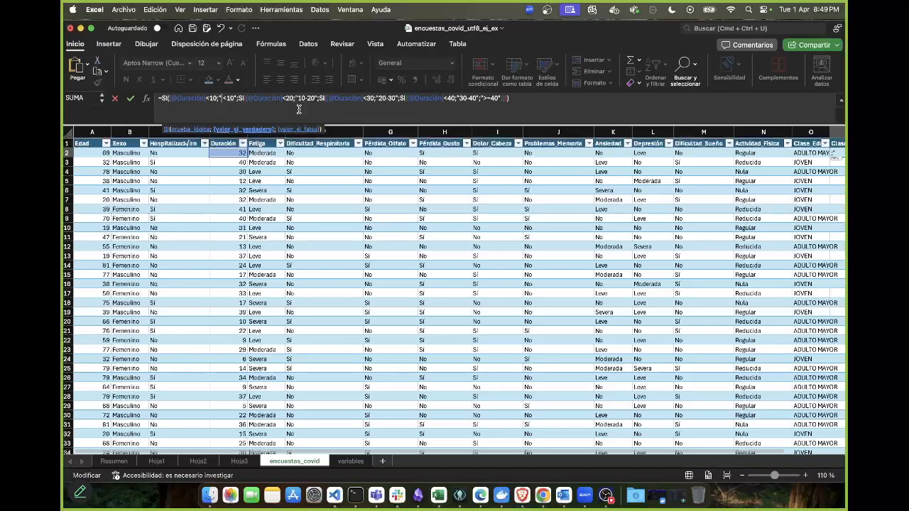
type("1")
left_click(298, 109)
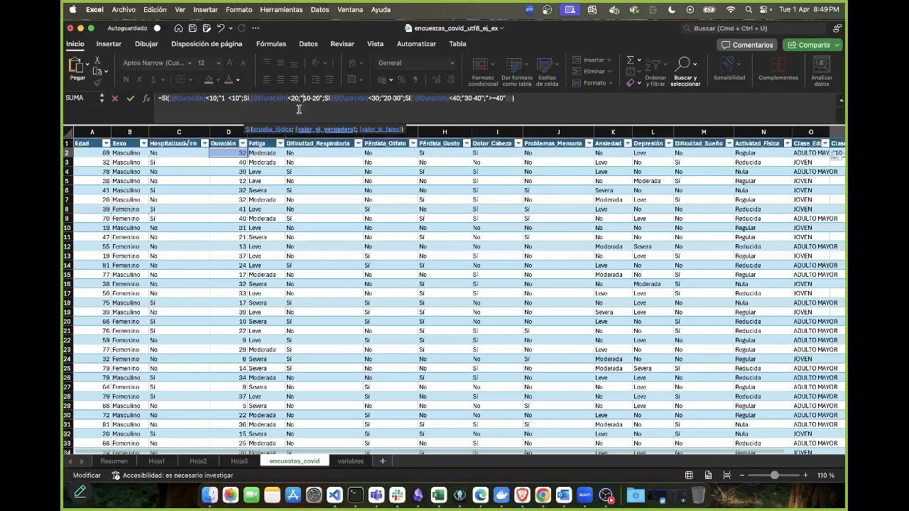
type("2 ")
type(".")
key("Right")
key("Right")
key("Right")
key("Right")
key("Right")
key("Right")
key("Left")
key("Left")
key("Left")
key("Left")
key("Left")
key("Left")
key("BackSpace")
key("BackSpace")
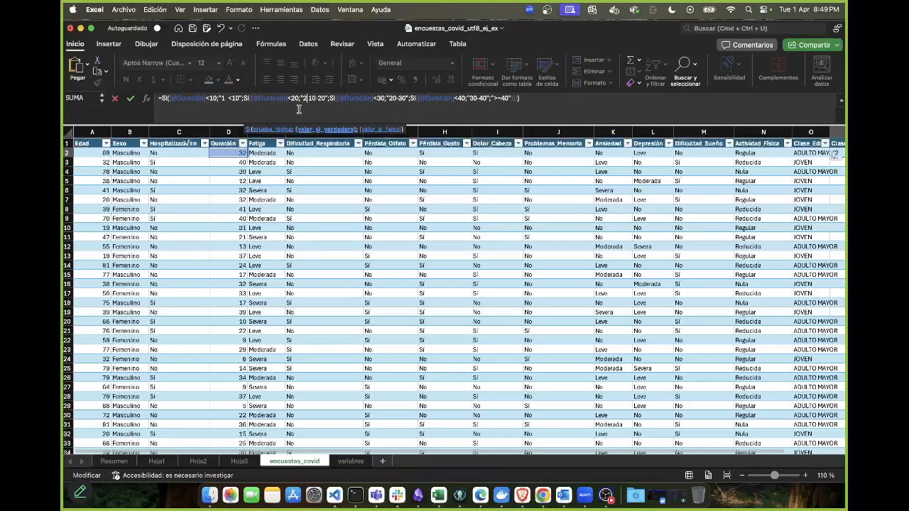
Prefix the "20-30" label in the formula with 3
key("Right")
key("Right")
key("Right")
key("Right")
key("Right")
key("Right")
key("Right")
key("Right")
key("Right")
key("Right")
key("Right")
key("Right")
key("Right")
key("Right")
key("Right")
key("Right")
key("Right")
key("Right")
key("Right")
key("Right")
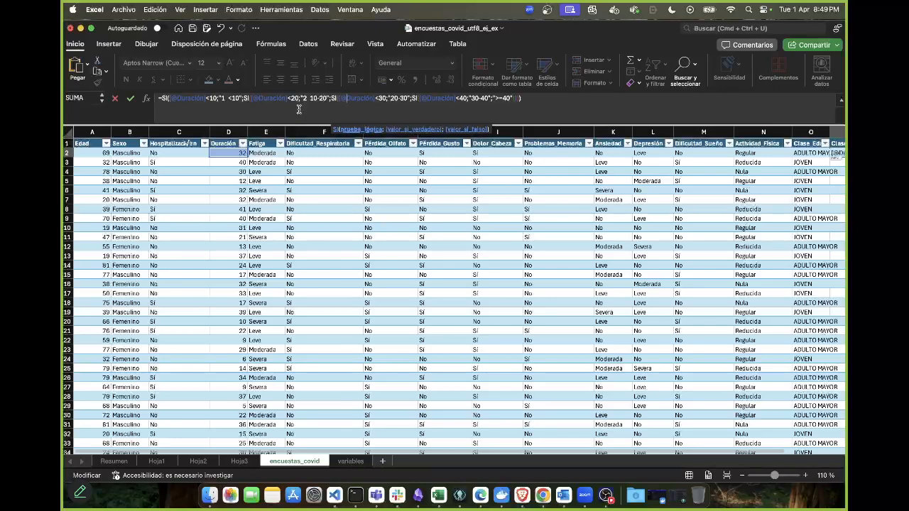
key("Right")
key("Right")
key("Right")
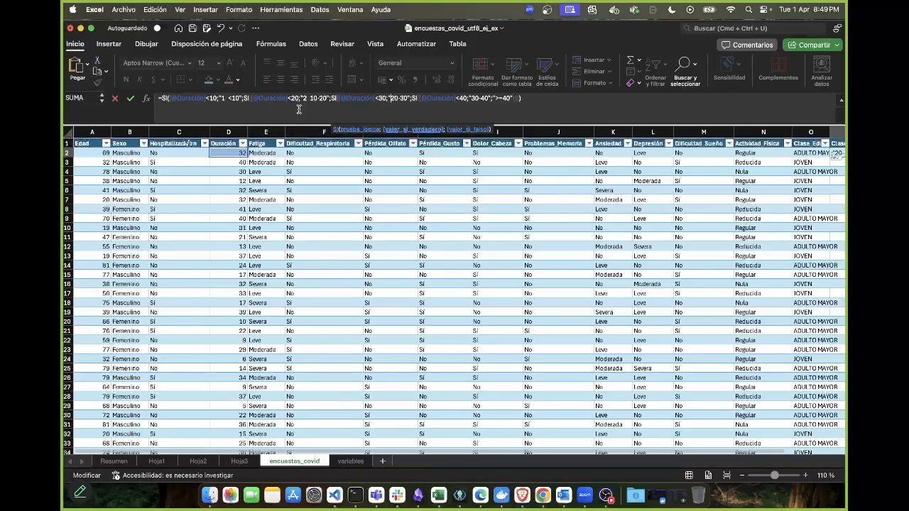
type("3")
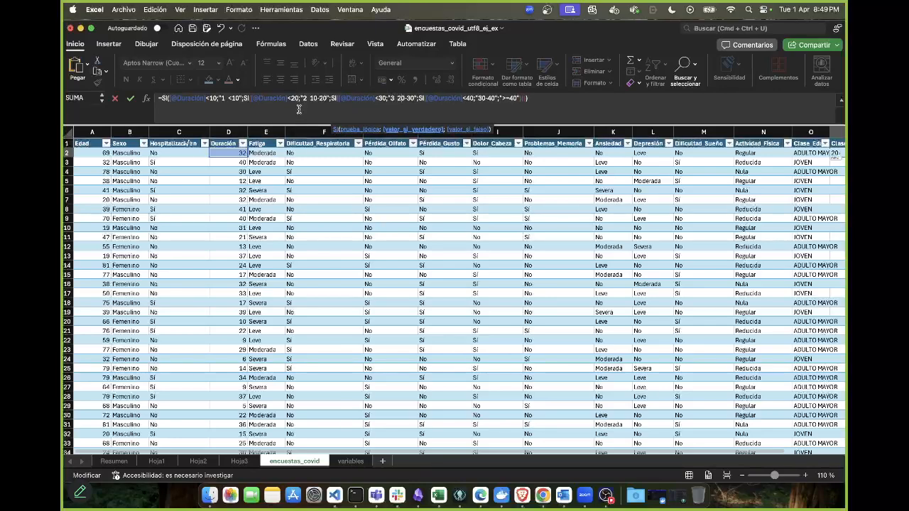
Prefix the "30-40" label with 4 and the ">=40" label with 5, and enter the formula for the Clase_Duracion column
key("Right")
key("Right")
key("Right")
key("Right")
key("Right")
key("Right")
key("Right")
key("Right")
key("Right")
key("Right")
key("Right")
key("Right")
key("Right")
key("Right")
key("Right")
key("Right")
key("Right")
key("Right")
key("Right")
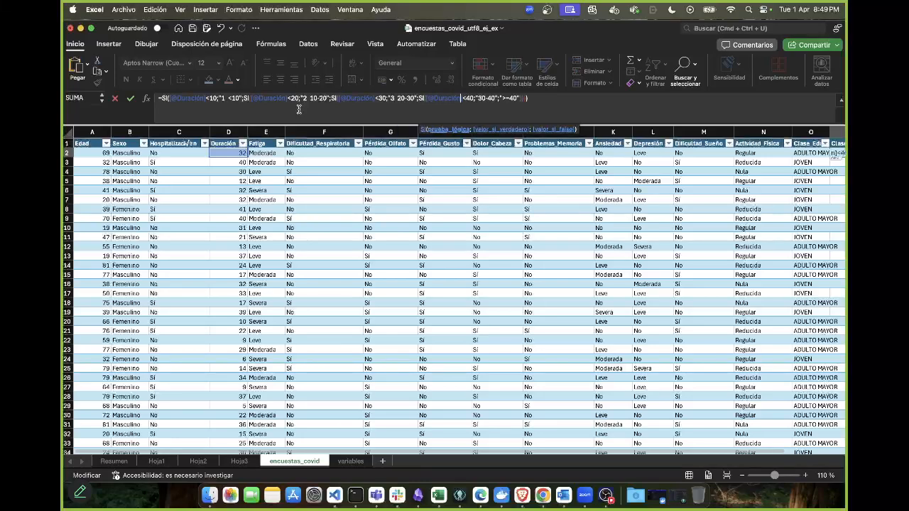
key("Right")
key("Right")
key("Right")
key("Right")
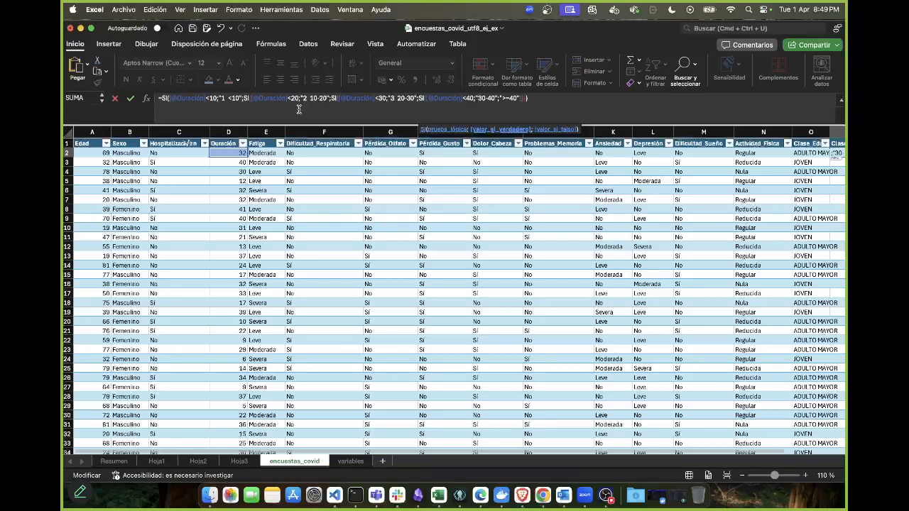
type("4")
key("Right")
key("Right")
type("5")
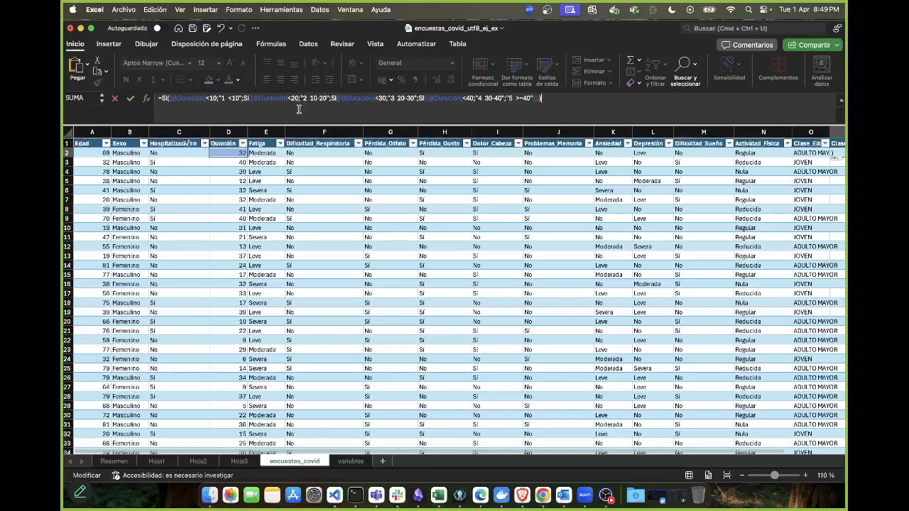
key("Return")
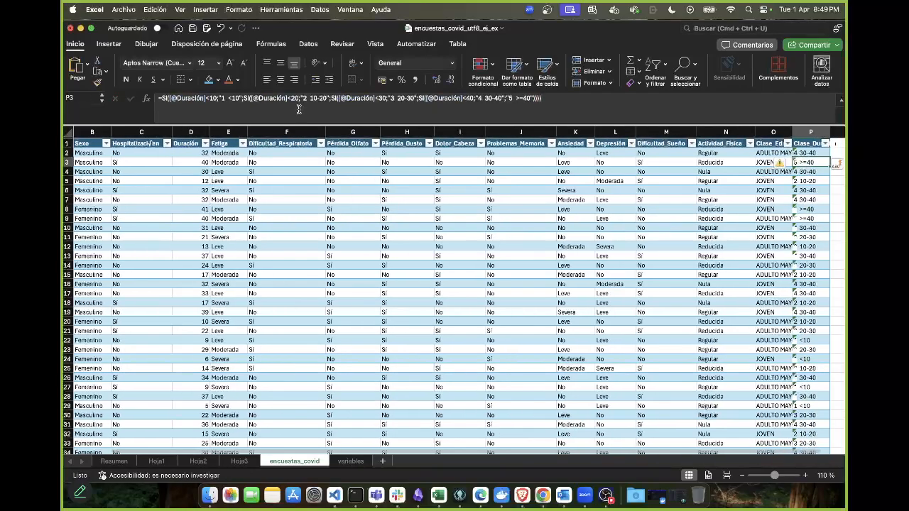
Examine the Clase_Duracion formula and the range labels it fills down the column, leaving the cells as they are
scroll(661, 236, "right", 2)
scroll(660, 236, "right", 5)
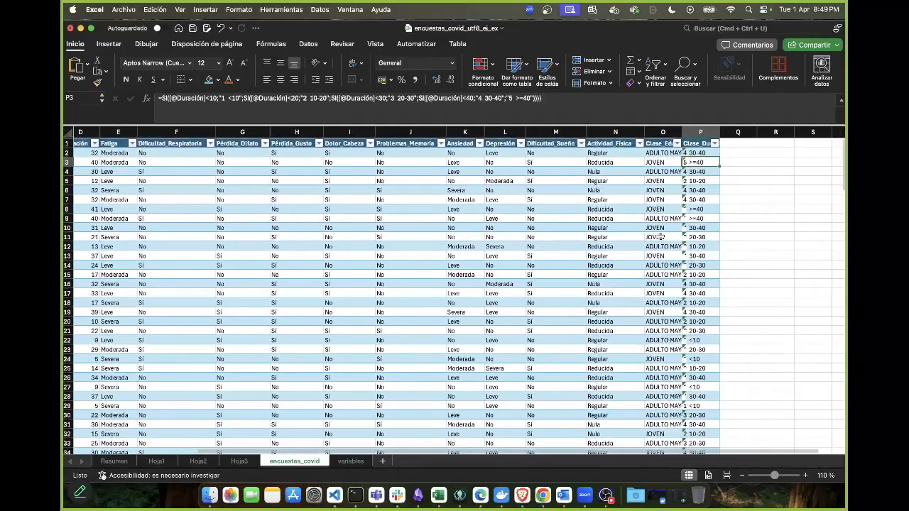
scroll(660, 237, "right", 2)
left_click(508, 110)
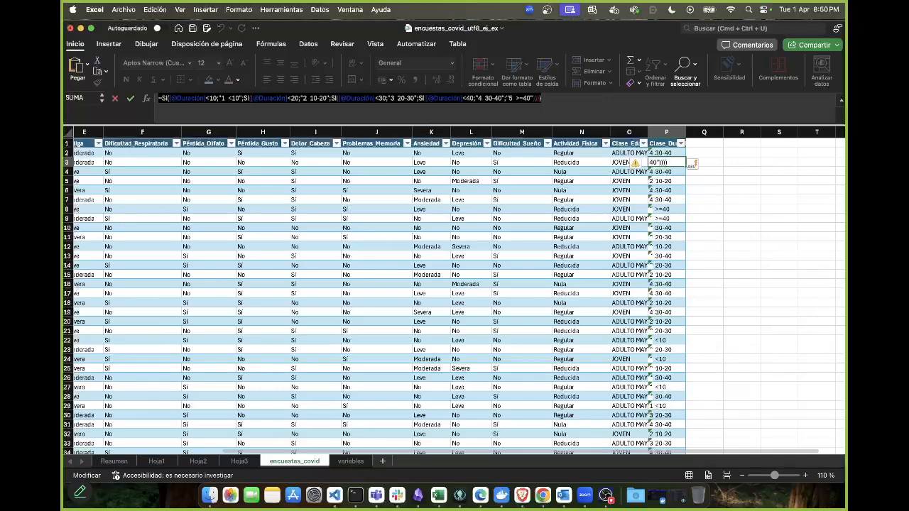
left_click(764, 361)
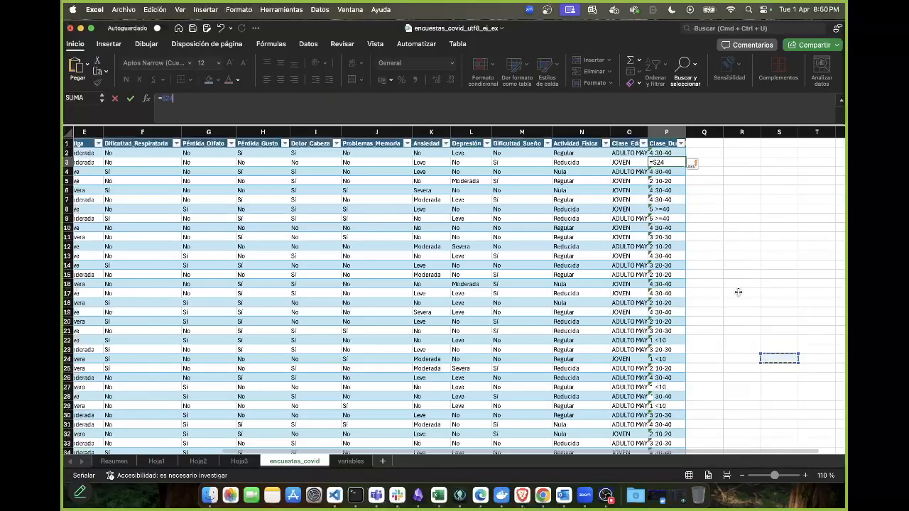
key("Escape")
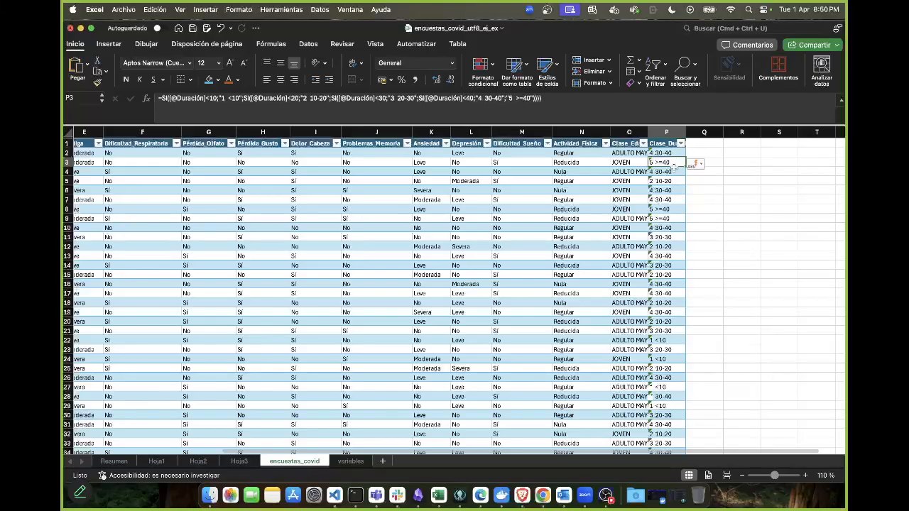
scroll(675, 298, "left", 2)
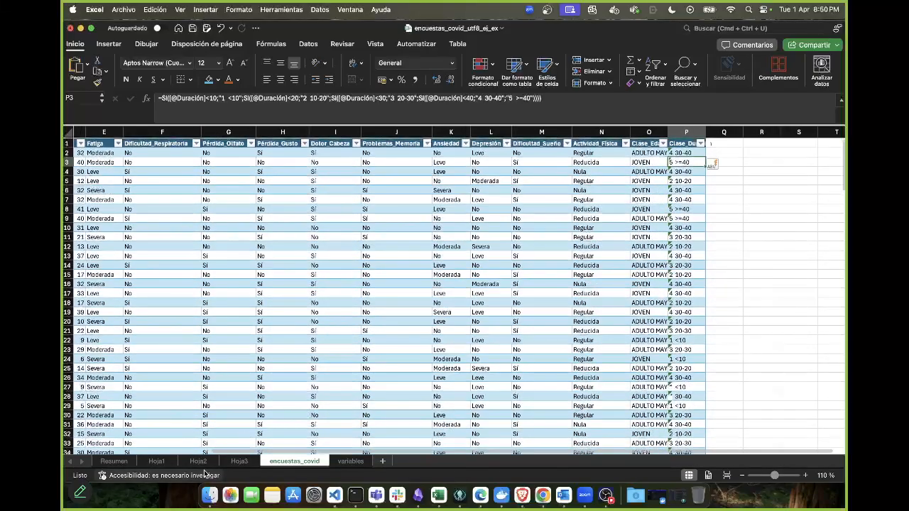
Refresh the pivot table on Hoja3 and add Clase_Duracion as a column field above Actividad_Física
left_click(234, 462)
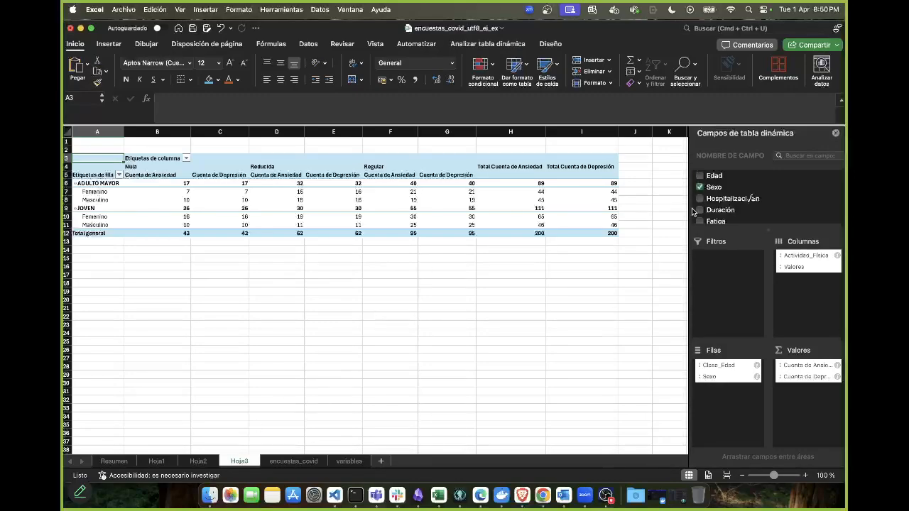
scroll(728, 207, "down", 5)
scroll(728, 206, "down", 3)
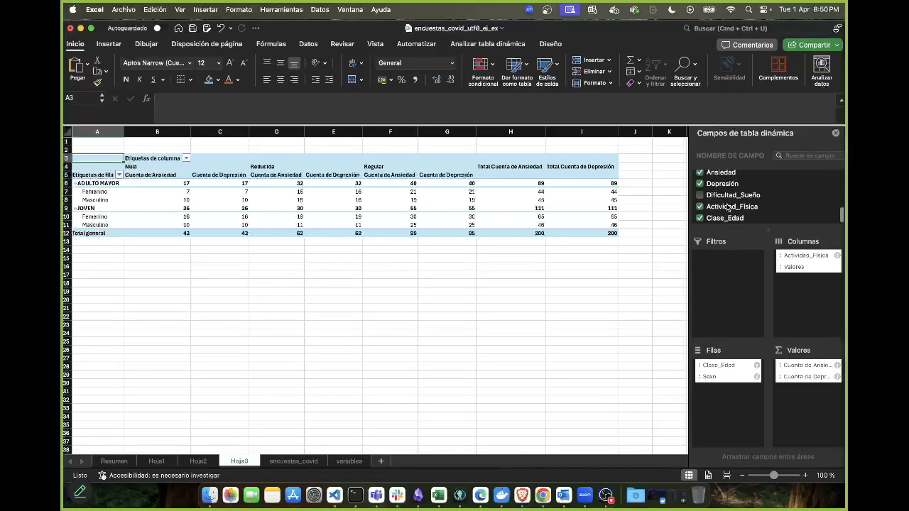
left_click(507, 46)
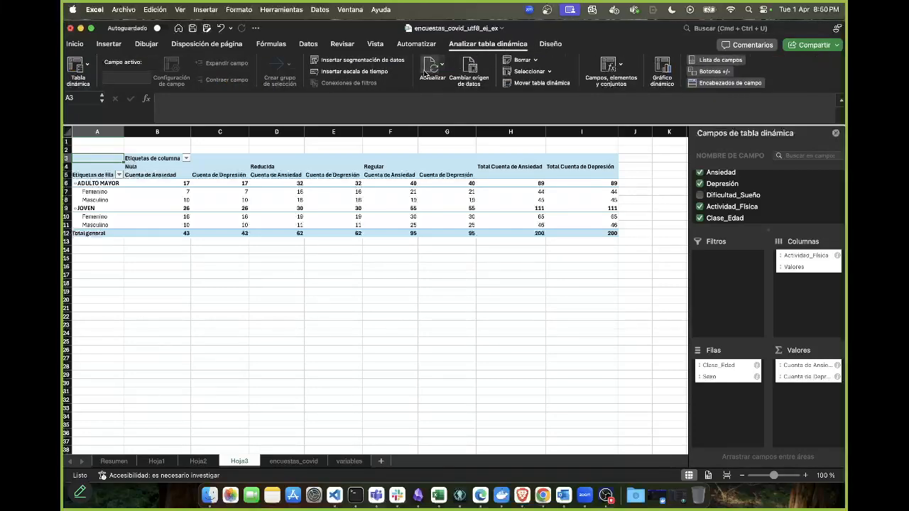
scroll(731, 206, "down", 2)
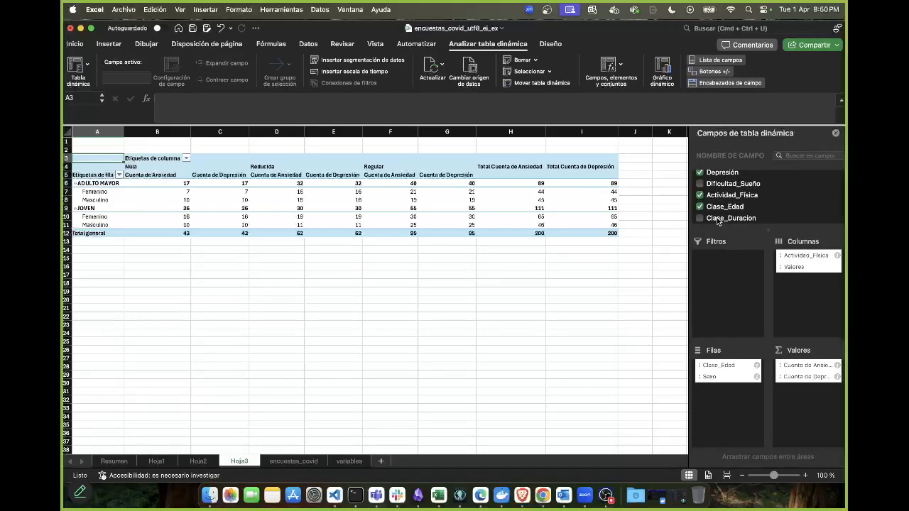
left_click_drag(719, 221, 810, 254)
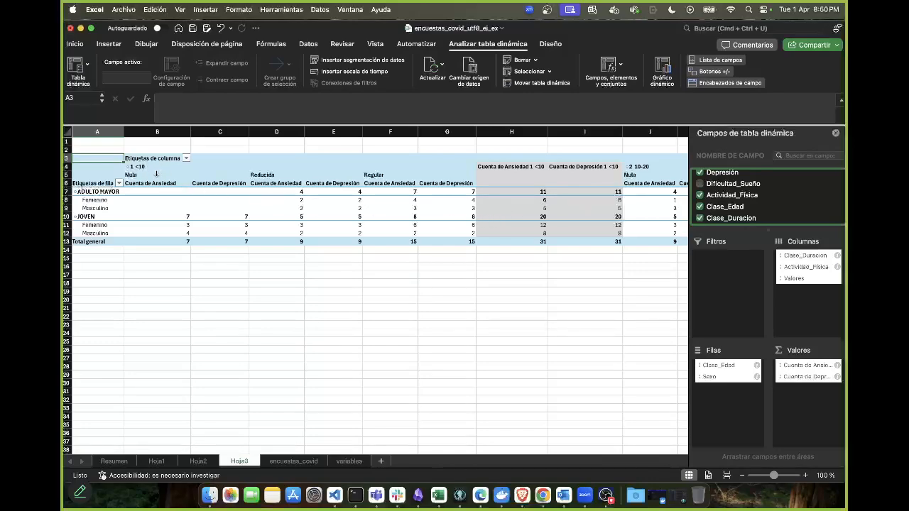
Move Clase_Duracion from the pivot table's columns to its rows, as the outermost field above Clase_Edad and Sexo
left_click(202, 281)
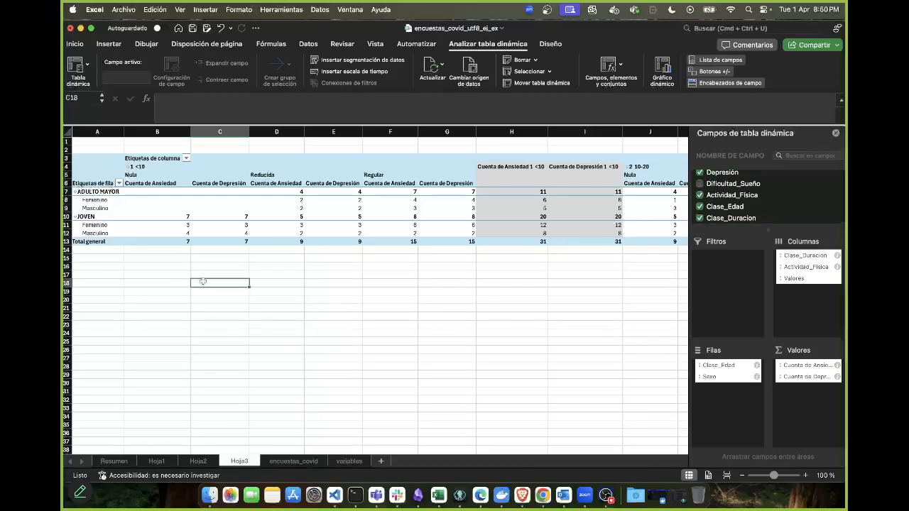
left_click(351, 246)
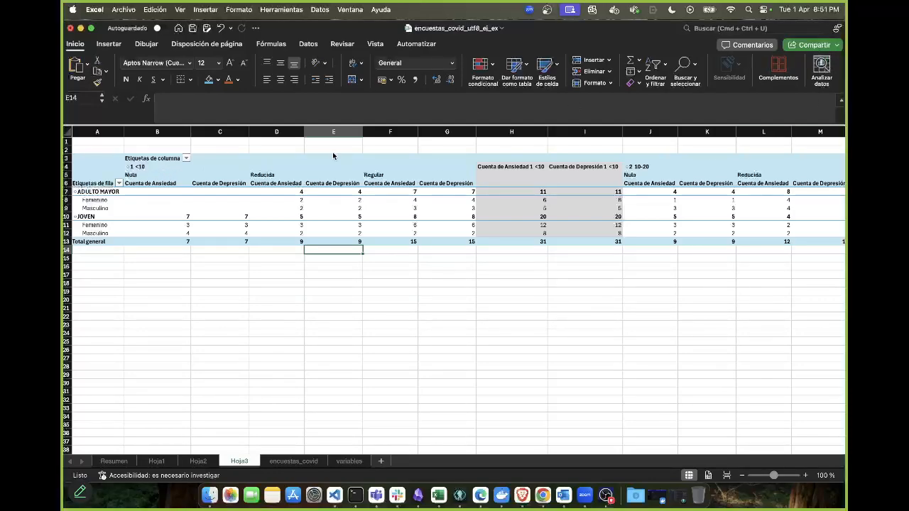
left_click(158, 183)
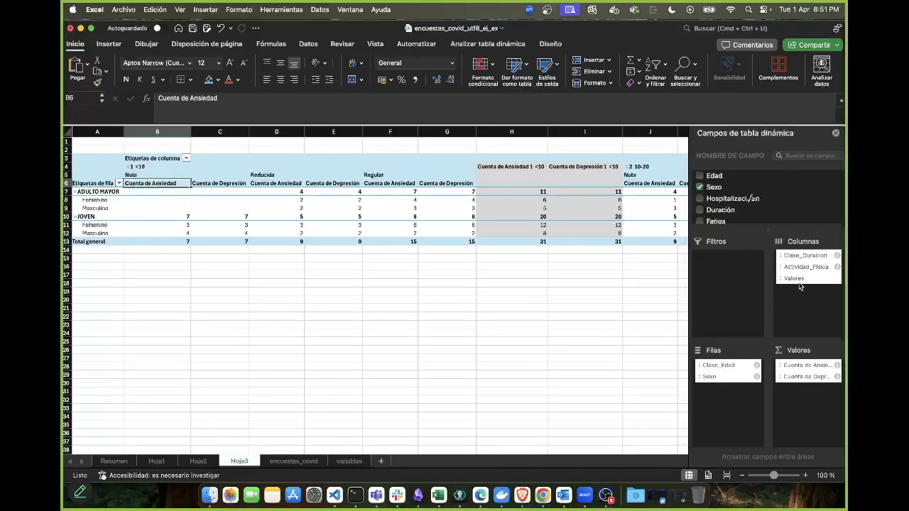
mouse_move(805, 258)
left_mouse_down()
mouse_move(725, 382)
mouse_move(730, 391)
left_mouse_up()
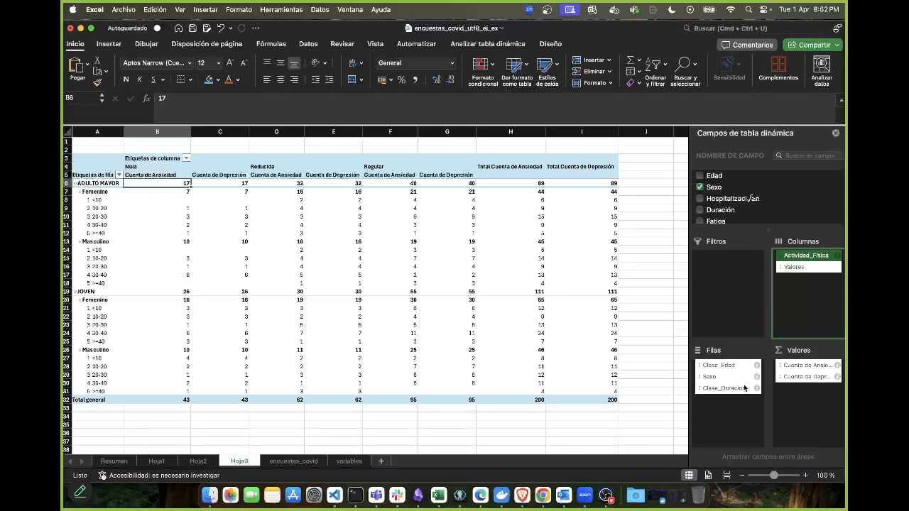
left_click(712, 391)
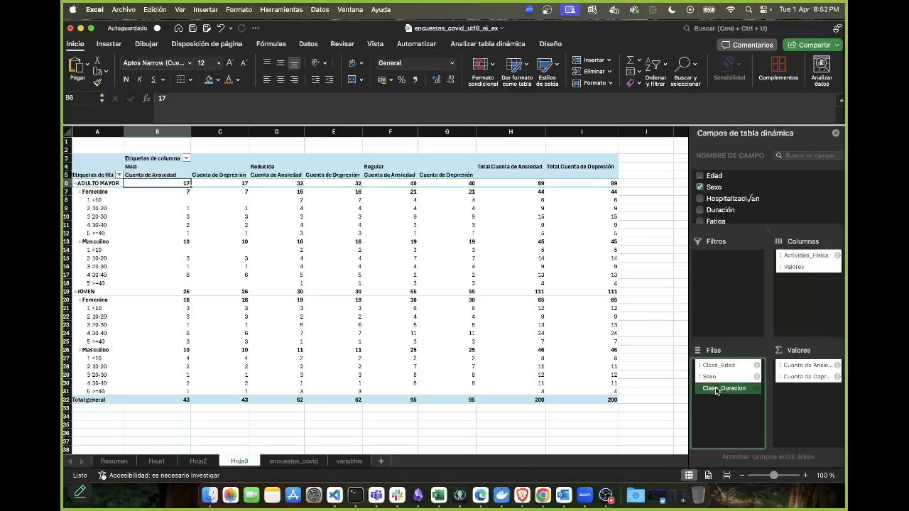
left_click_drag(715, 386, 722, 363)
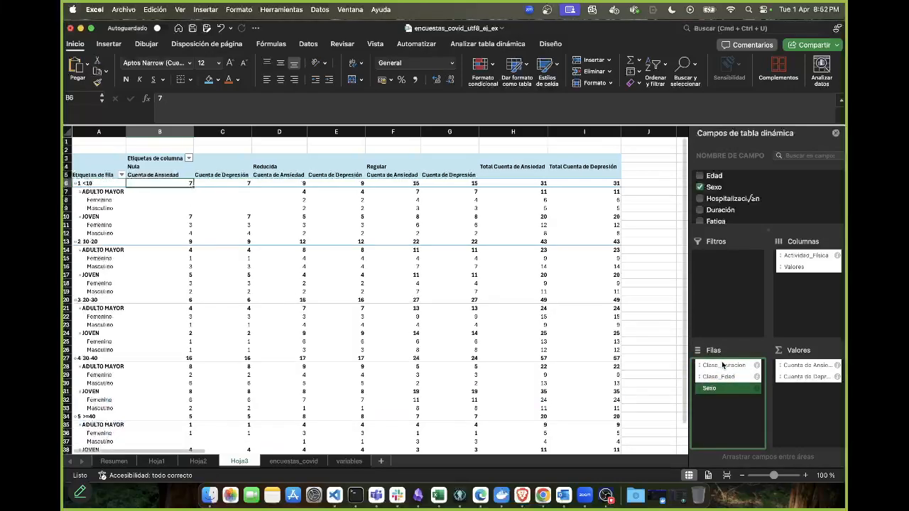